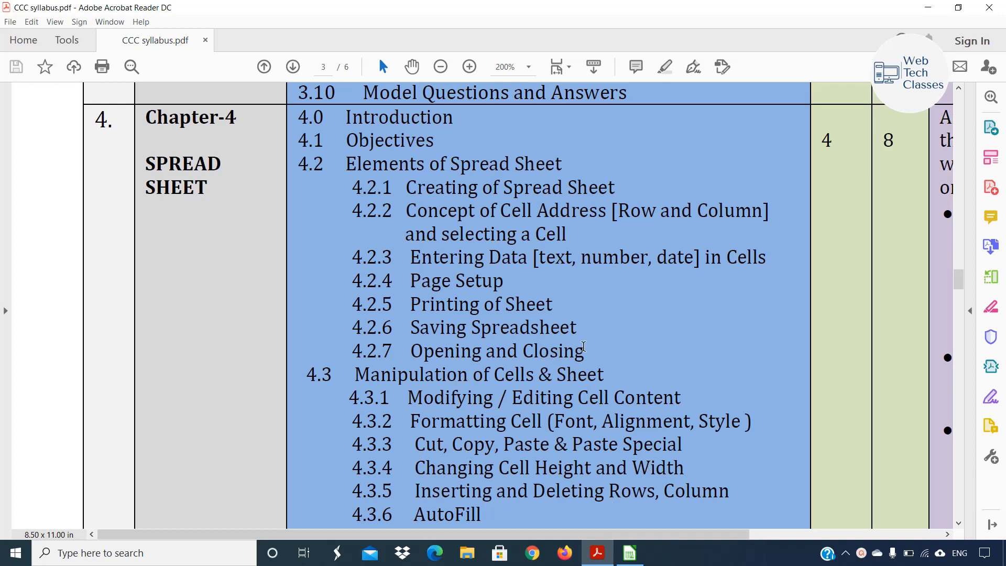
Step: Review the Chapter-4 Spread Sheet topics in the CCC syllabus, from Introduction to Manipulation of Cells & Sheet
{"action": "left_click_drag", "start_coordinate": [585, 352], "coordinate": [403, 145]}
{"action": "left_click", "coordinate": [349, 122]}
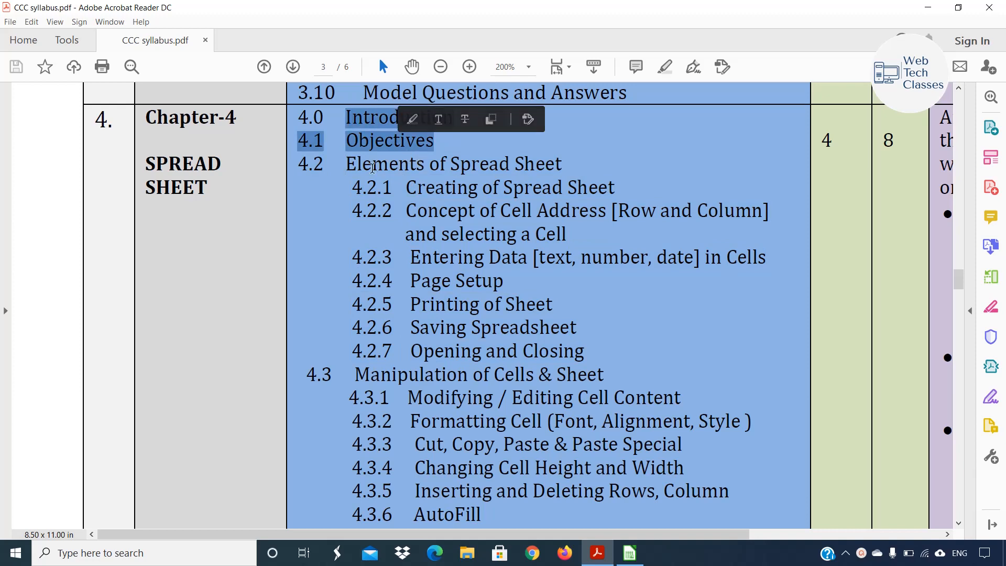
{"action": "left_click_drag", "start_coordinate": [344, 164], "coordinate": [540, 170]}
{"action": "left_click", "coordinate": [447, 374]}
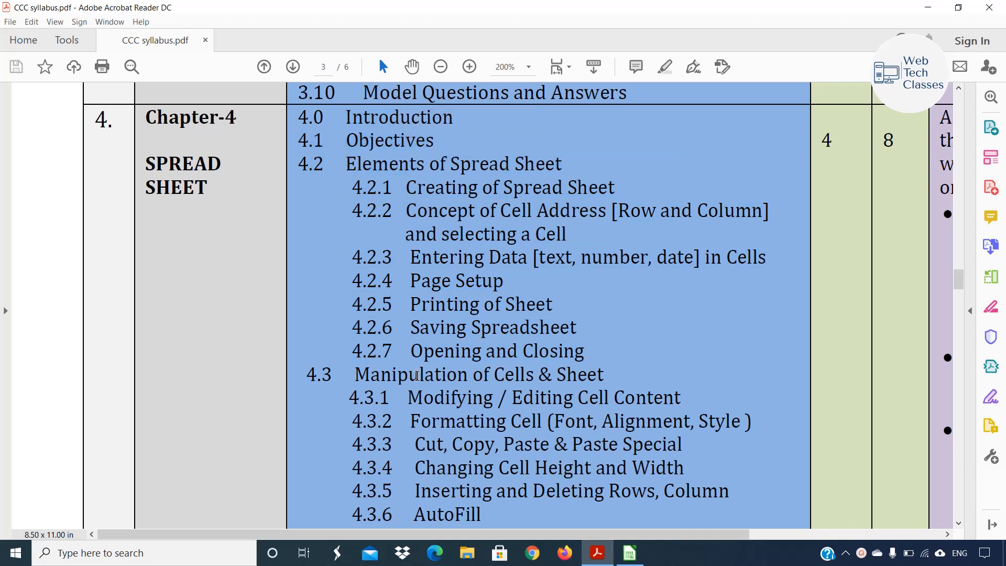
{"action": "left_click", "coordinate": [349, 373]}
{"action": "left_click_drag", "start_coordinate": [350, 373], "coordinate": [604, 375]}
{"action": "left_click", "coordinate": [551, 404]}
Step: Examine the subtopics of section 4.3, from Modifying / Editing Cell Content to AutoFill
{"action": "left_click_drag", "start_coordinate": [339, 401], "coordinate": [492, 498]}
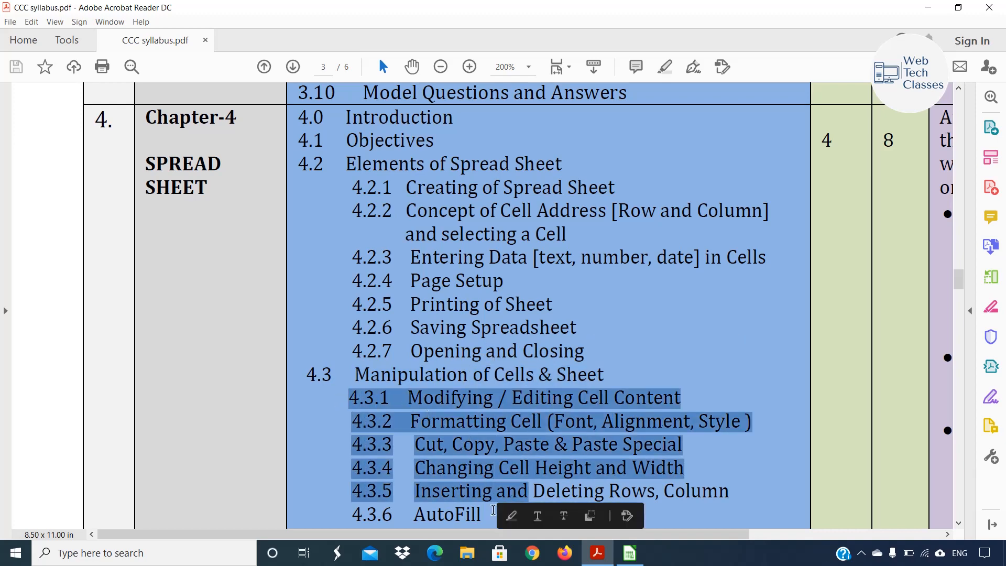
{"action": "left_click", "coordinate": [469, 449]}
{"action": "left_click_drag", "start_coordinate": [423, 398], "coordinate": [634, 394]}
{"action": "left_click_drag", "start_coordinate": [410, 422], "coordinate": [510, 414]}
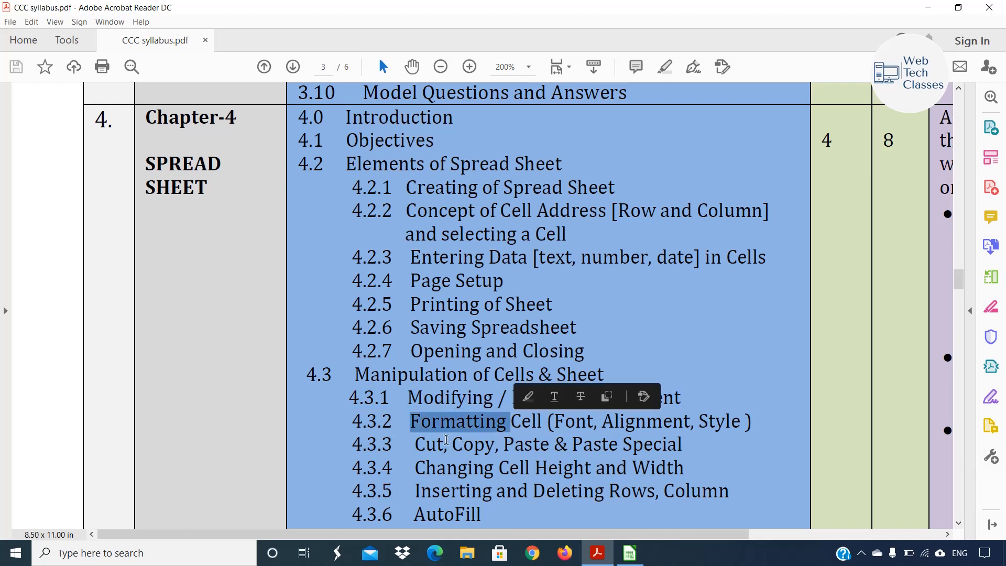
{"action": "left_click", "coordinate": [498, 445]}
{"action": "left_click", "coordinate": [421, 445]}
{"action": "left_click_drag", "start_coordinate": [420, 445], "coordinate": [549, 445]}
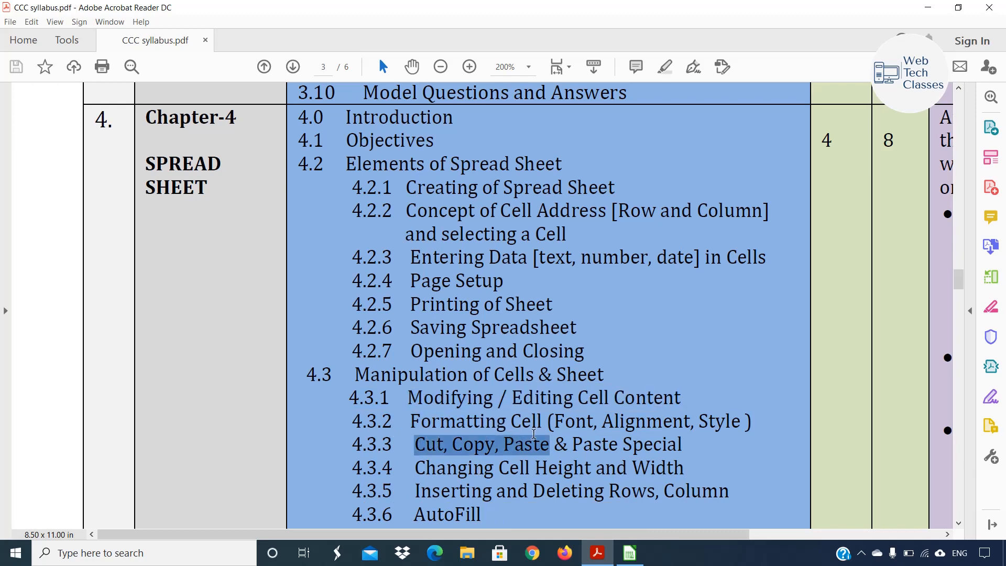
{"action": "left_click", "coordinate": [576, 446]}
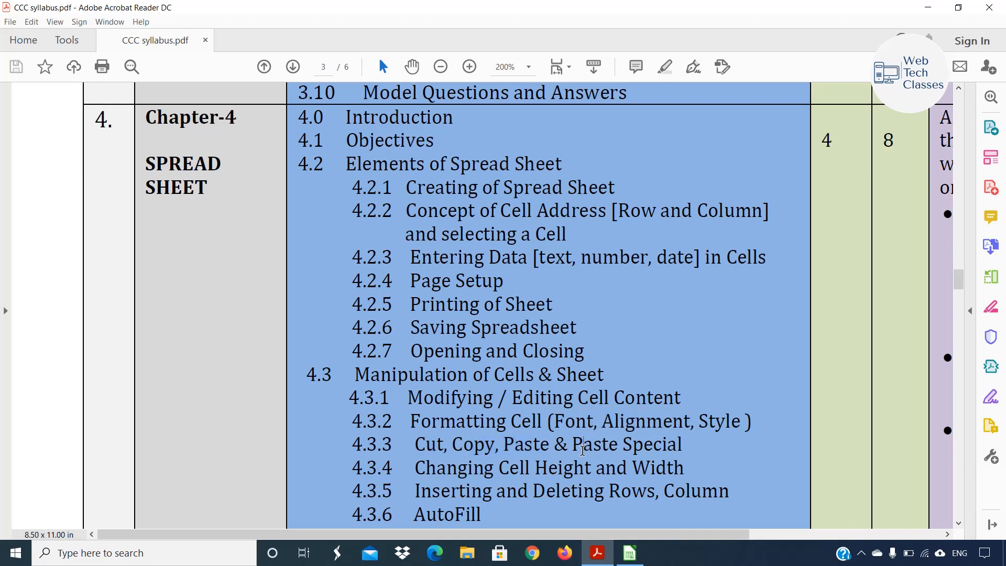
{"action": "left_click_drag", "start_coordinate": [573, 446], "coordinate": [660, 446]}
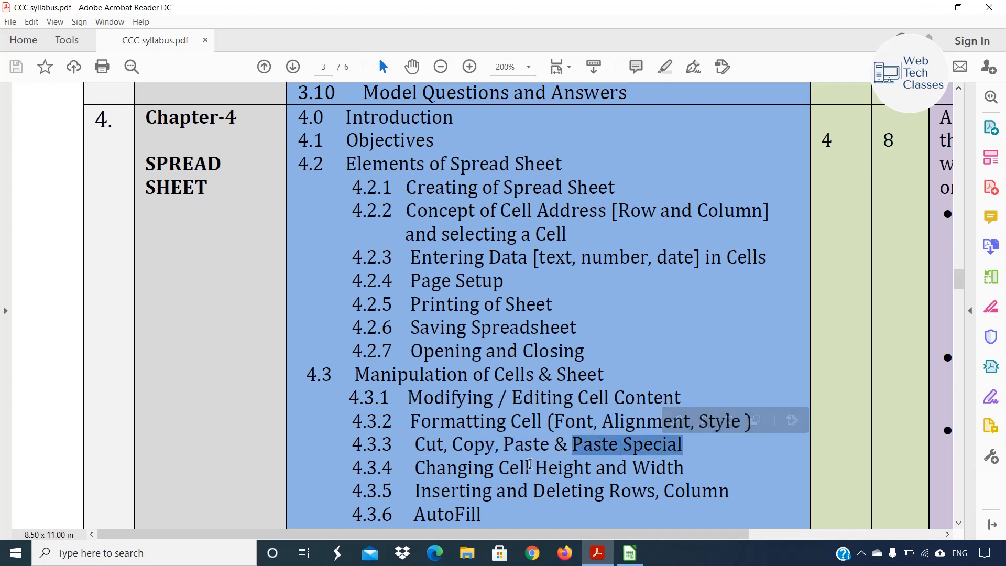
{"action": "left_click_drag", "start_coordinate": [416, 468], "coordinate": [682, 466]}
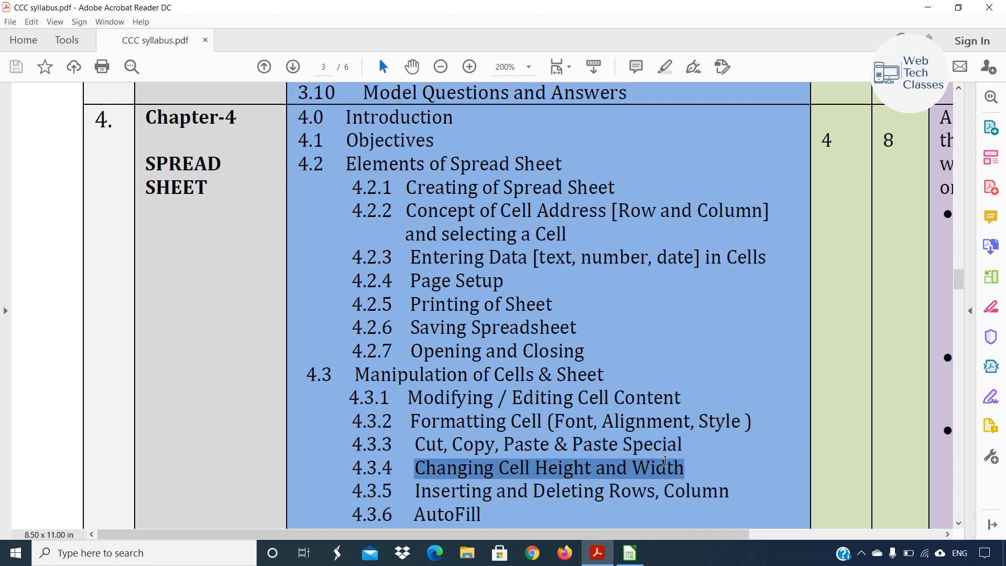
{"action": "left_click", "coordinate": [422, 491]}
{"action": "left_click_drag", "start_coordinate": [422, 491], "coordinate": [730, 491]}
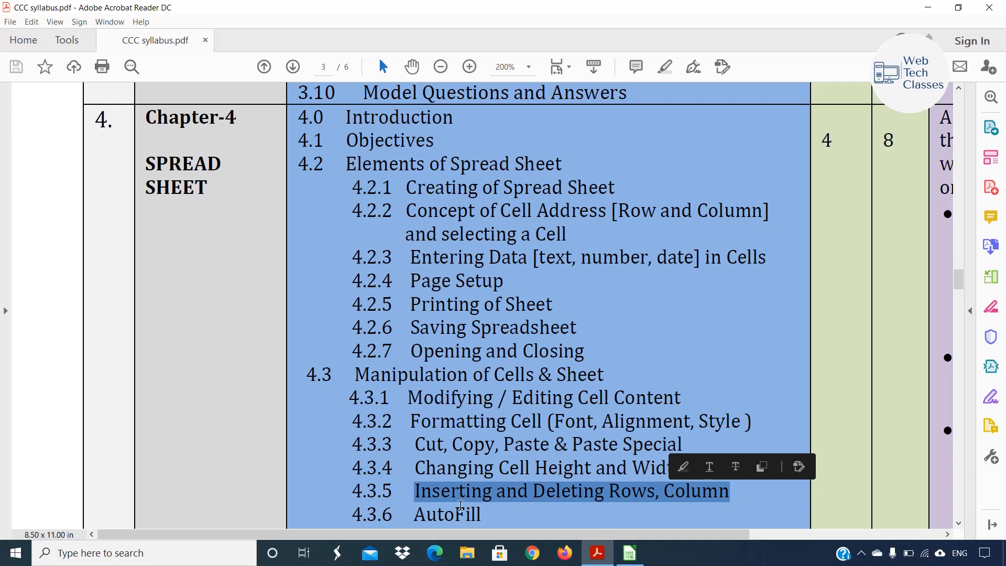
{"action": "left_click", "coordinate": [462, 505]}
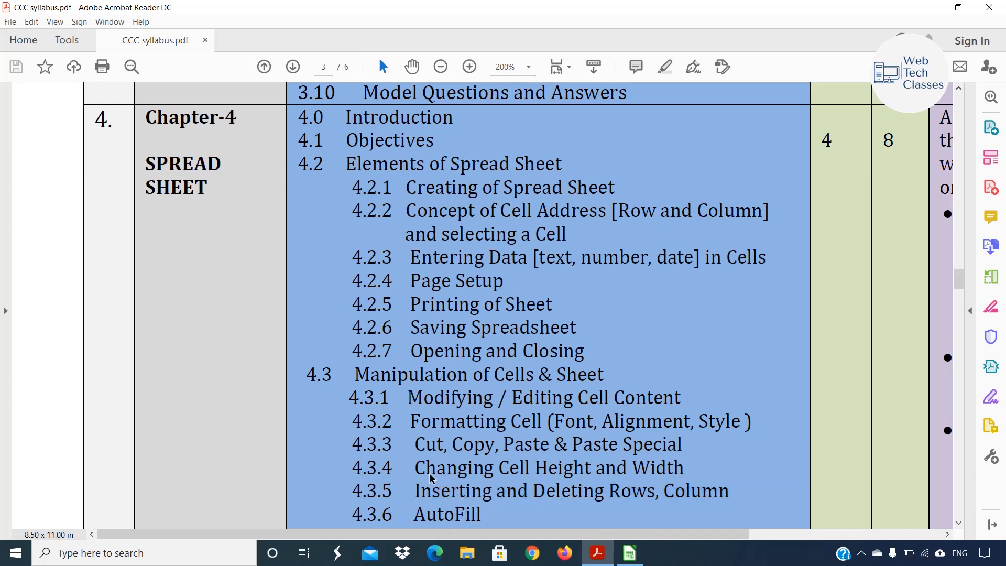
{"action": "left_click", "coordinate": [452, 491]}
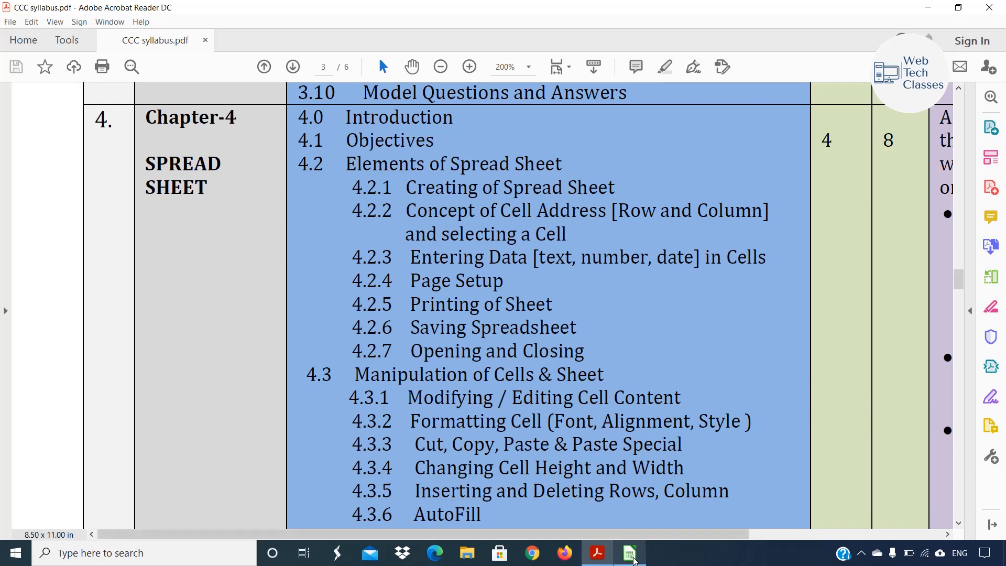
Step: Select the topic text "Modifying / Editing Cell Content" in the syllabus and switch to the Practial.ods spreadsheet in LibreOffice Calc
{"action": "left_click", "coordinate": [629, 554]}
{"action": "left_click", "coordinate": [608, 557]}
{"action": "left_click_drag", "start_coordinate": [408, 398], "coordinate": [609, 397]}
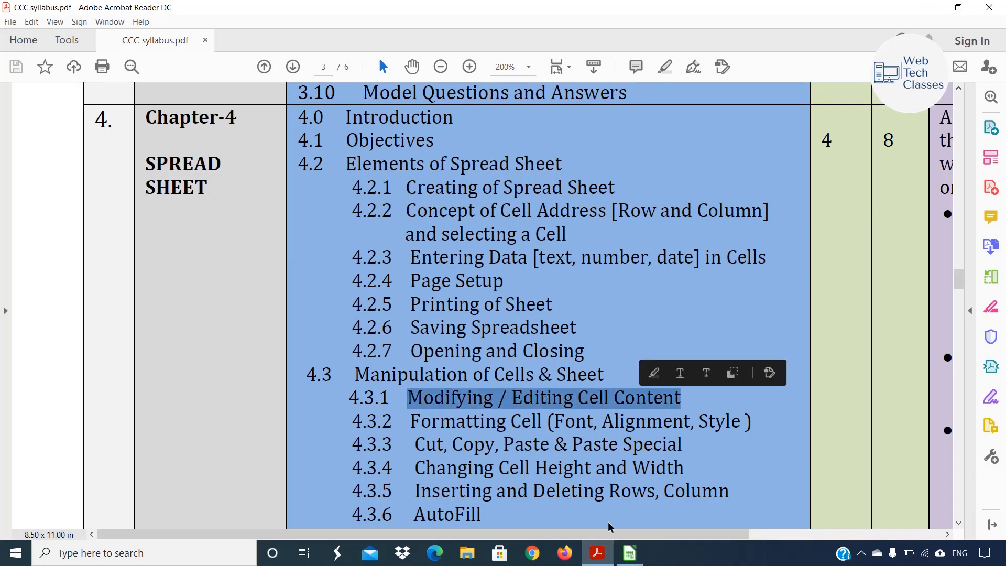
{"action": "left_click", "coordinate": [629, 554]}
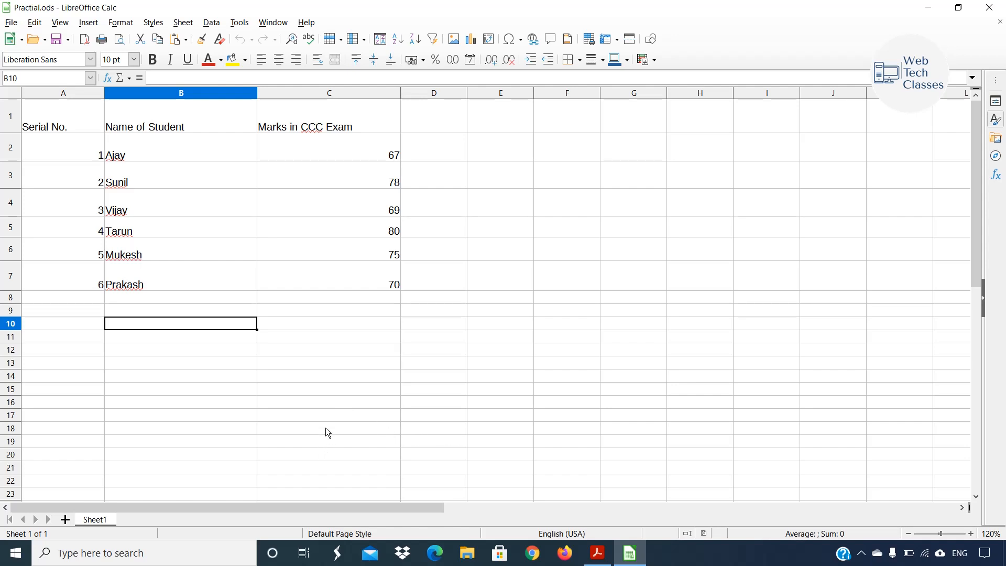
Step: Look over the student marks table, including its column headings and serial numbers
{"action": "scroll", "coordinate": [301, 386], "scroll_direction": "up", "scroll_amount": 2}
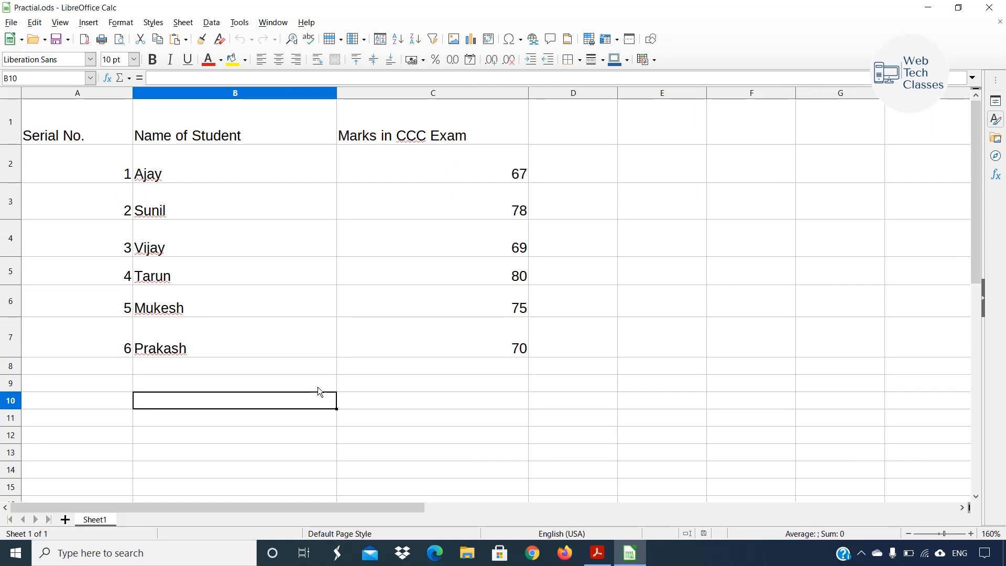
{"action": "left_click", "coordinate": [226, 199]}
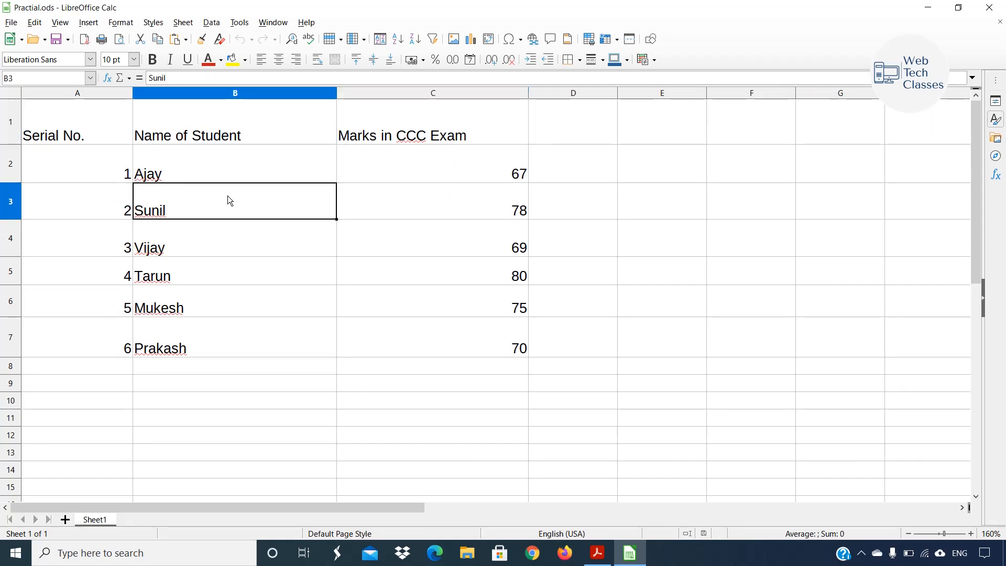
{"action": "key", "text": "ctrl+Home"}
{"action": "key", "text": "Right"}
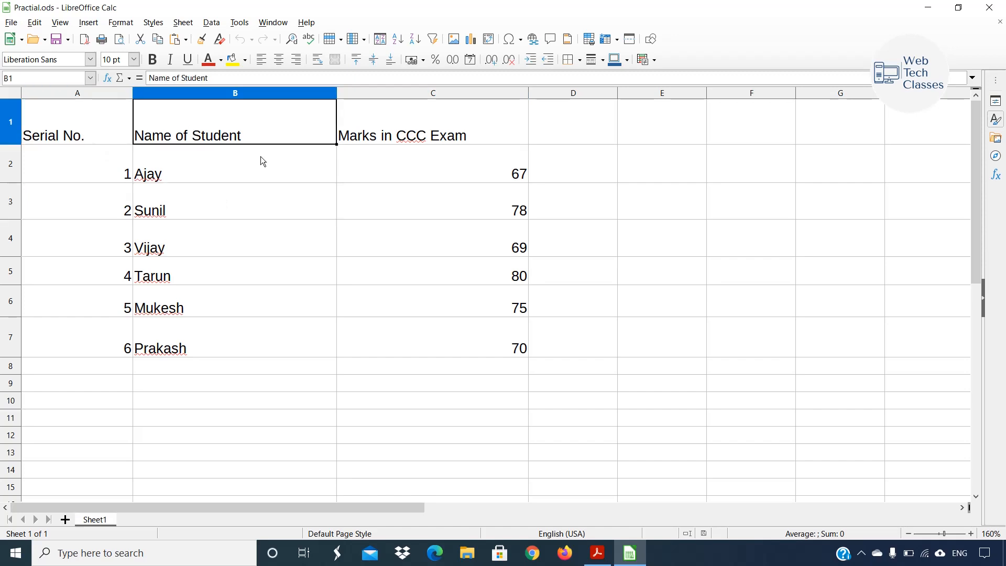
{"action": "left_click", "coordinate": [93, 162]}
{"action": "left_click", "coordinate": [97, 212]}
{"action": "left_click", "coordinate": [114, 274]}
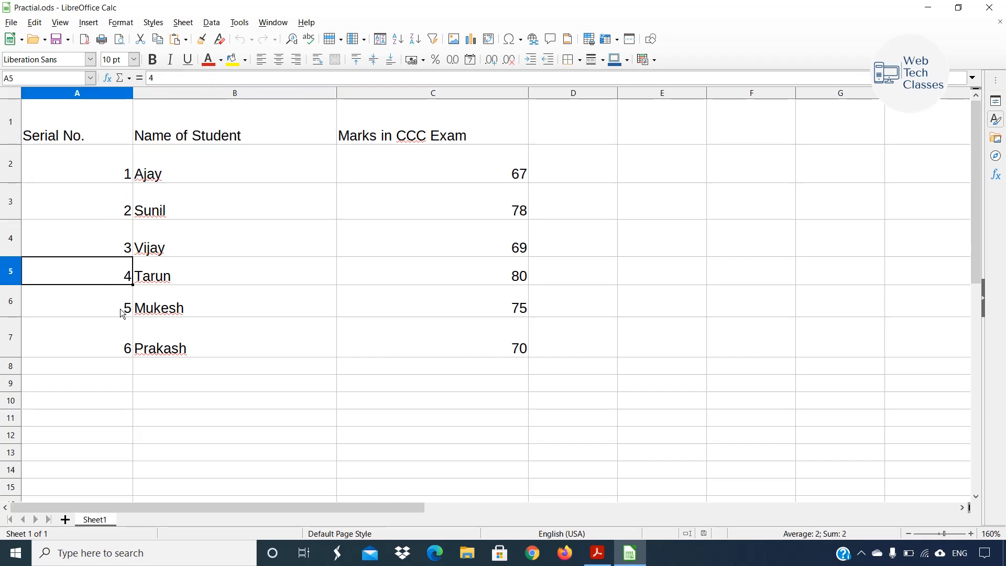
{"action": "left_click", "coordinate": [121, 313]}
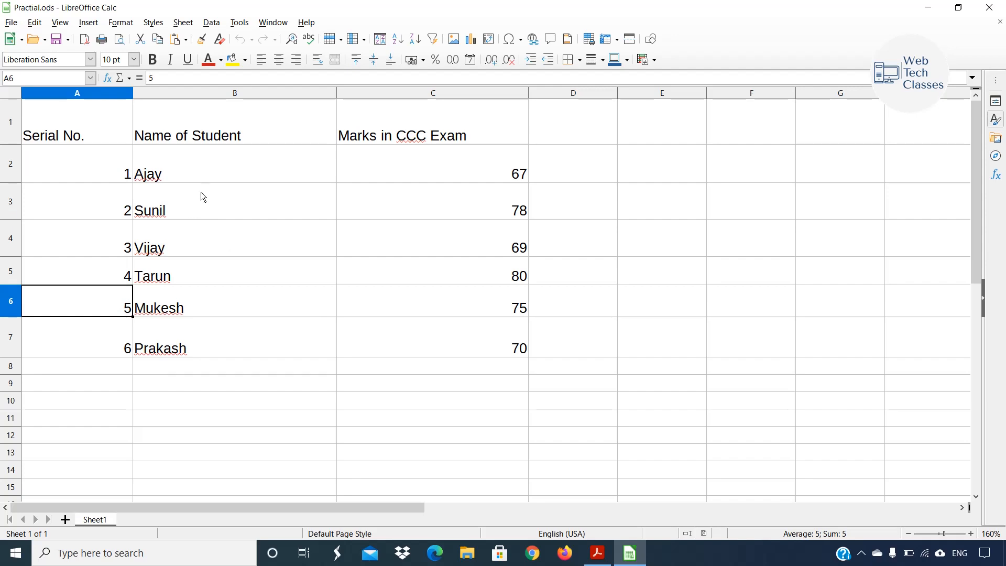
Step: Edit the heading in cell A1 so it reads "Serial Number"
{"action": "left_click", "coordinate": [30, 124]}
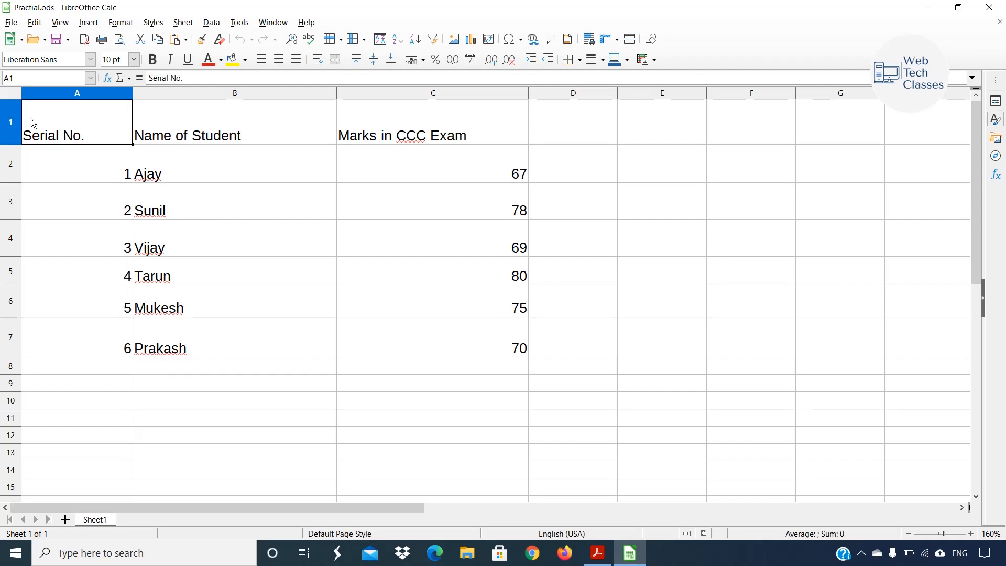
{"action": "left_click", "coordinate": [103, 169]}
{"action": "left_click", "coordinate": [89, 137]}
{"action": "double_click", "coordinate": [93, 135]}
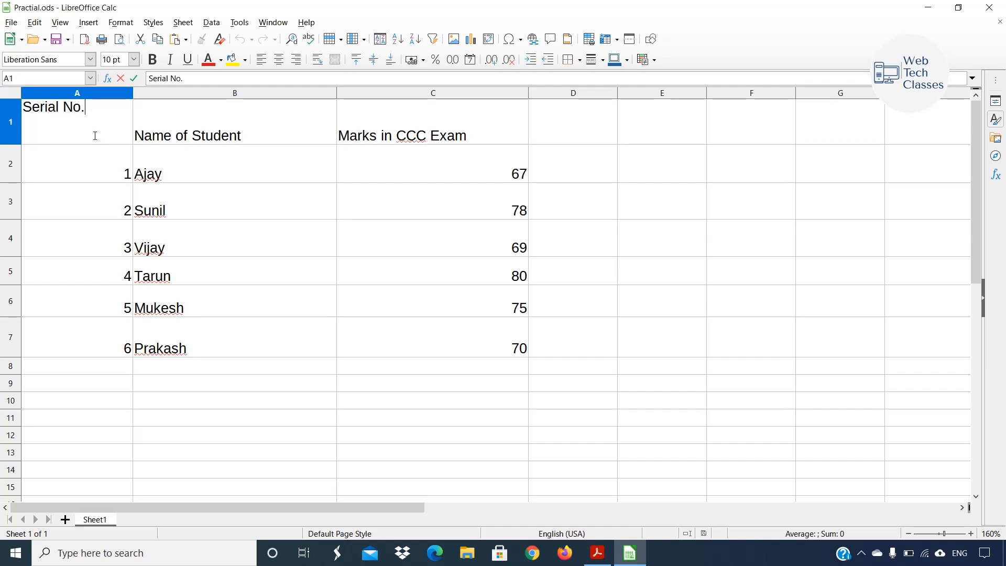
{"action": "key", "text": "BackSpace"}
{"action": "key", "text": "BackSpace"}
{"action": "type", "text": "umber"}
{"action": "key", "text": "Return"}
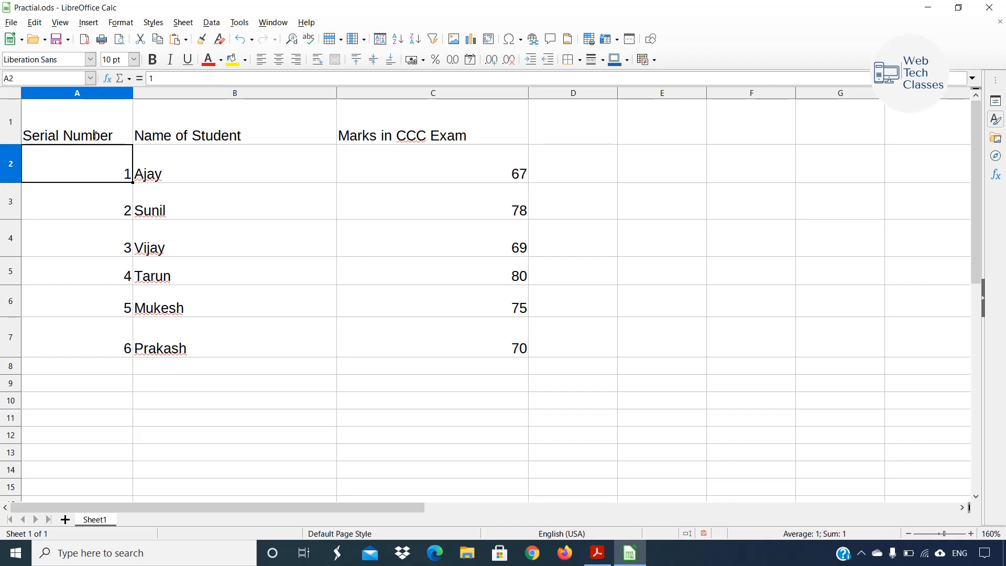
Step: Shorten the heading in cell B1 to "Name"
{"action": "left_click", "coordinate": [220, 134]}
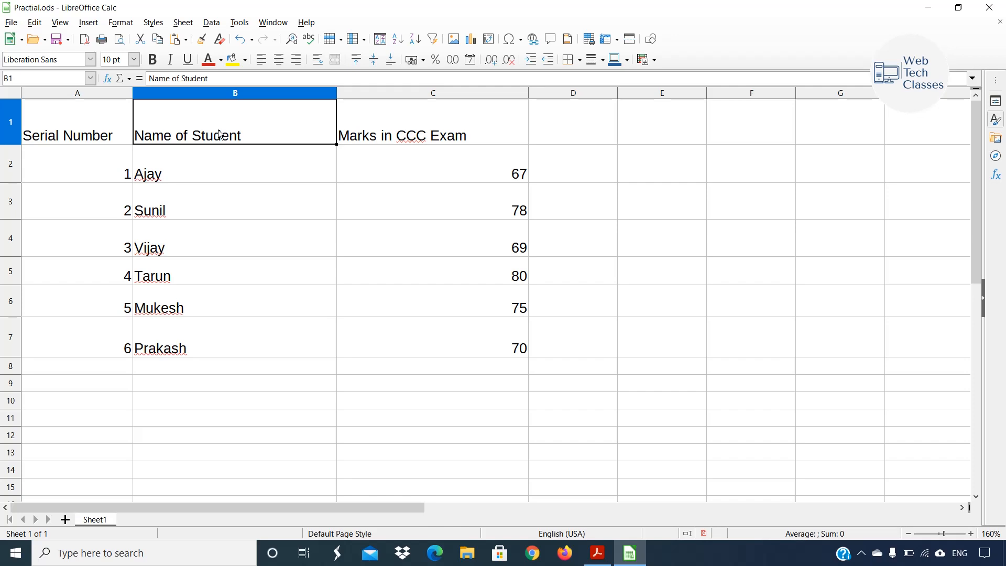
{"action": "double_click", "coordinate": [220, 134]}
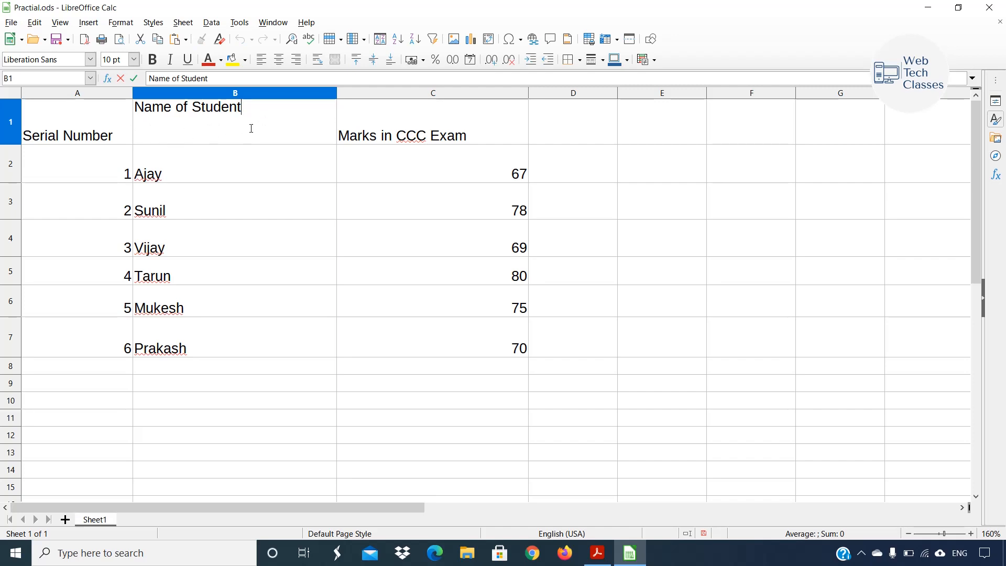
{"action": "key", "text": "BackSpace"}
{"action": "key", "text": "BackSpace"}
{"action": "key", "text": "BackSpace"}
{"action": "key", "text": "BackSpace"}
{"action": "key", "text": "BackSpace"}
{"action": "key", "text": "BackSpace"}
{"action": "key", "text": "BackSpace"}
{"action": "key", "text": "BackSpace"}
{"action": "key", "text": "BackSpace"}
{"action": "key", "text": "BackSpace"}
{"action": "key", "text": "BackSpace"}
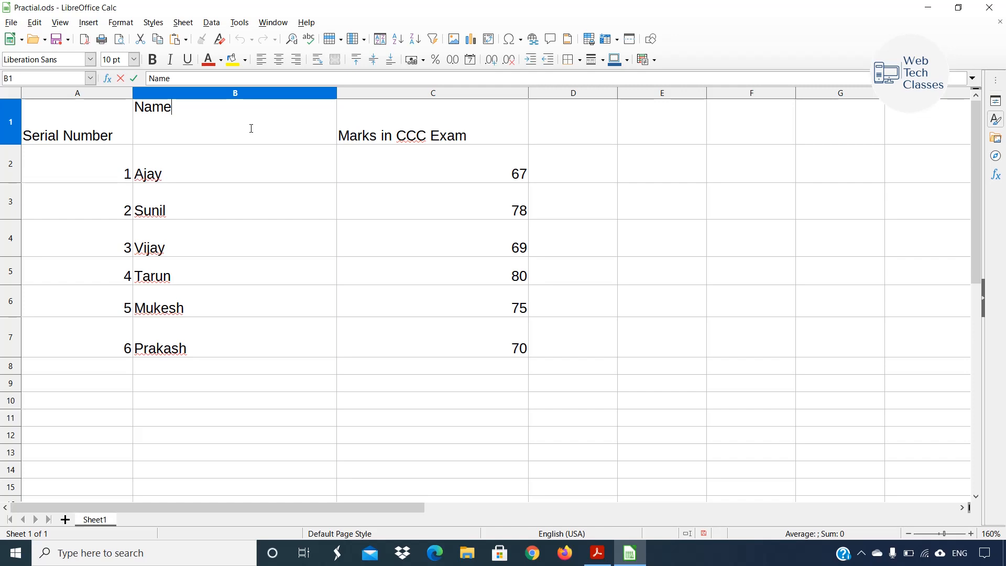
{"action": "key", "text": "Return"}
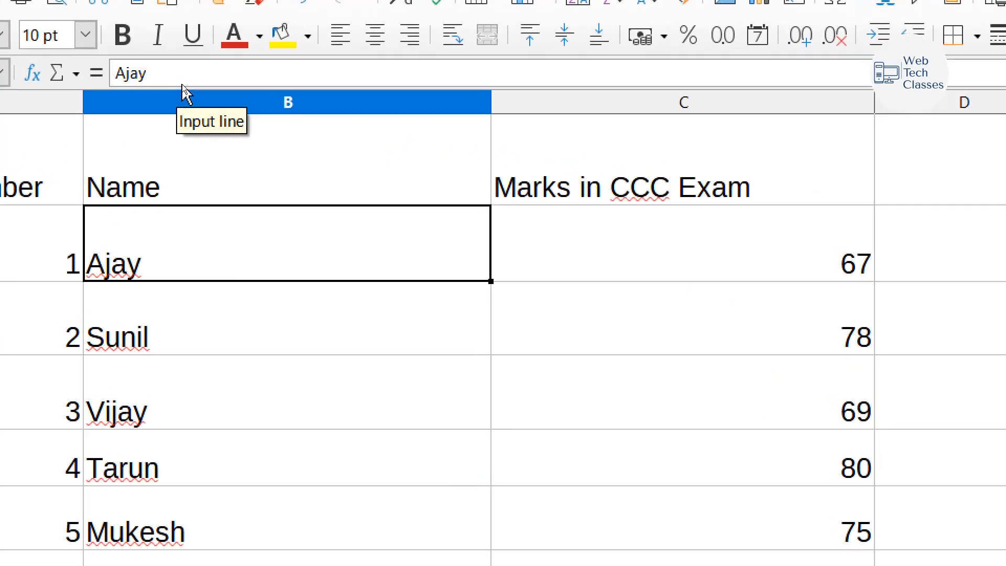
Step: Add the surname after the first student's name in cell B2
{"action": "left_click", "coordinate": [171, 81]}
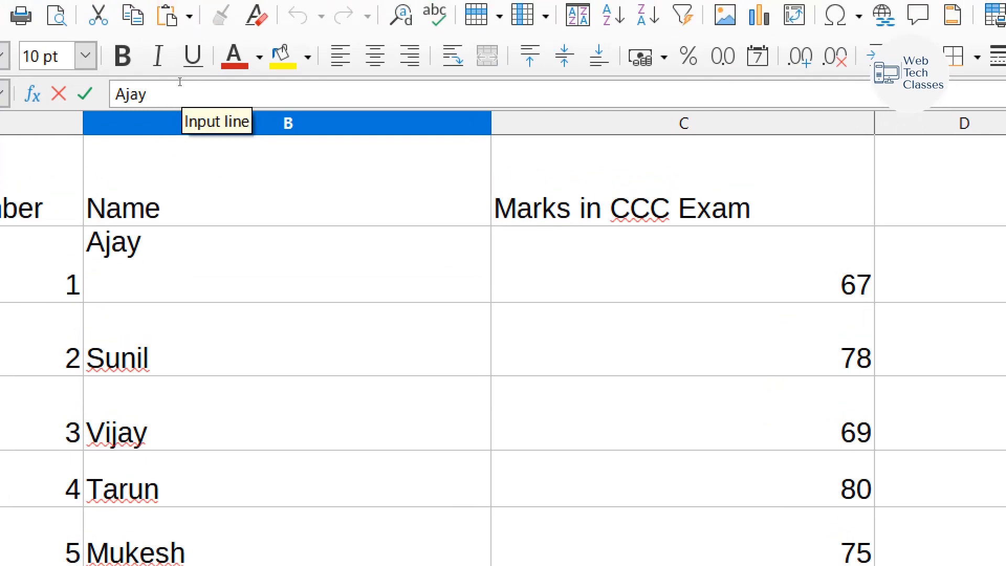
{"action": "type", "text": "Kumar"}
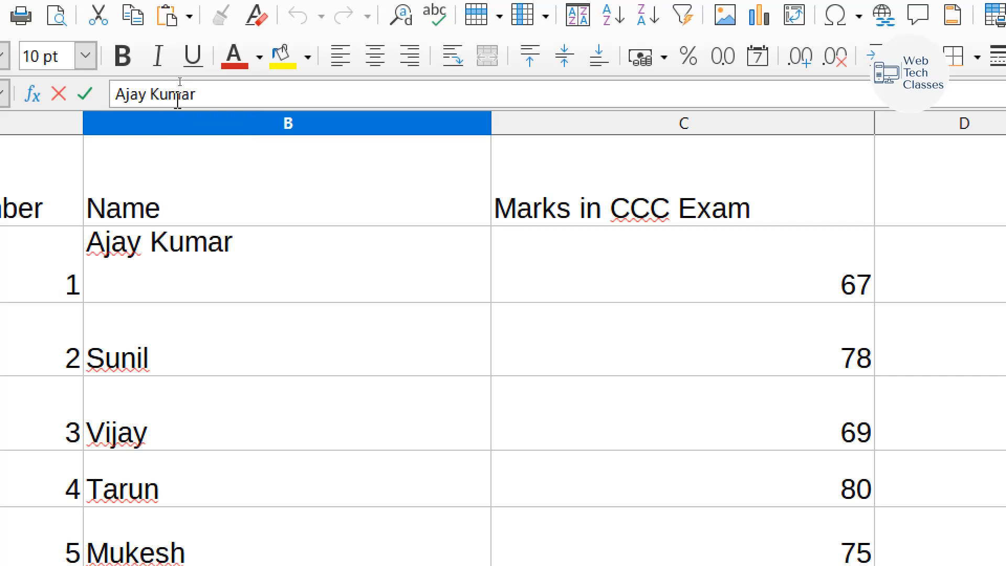
{"action": "key", "text": "Return"}
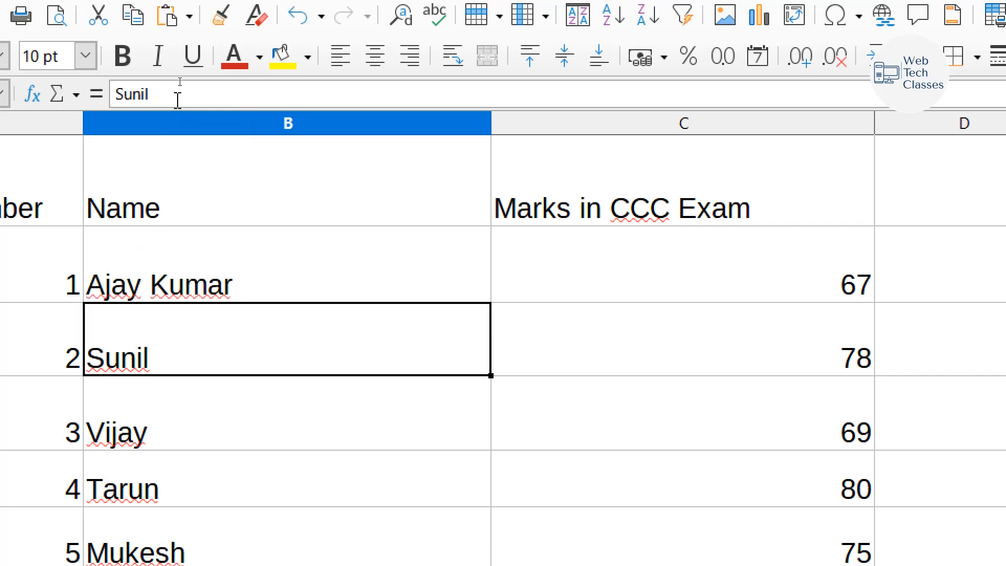
{"action": "left_click", "coordinate": [228, 280]}
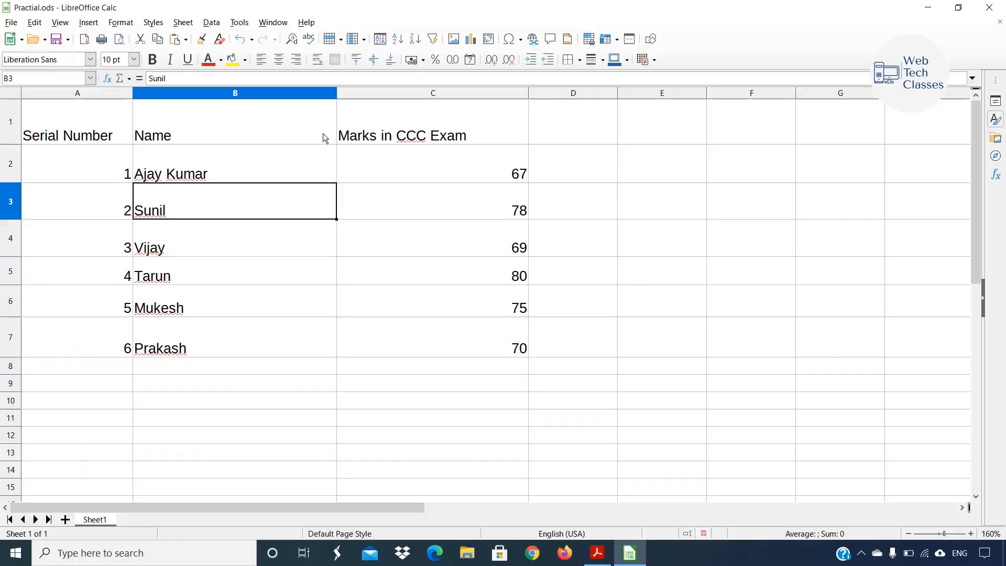
Step: Overwrite the heading in cell C1 with "Web Tech"
{"action": "left_click", "coordinate": [577, 264]}
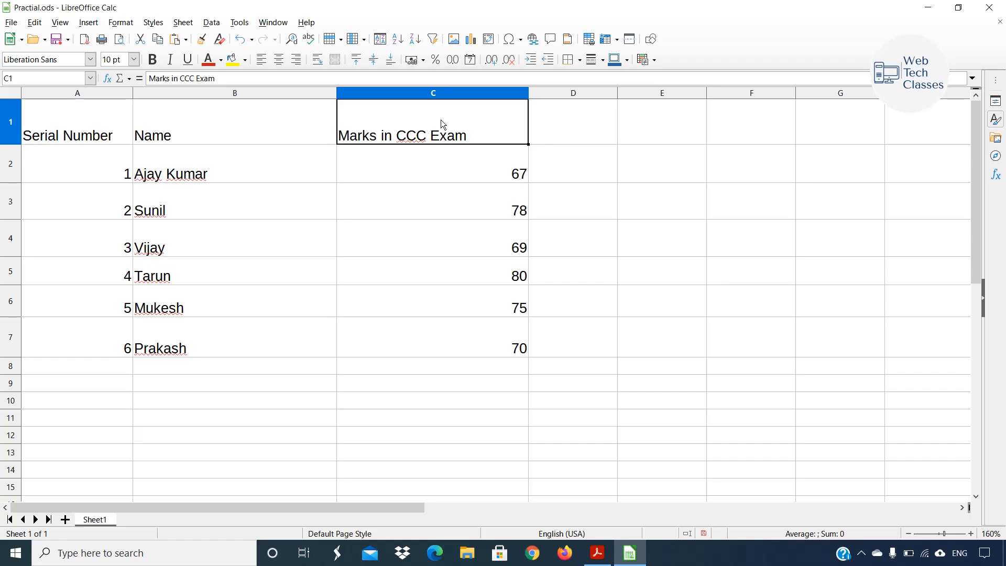
{"action": "type", "text": "b TEch"}
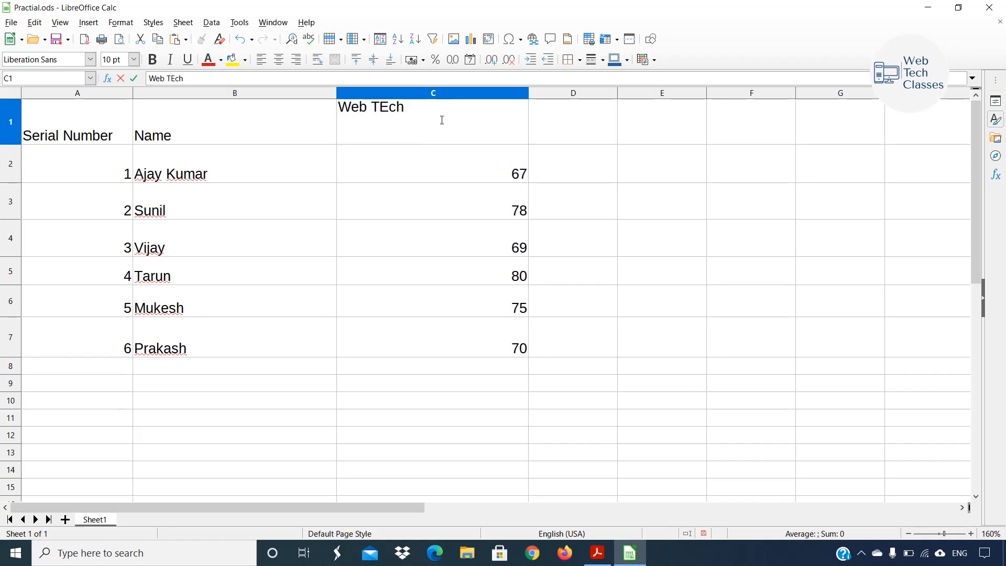
{"action": "key", "text": "Return"}
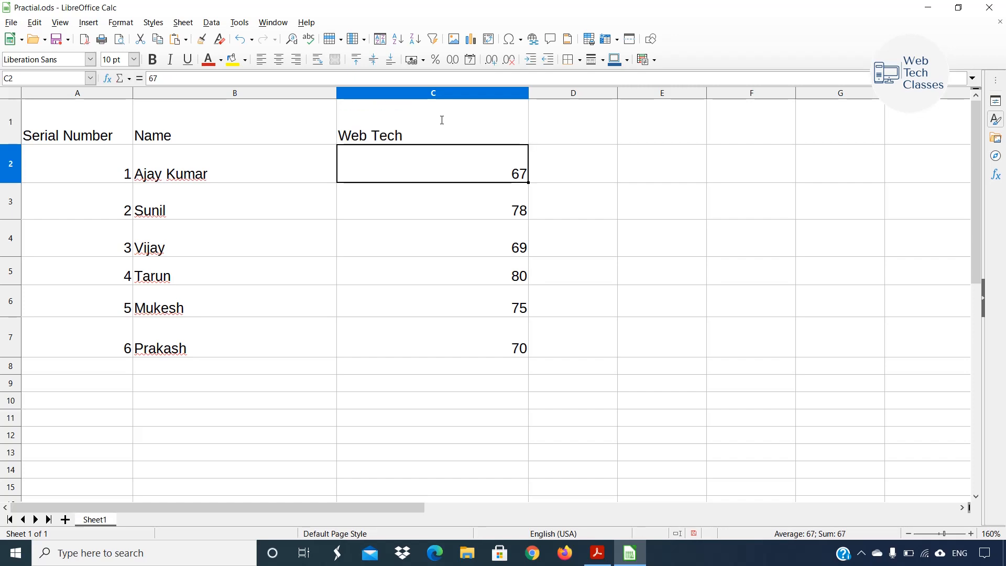
{"action": "left_click", "coordinate": [442, 120]}
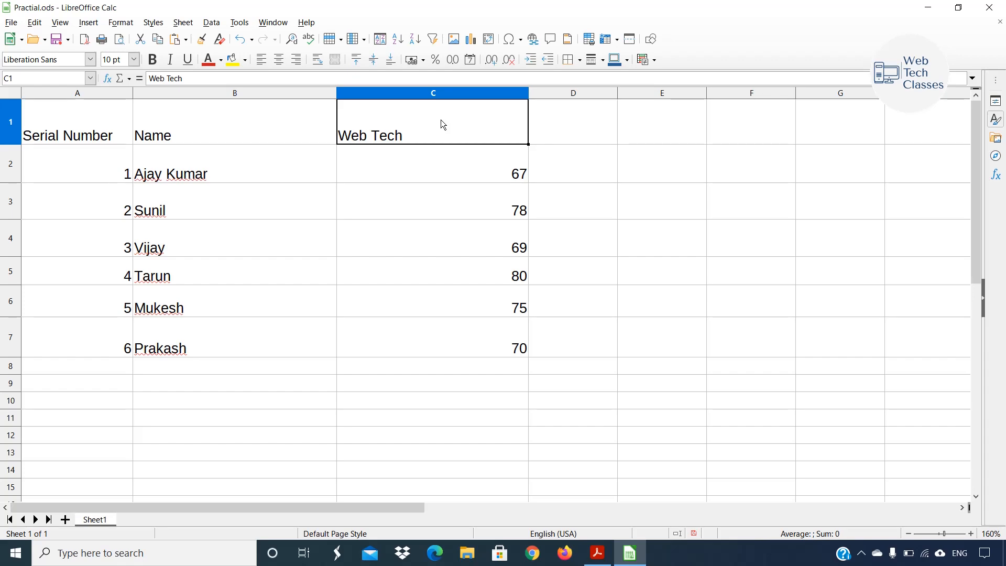
Step: Check topic 4.3.2, Formatting Cell (Font, Alignment, Style), in the syllabus PDF in Acrobat Reader and return to the Calc spreadsheet
{"action": "key", "text": "alt+Tab"}
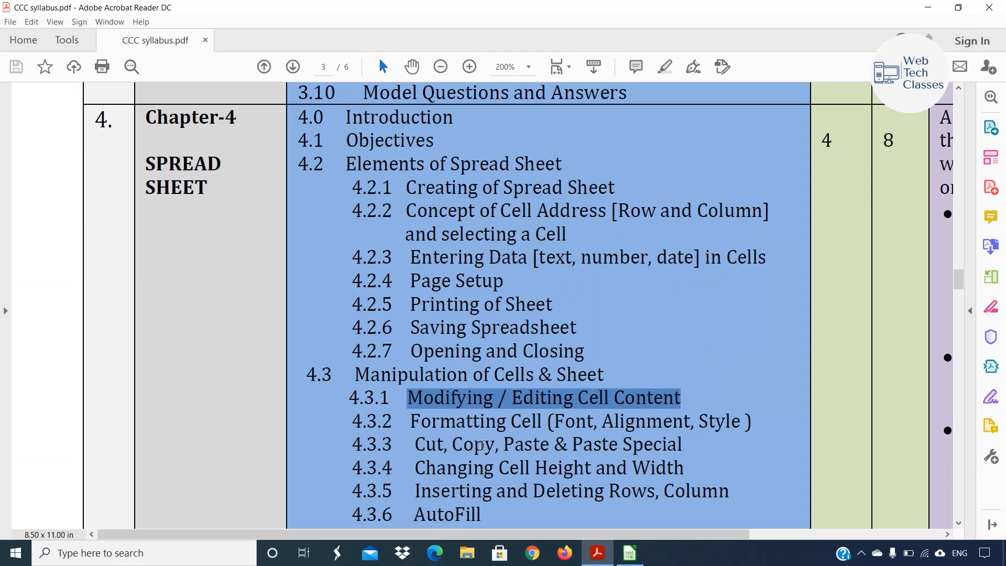
{"action": "left_click", "coordinate": [470, 445]}
{"action": "left_click_drag", "start_coordinate": [408, 419], "coordinate": [719, 421]}
{"action": "left_click", "coordinate": [662, 401]}
{"action": "key", "text": "alt+Tab"}
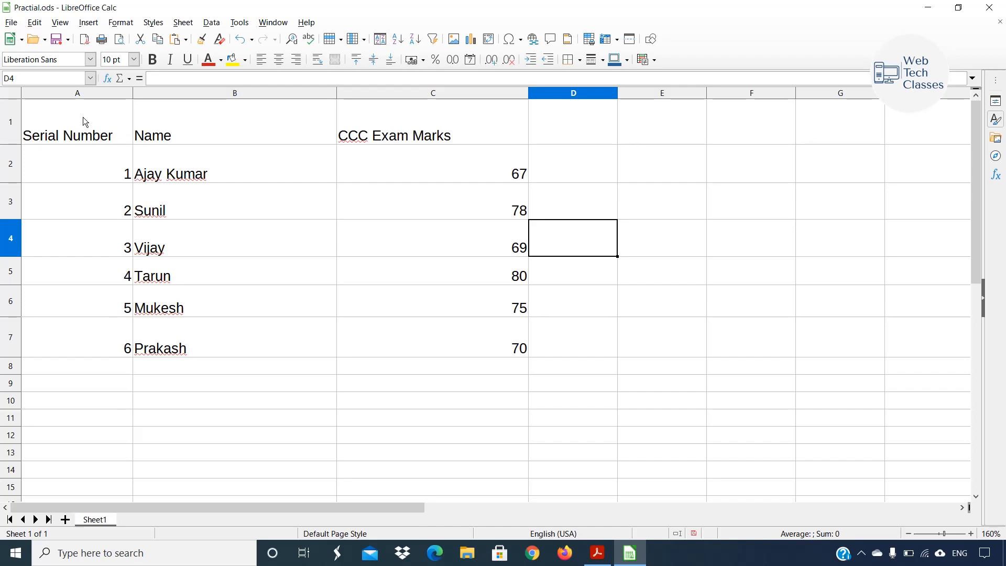
Step: Change the font of the column headings in A1:C1 to Algerian
{"action": "left_click", "coordinate": [85, 122]}
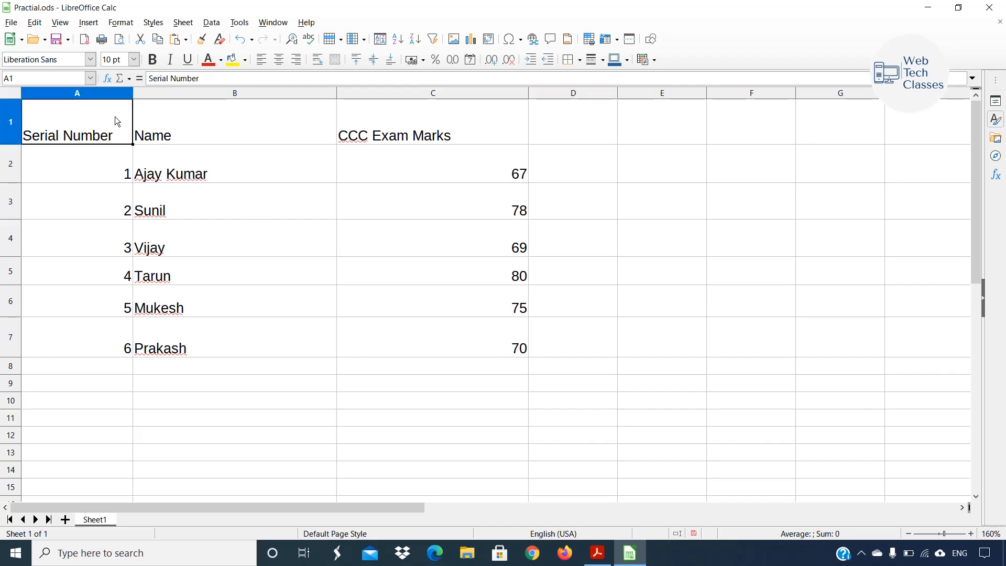
{"action": "left_click_drag", "start_coordinate": [115, 116], "coordinate": [384, 131]}
{"action": "left_click", "coordinate": [262, 162]}
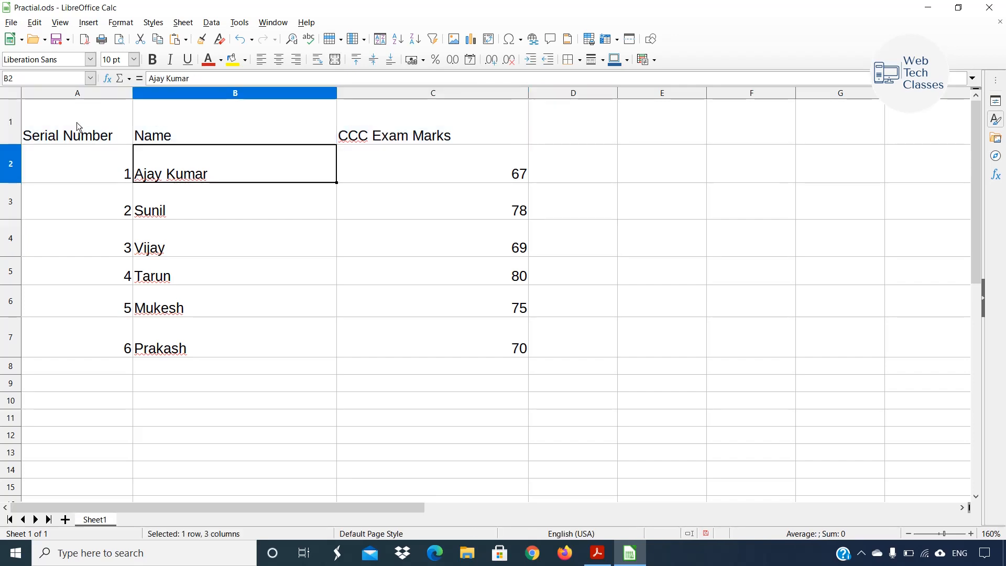
{"action": "left_click_drag", "start_coordinate": [77, 121], "coordinate": [358, 137]}
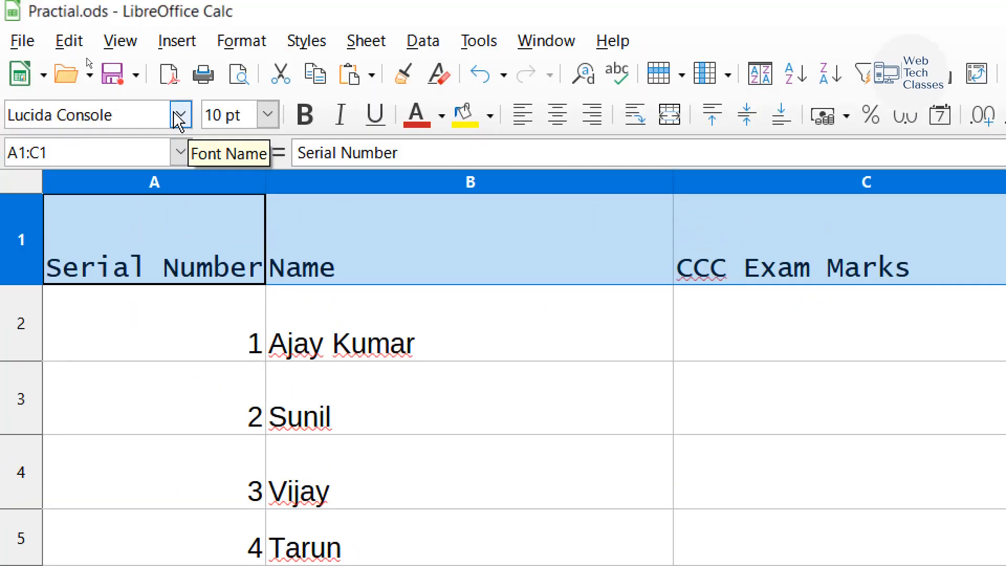
{"action": "left_click", "coordinate": [180, 78]}
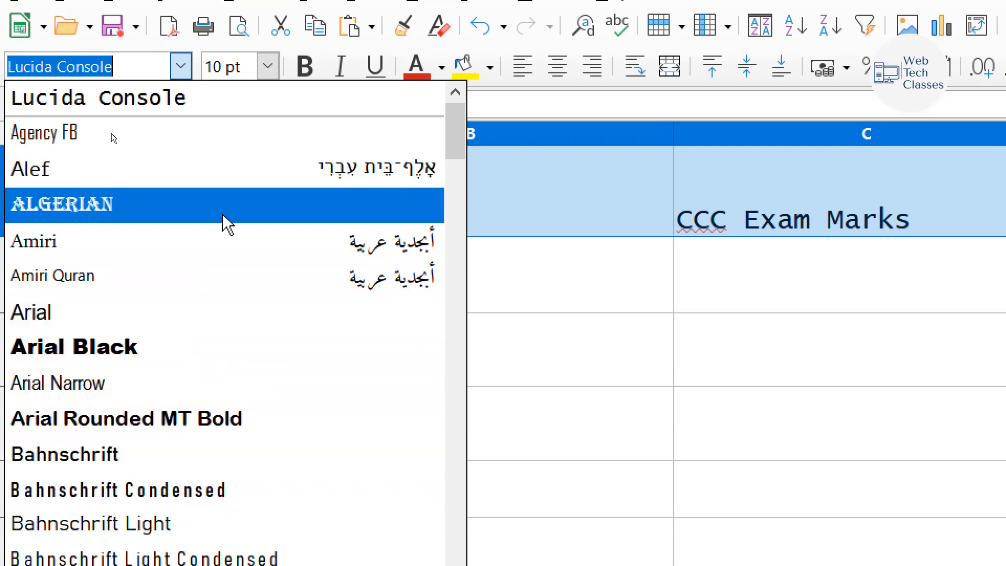
{"action": "left_click", "coordinate": [229, 223]}
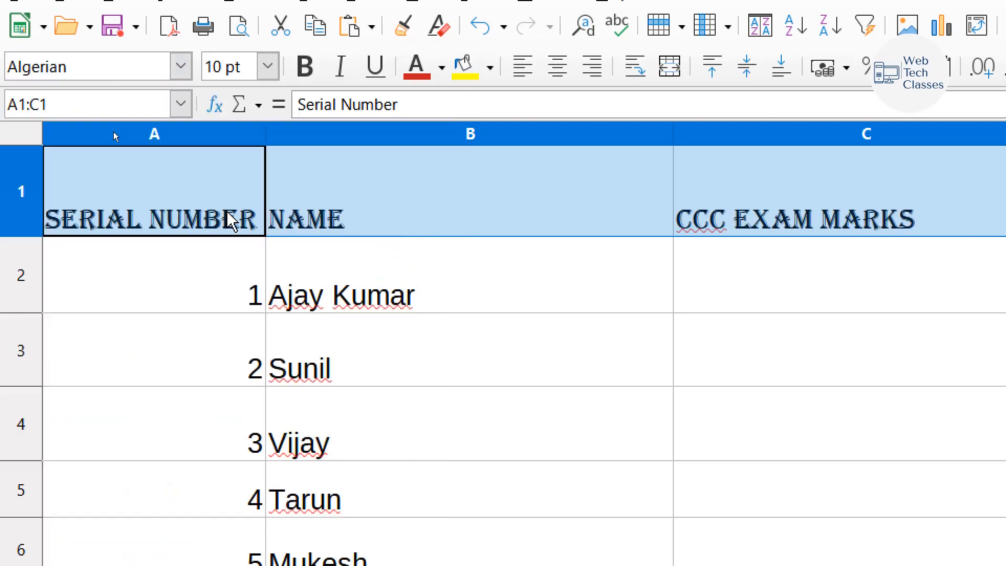
Step: Center the column headings in A1:C1 horizontally
{"action": "left_click_drag", "start_coordinate": [167, 215], "coordinate": [694, 220]}
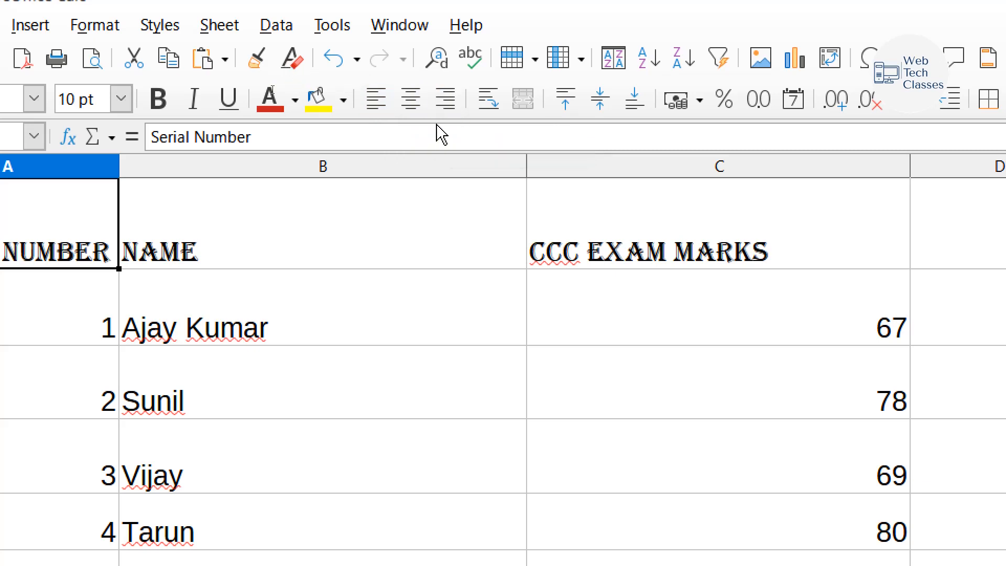
{"action": "left_click_drag", "start_coordinate": [114, 241], "coordinate": [668, 243]}
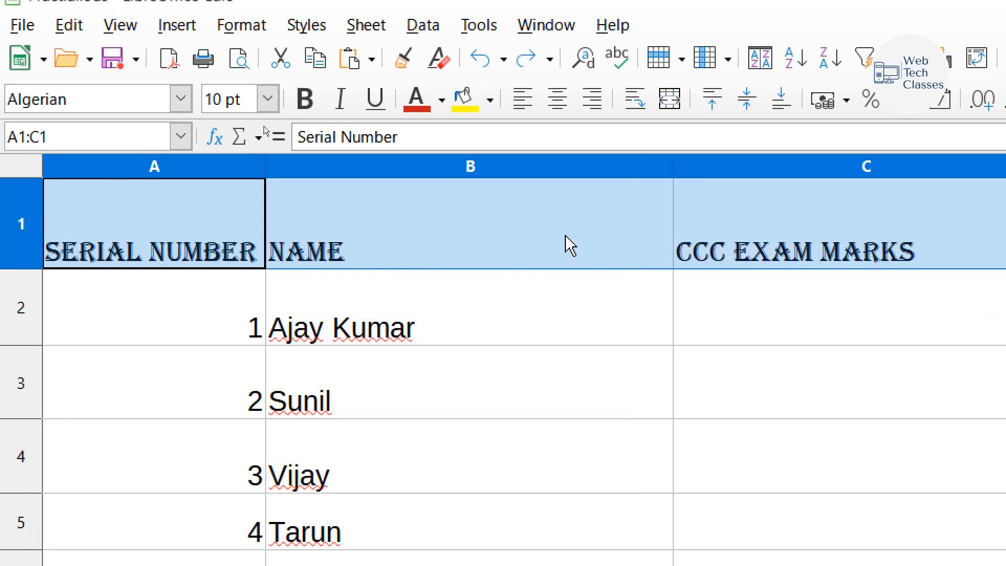
{"action": "left_click", "coordinate": [552, 107]}
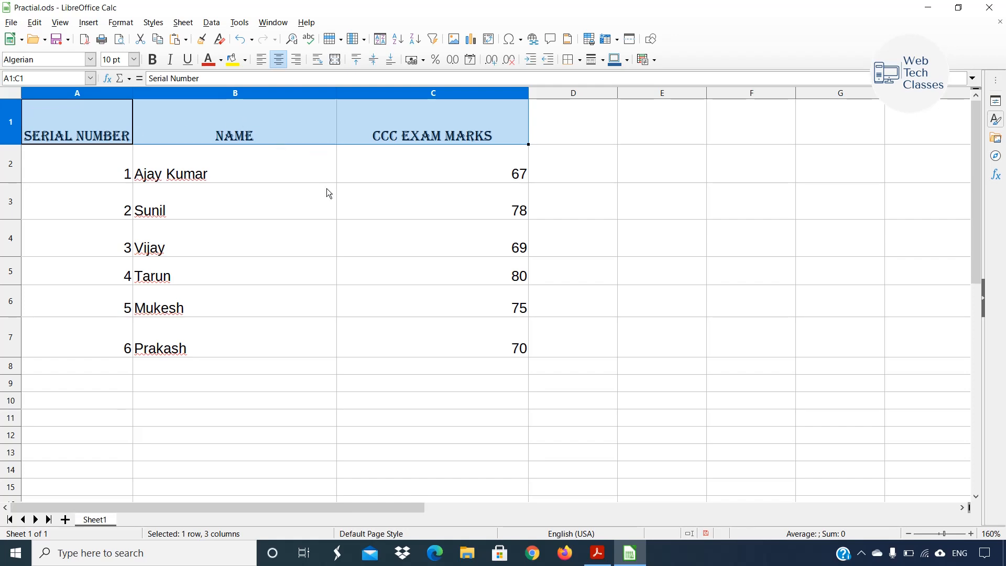
Step: Center the student records in A2:C7 horizontally within their cells
{"action": "left_click", "coordinate": [77, 196]}
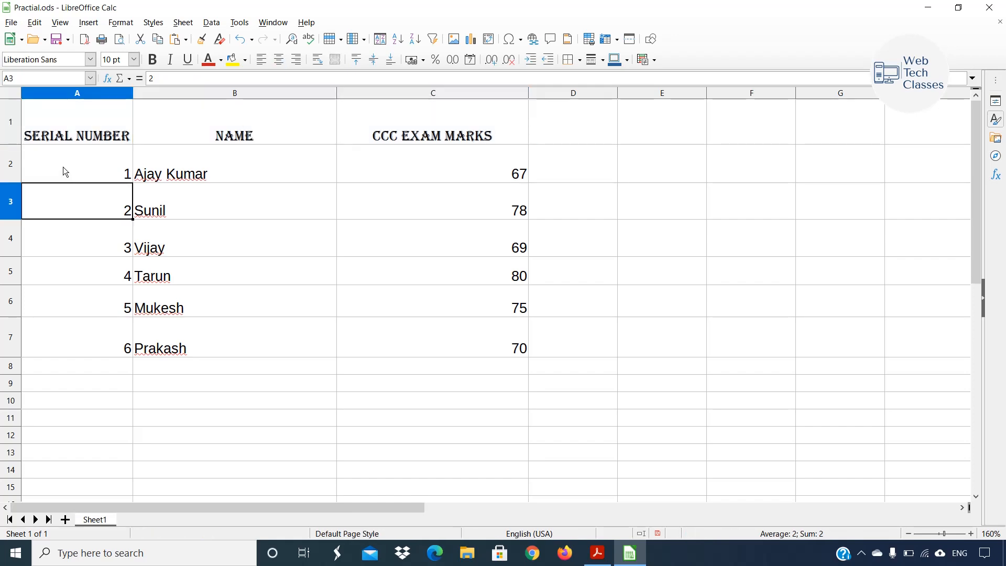
{"action": "left_click_drag", "start_coordinate": [63, 167], "coordinate": [427, 335]}
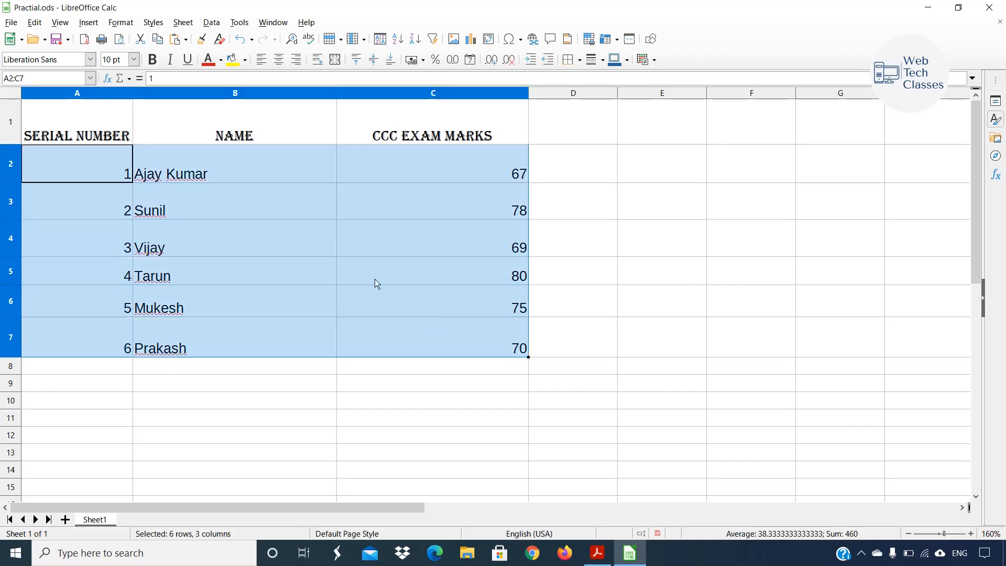
{"action": "left_click", "coordinate": [278, 64]}
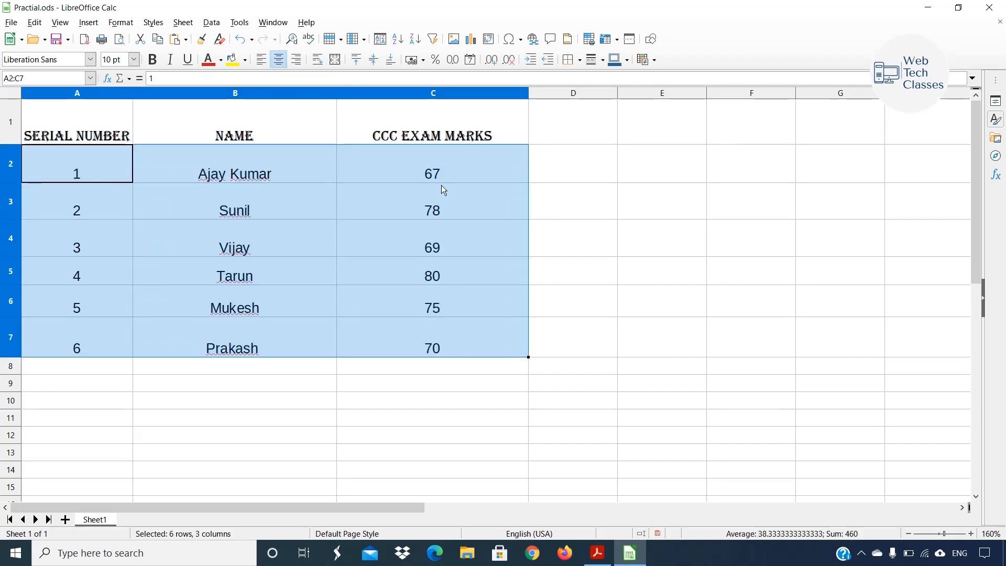
{"action": "left_click", "coordinate": [590, 195]}
{"action": "left_click_drag", "start_coordinate": [64, 124], "coordinate": [442, 351]}
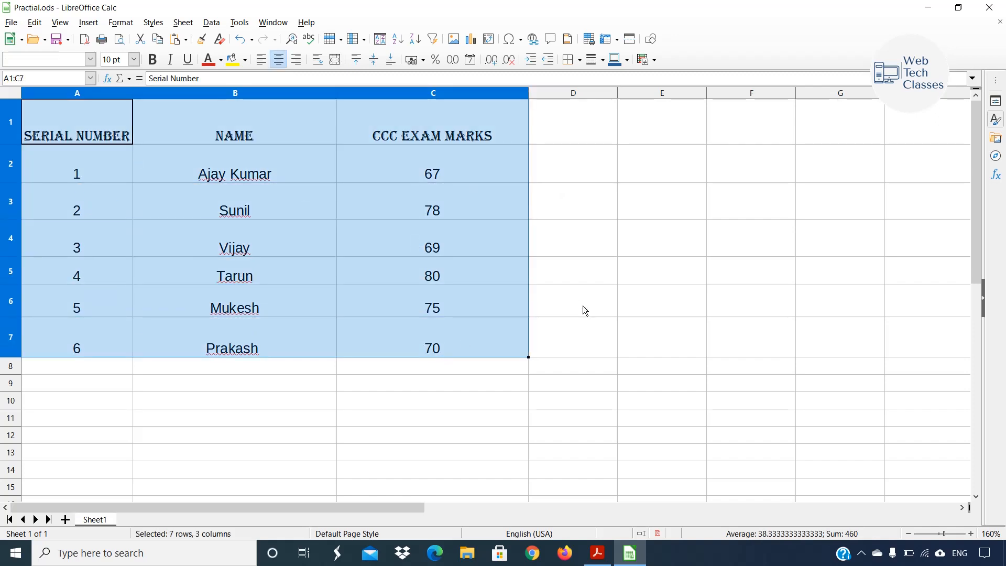
{"action": "left_click", "coordinate": [331, 195]}
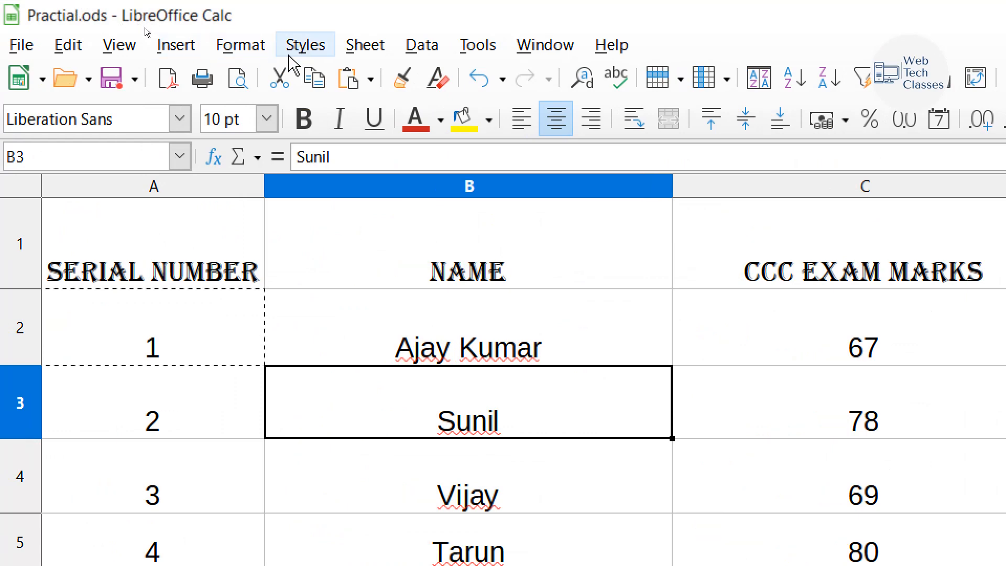
Step: Try the Accent 1, Accent 2 and Accent 3 cell styles in turn on the headings in A1:C1
{"action": "left_click", "coordinate": [128, 262]}
{"action": "left_click_drag", "start_coordinate": [128, 262], "coordinate": [774, 275]}
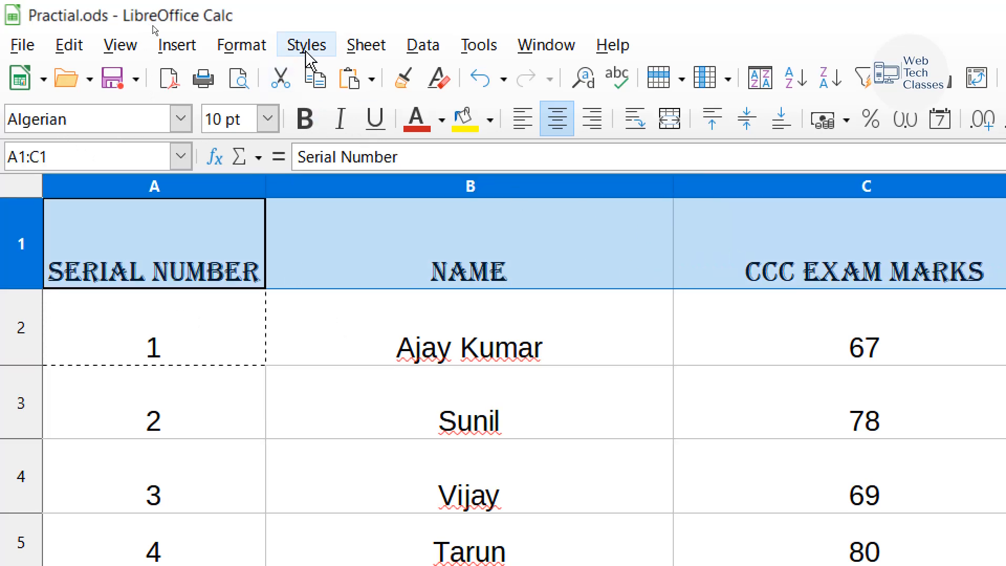
{"action": "left_click", "coordinate": [305, 52]}
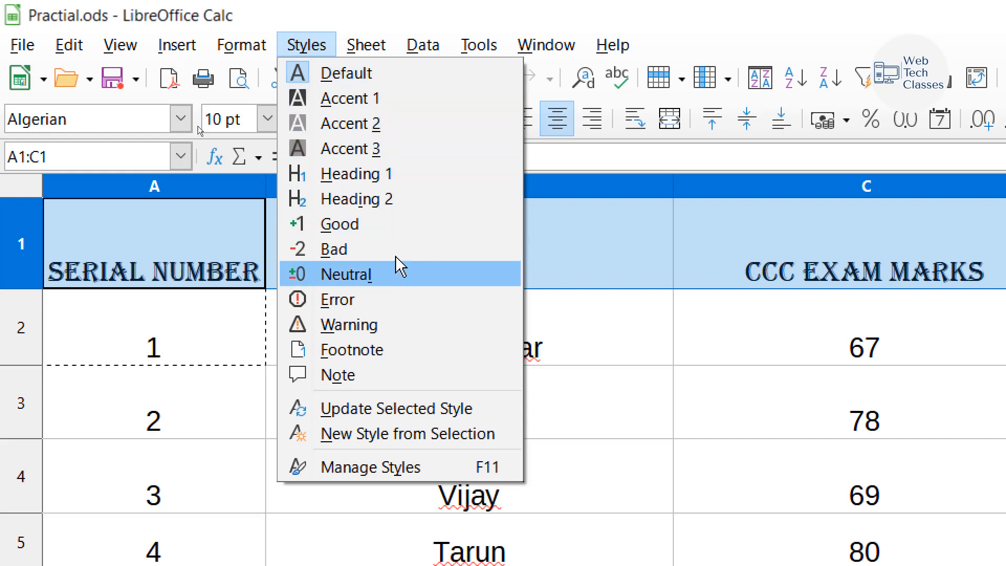
{"action": "left_click", "coordinate": [424, 104]}
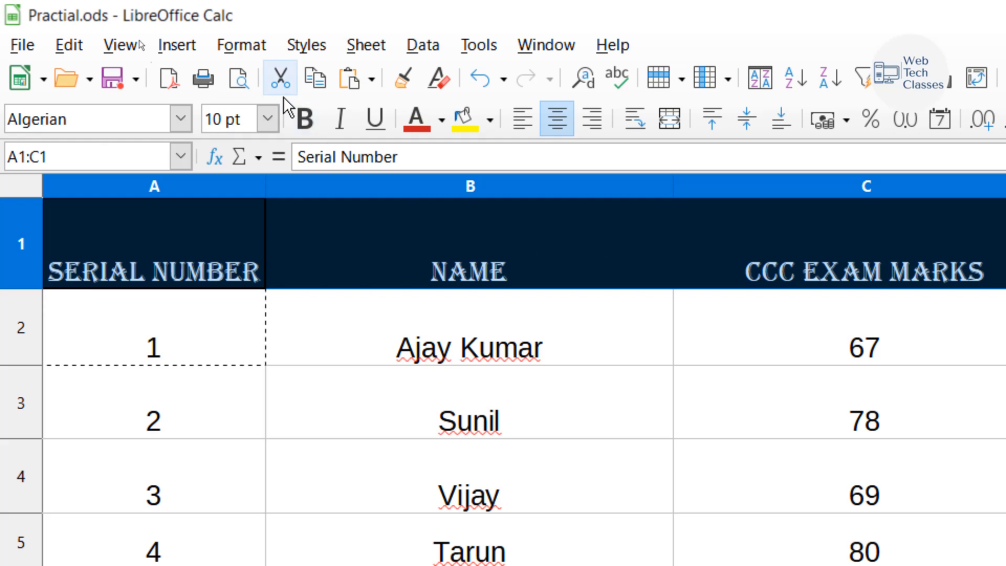
{"action": "left_click", "coordinate": [307, 45]}
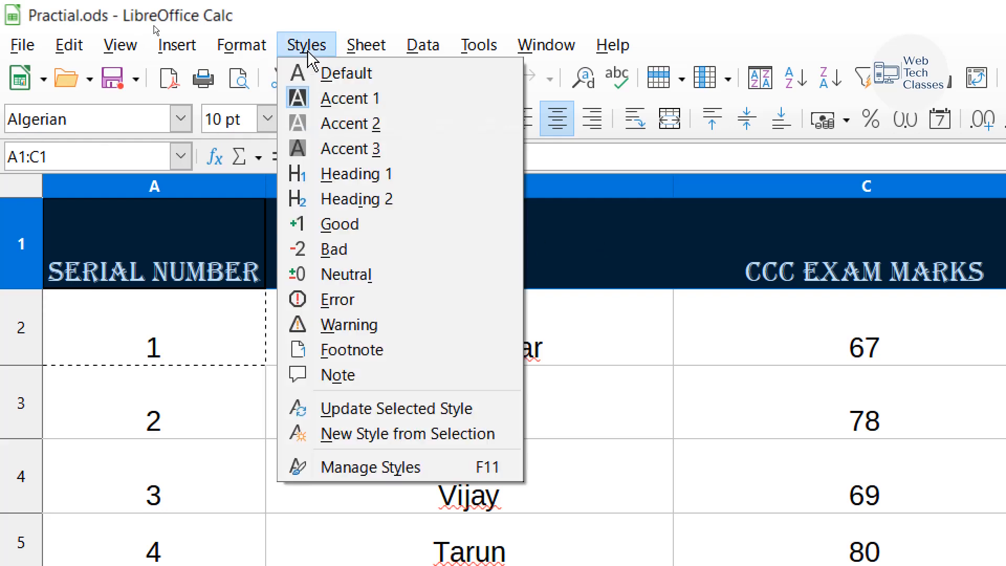
{"action": "left_click", "coordinate": [390, 128]}
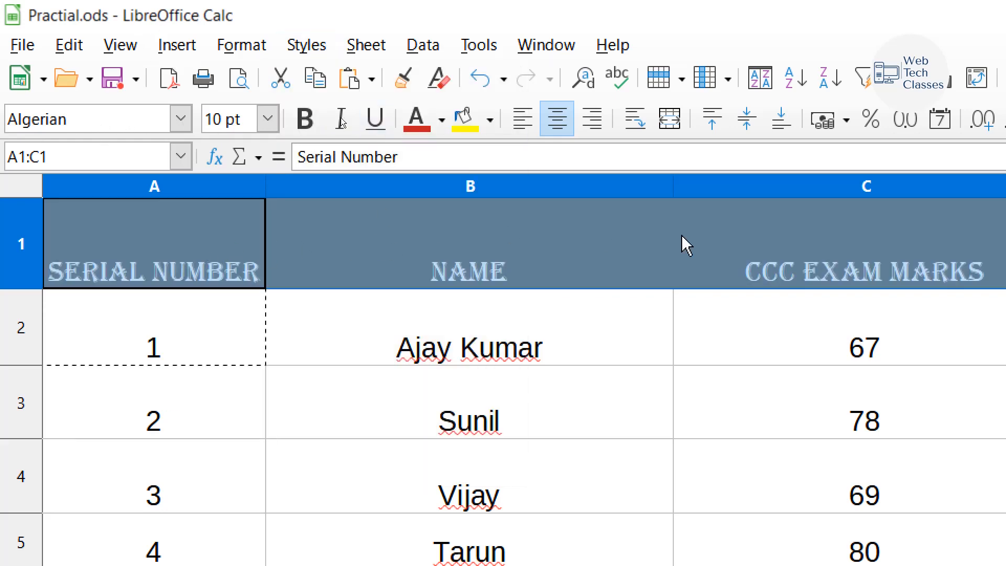
{"action": "left_click", "coordinate": [309, 47]}
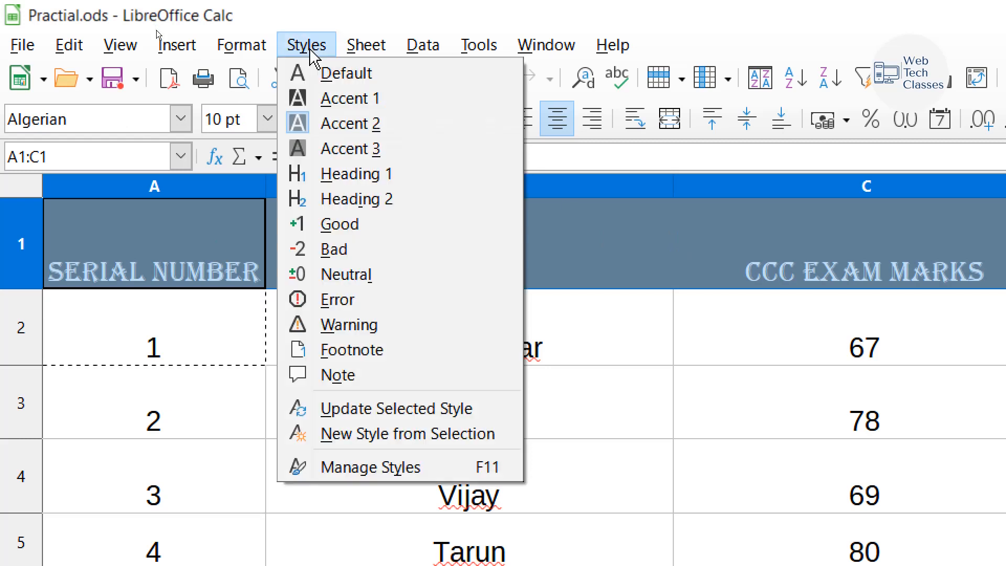
{"action": "left_click", "coordinate": [346, 148]}
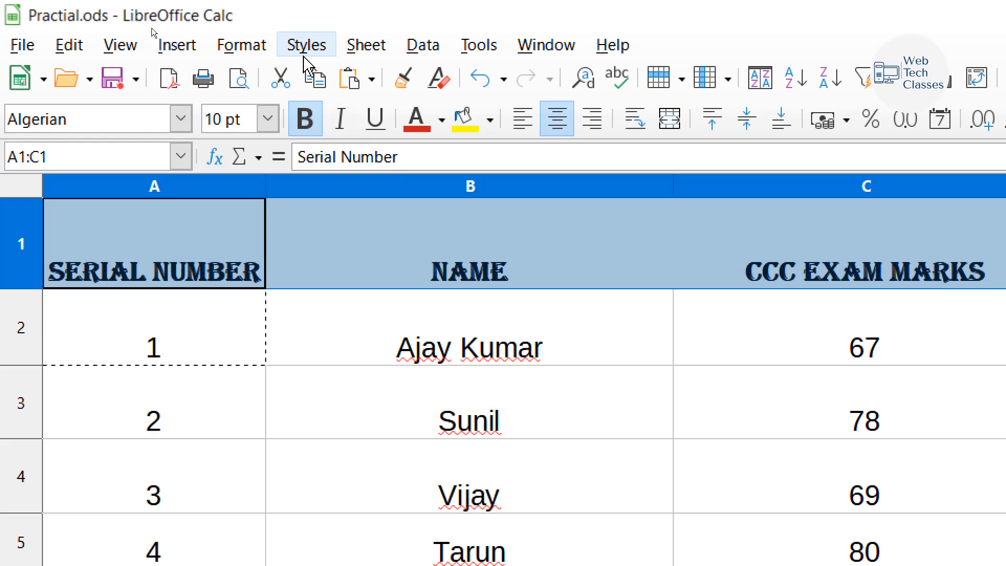
Step: Apply the Good cell style to the headings in A1:C1
{"action": "left_click", "coordinate": [311, 52]}
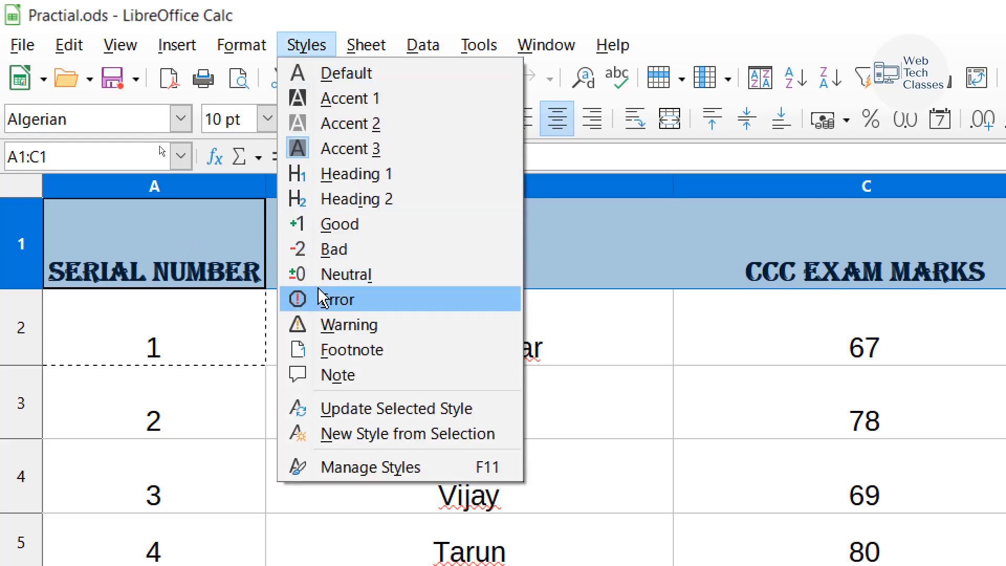
{"action": "left_click", "coordinate": [331, 224]}
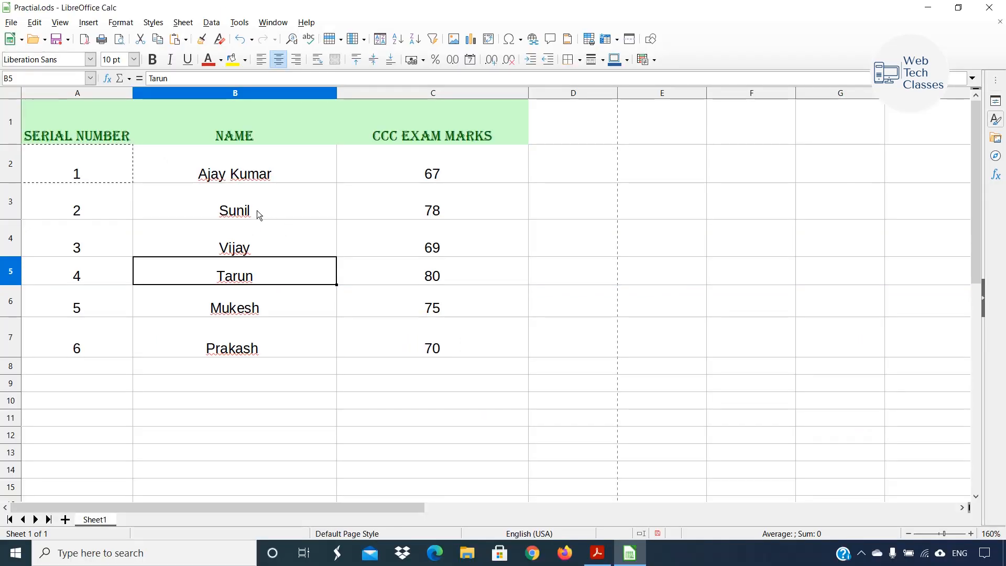
Step: Examine the font, font effects, alignment, borders and background settings in Format Cells for the headings in A1:C1
{"action": "left_click_drag", "start_coordinate": [79, 126], "coordinate": [386, 128]}
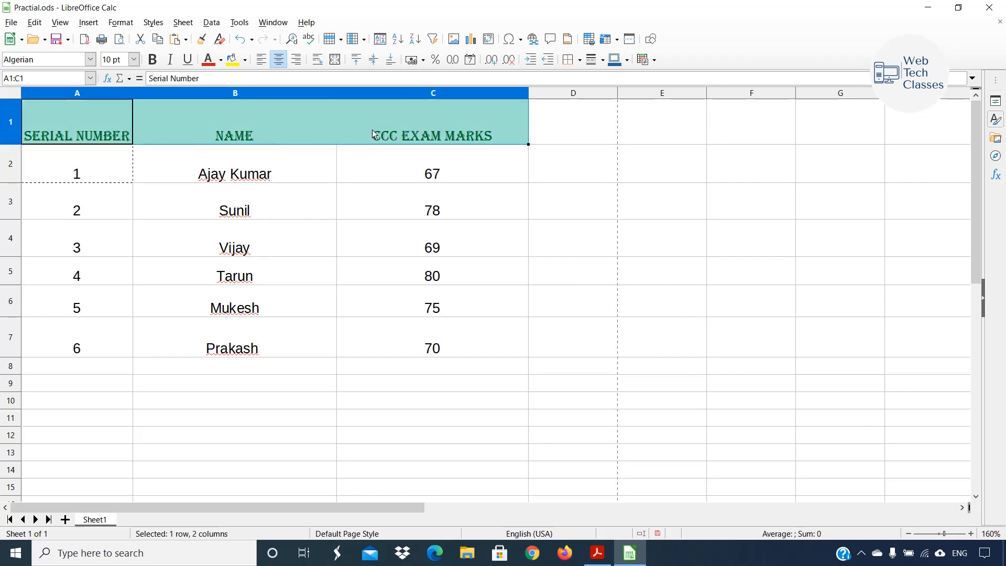
{"action": "right_click", "coordinate": [310, 131]}
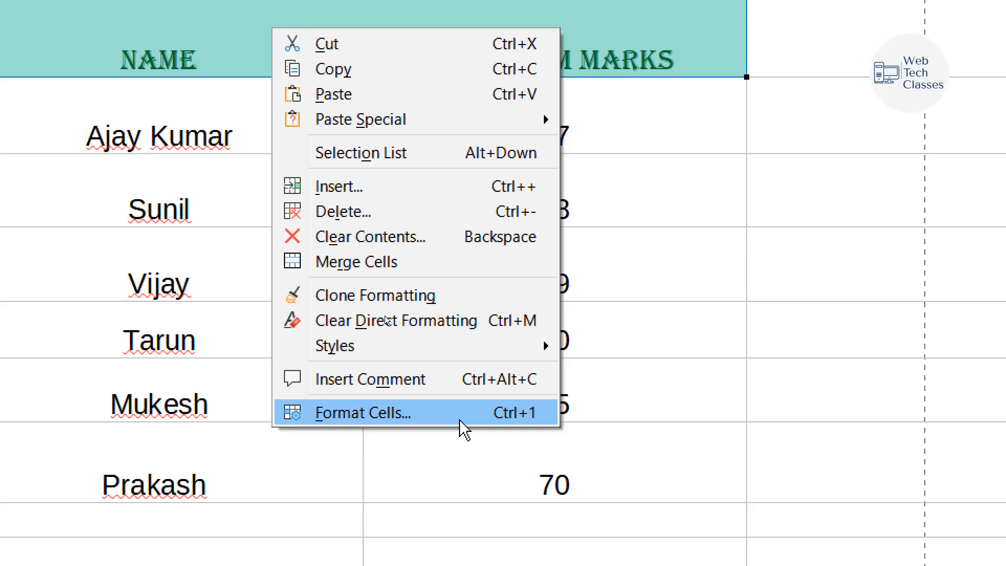
{"action": "left_click", "coordinate": [461, 420]}
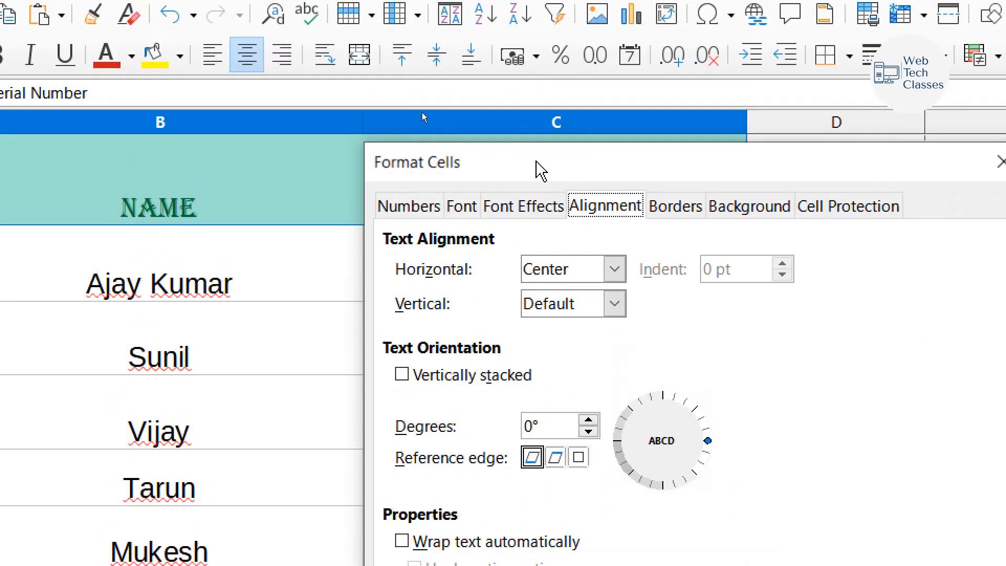
{"action": "left_click_drag", "start_coordinate": [535, 168], "coordinate": [216, 40]}
{"action": "left_click_drag", "start_coordinate": [216, 79], "coordinate": [366, 9]}
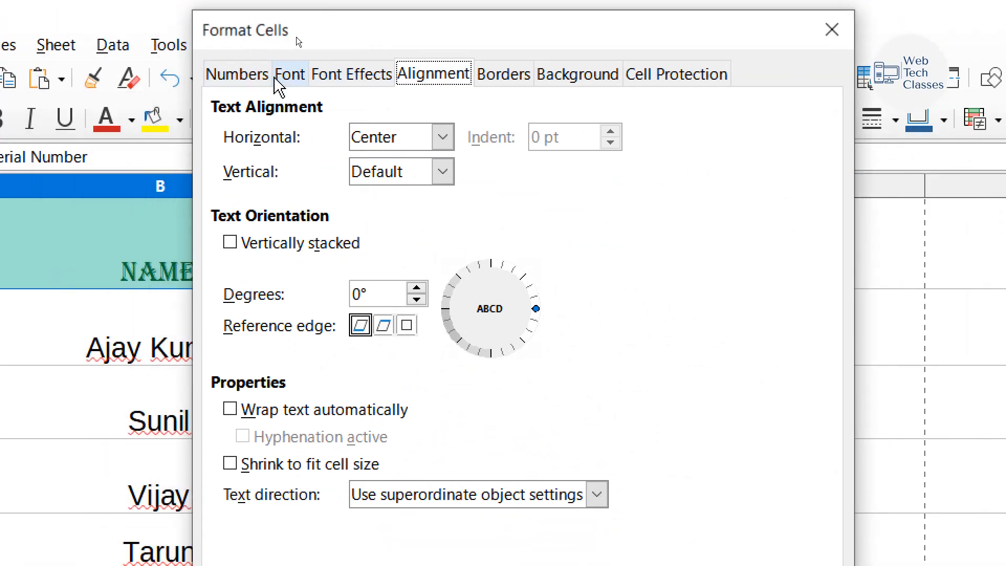
{"action": "left_click", "coordinate": [290, 78]}
{"action": "left_click", "coordinate": [344, 78]}
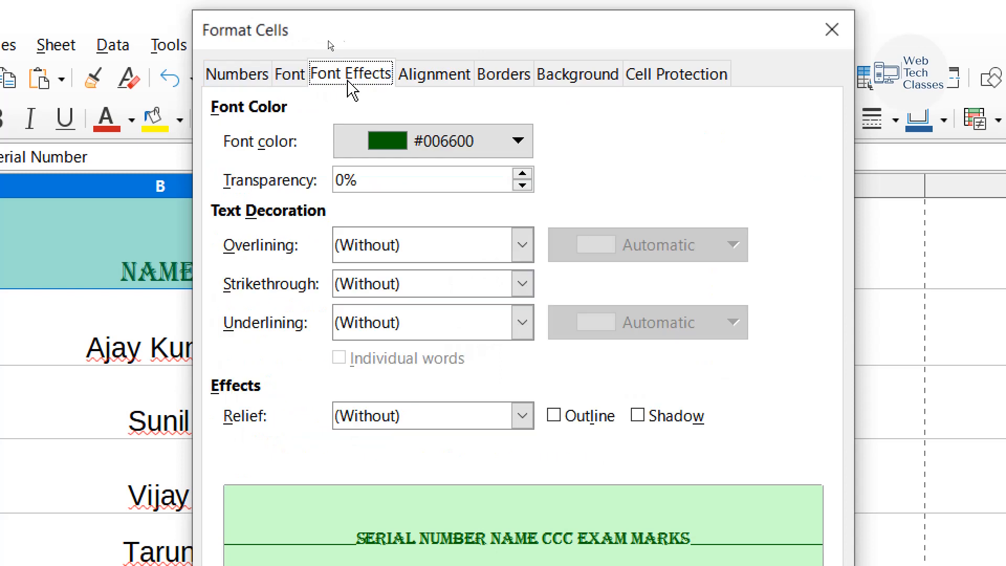
{"action": "left_click", "coordinate": [427, 78]}
{"action": "left_click", "coordinate": [493, 79]}
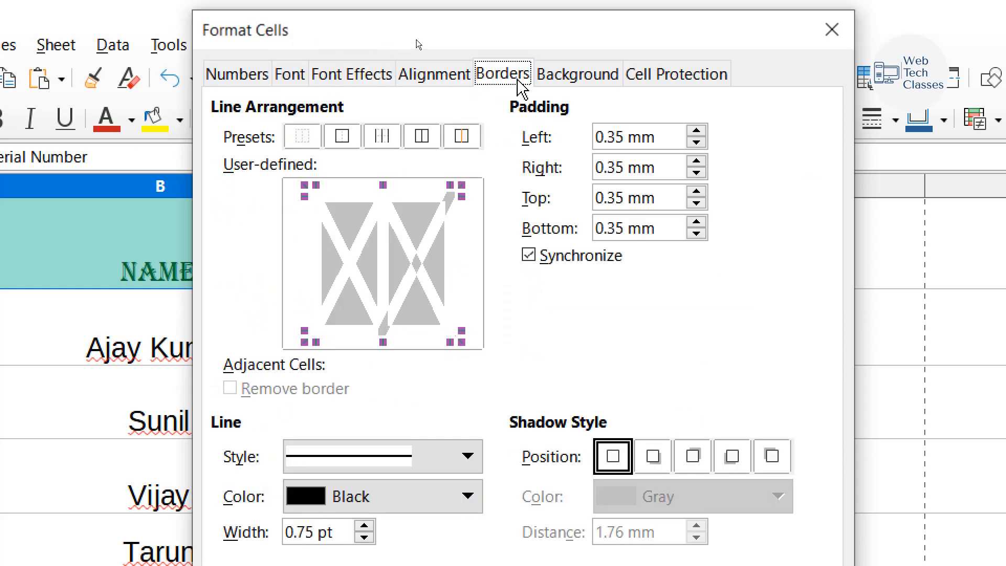
{"action": "left_click", "coordinate": [560, 88]}
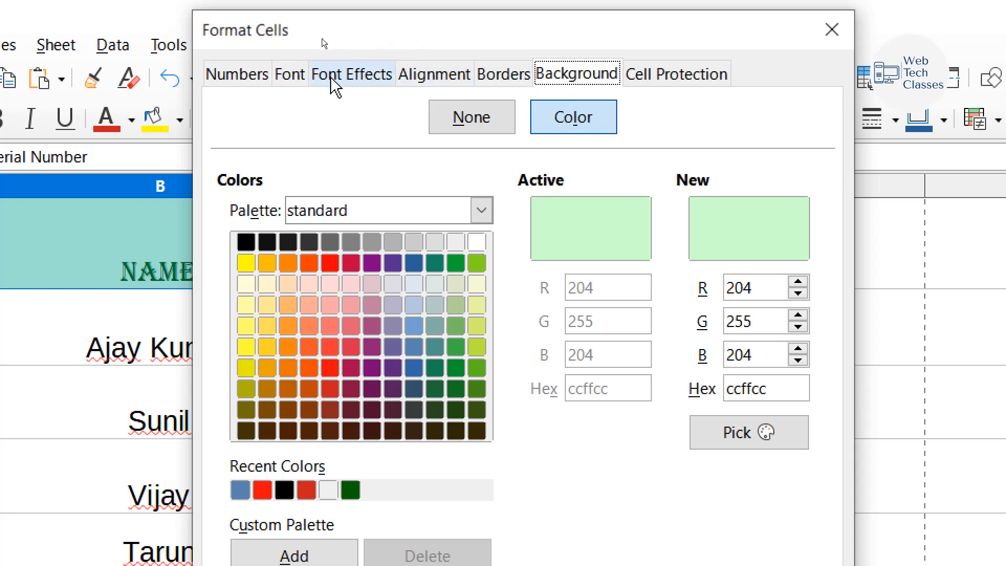
{"action": "left_click", "coordinate": [294, 78]}
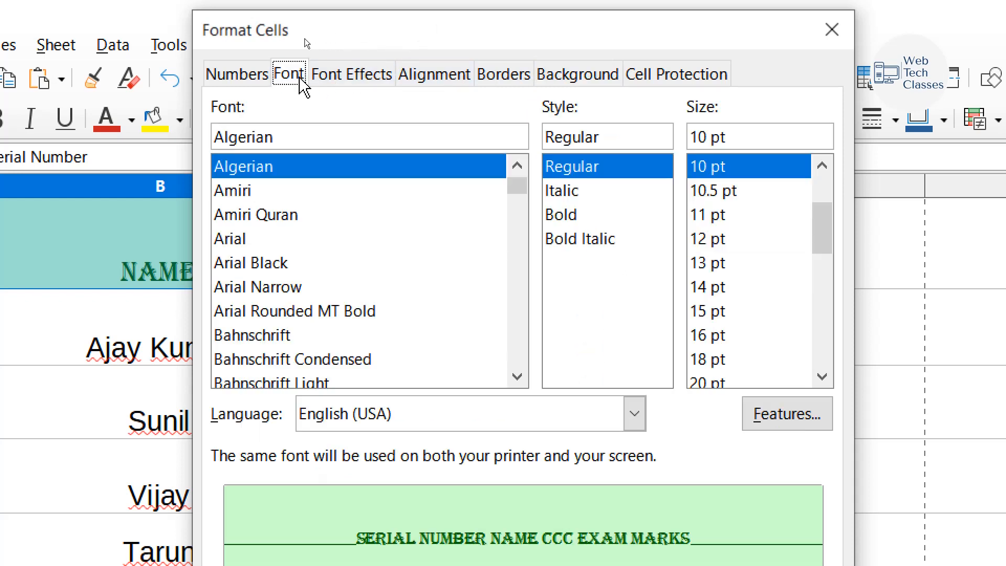
{"action": "left_click", "coordinate": [432, 69]}
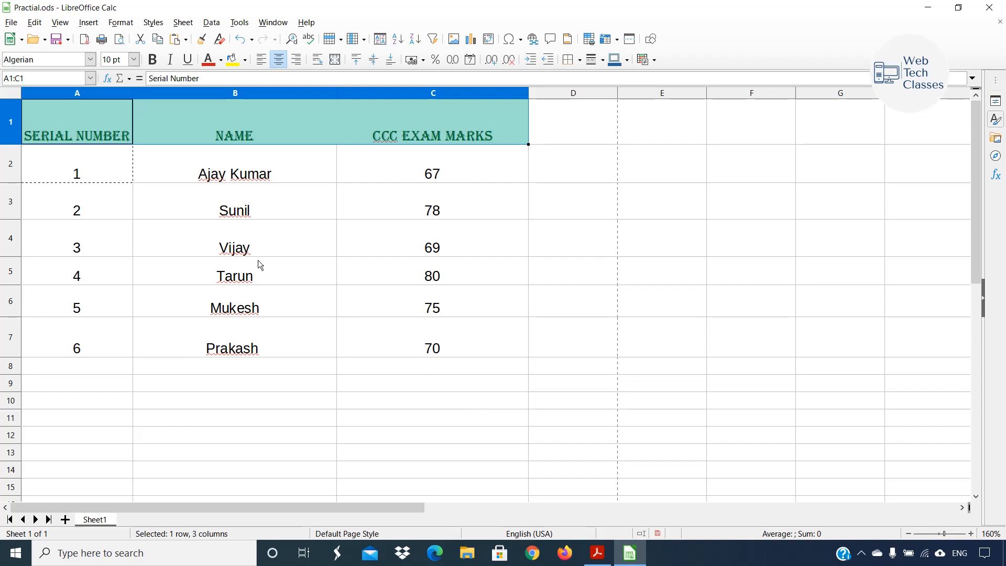
Step: Cut the whole student marks table in A1:C7 from the sheet
{"action": "left_click_drag", "start_coordinate": [96, 123], "coordinate": [420, 326]}
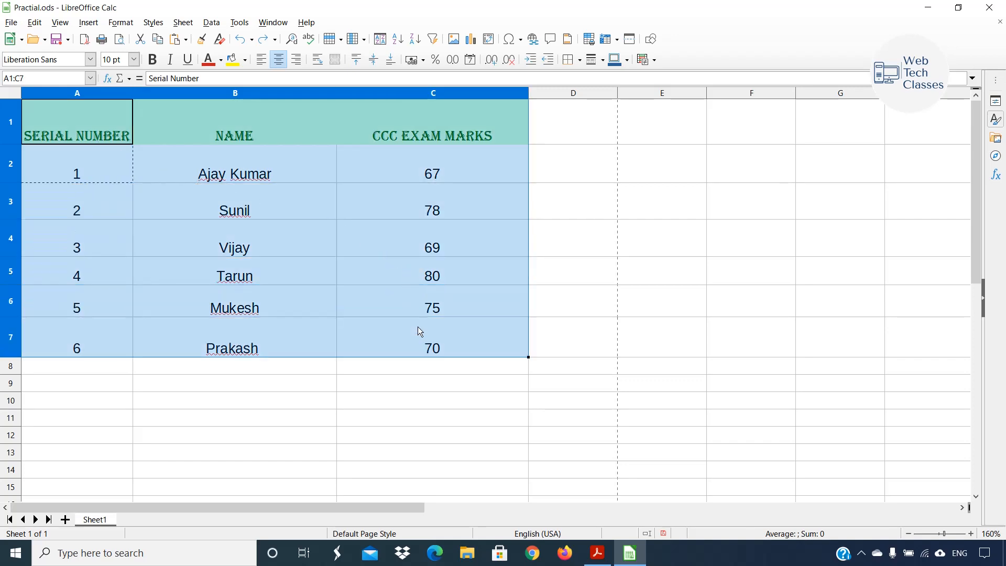
{"action": "key", "text": "ctrl+x"}
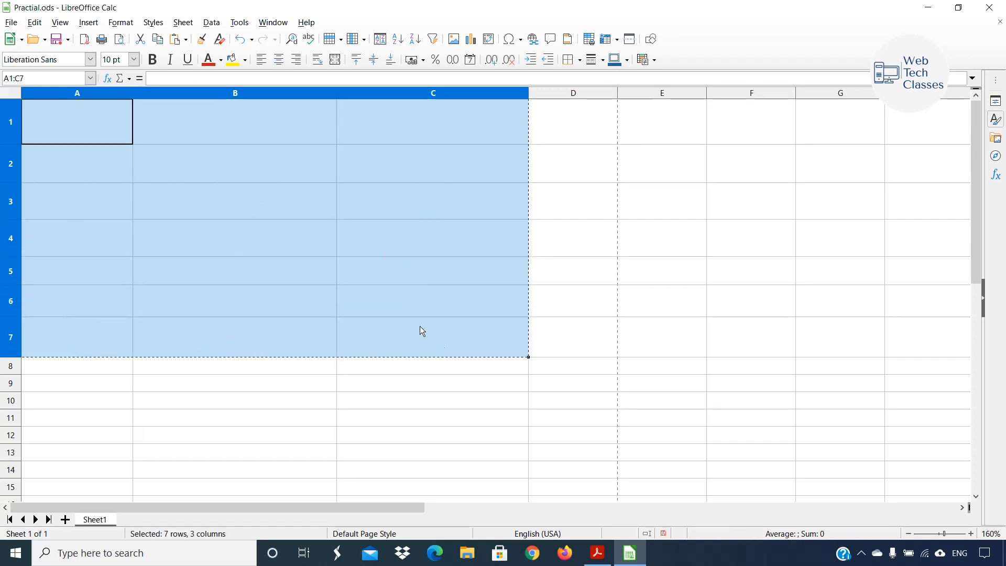
{"action": "left_click", "coordinate": [567, 332]}
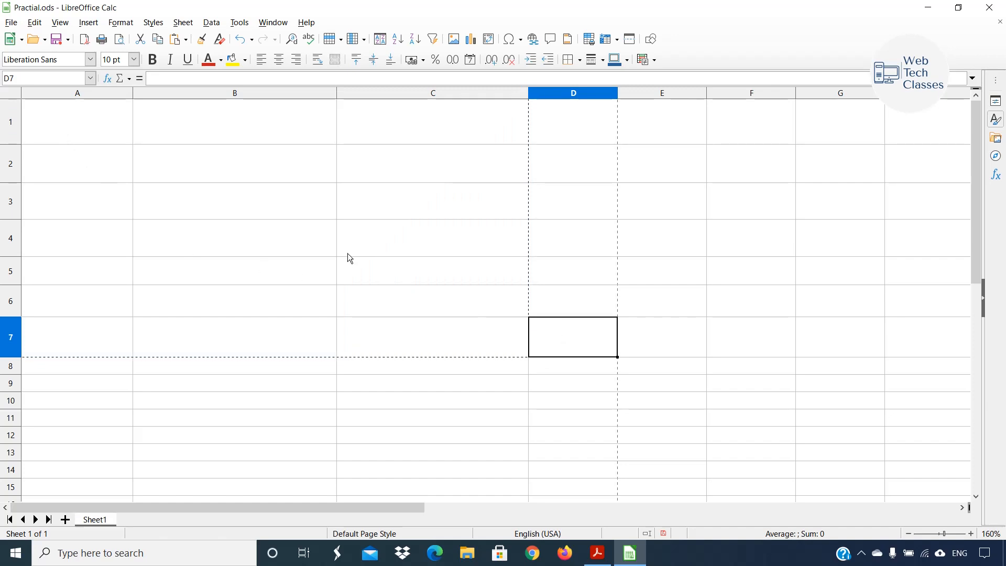
{"action": "left_click", "coordinate": [379, 268]}
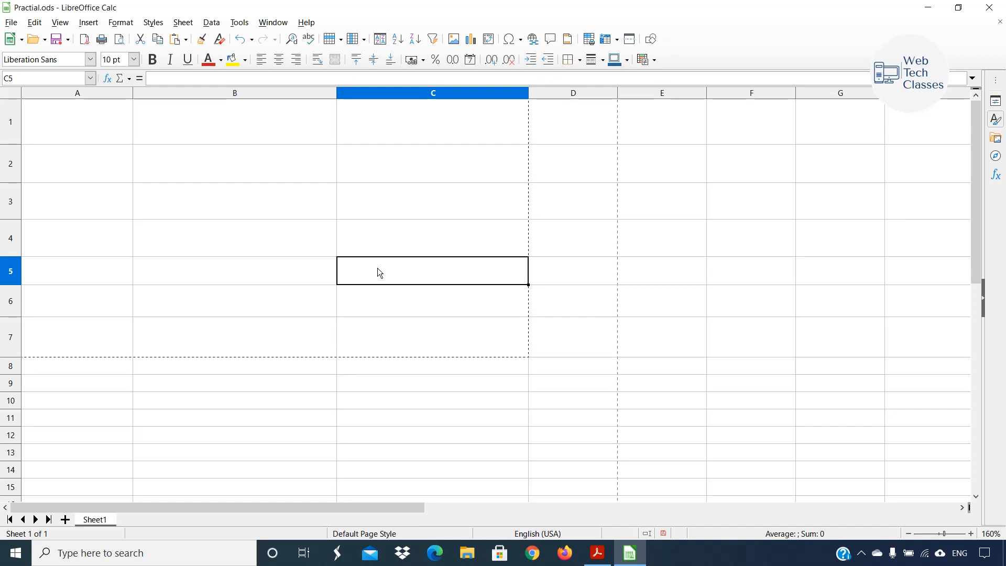
Step: Paste the cut student marks table with its top corner at C5
{"action": "key", "text": "ctrl+v"}
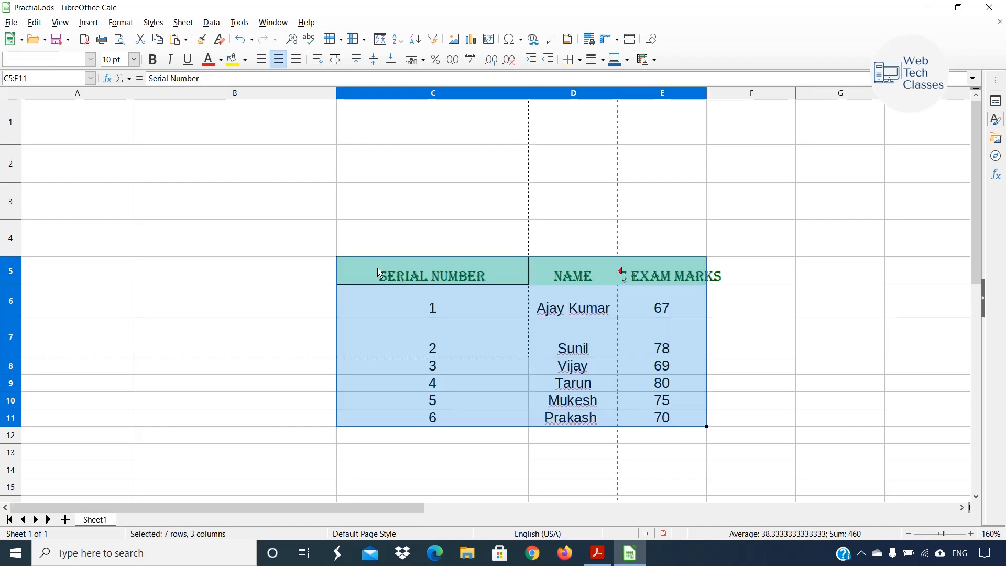
{"action": "left_click", "coordinate": [817, 399]}
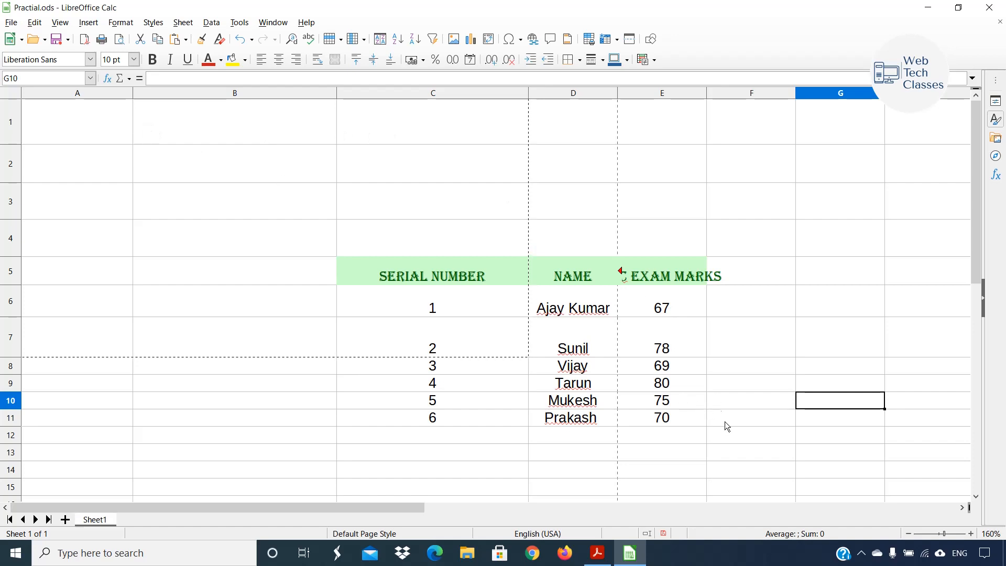
{"action": "left_click", "coordinate": [438, 296]}
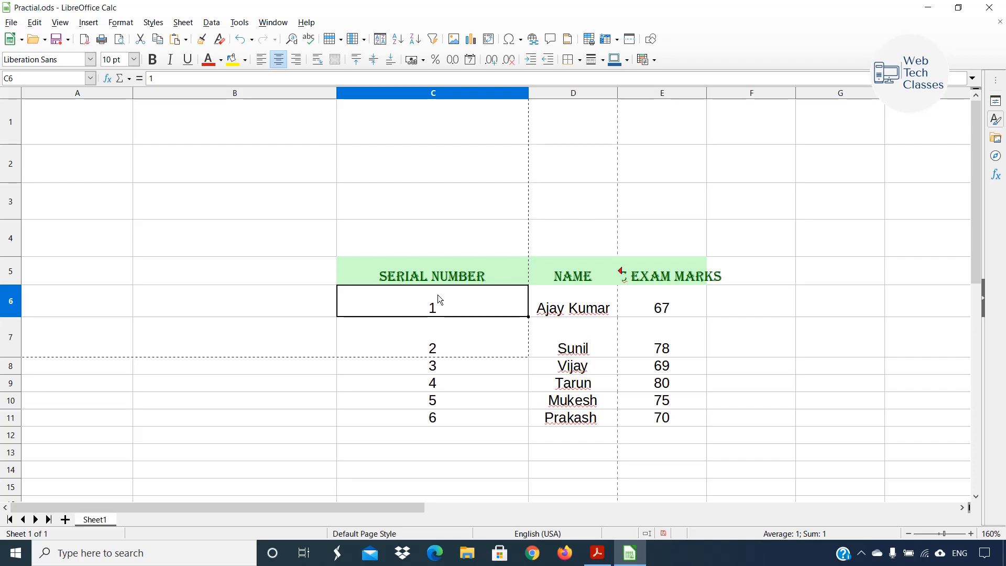
Step: Undo the paste and the cut of the student marks table
{"action": "key", "text": "ctrl+z"}
{"action": "key", "text": "ctrl+z"}
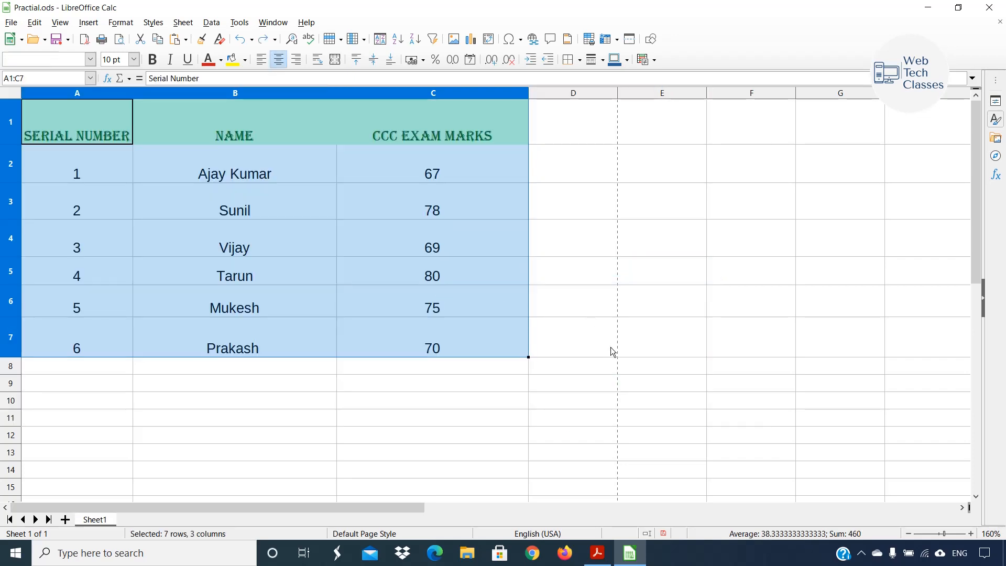
{"action": "left_click", "coordinate": [611, 347]}
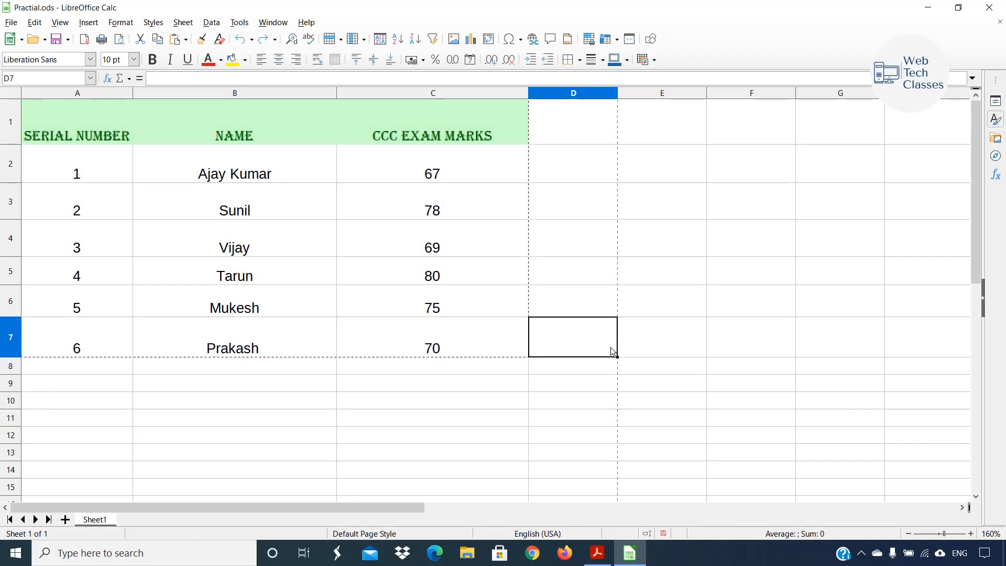
{"action": "left_click", "coordinate": [409, 402]}
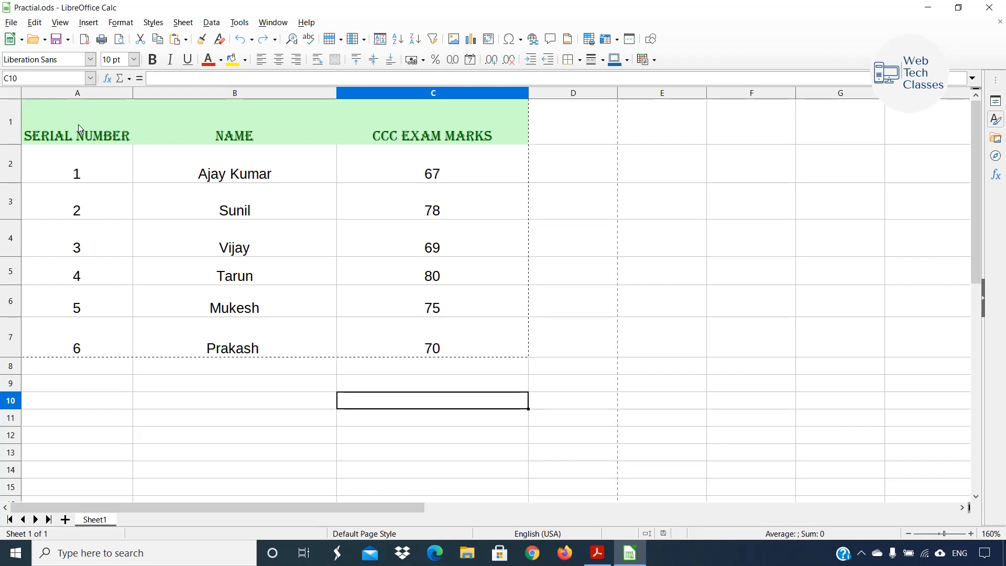
Step: Copy the student marks table in A1:C7 and choose A11 as the destination cell
{"action": "left_click_drag", "start_coordinate": [77, 124], "coordinate": [413, 332]}
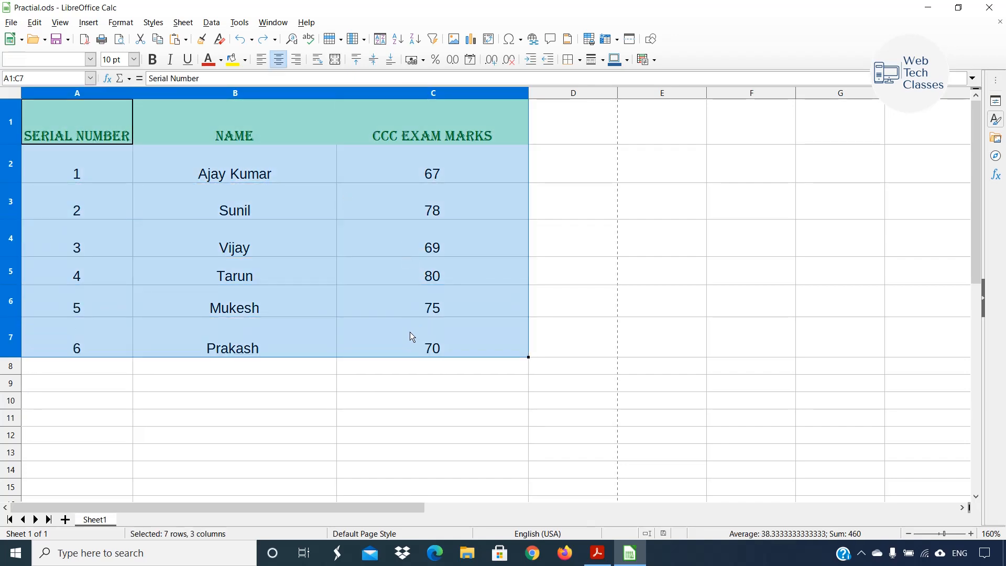
{"action": "key", "text": "ctrl+c"}
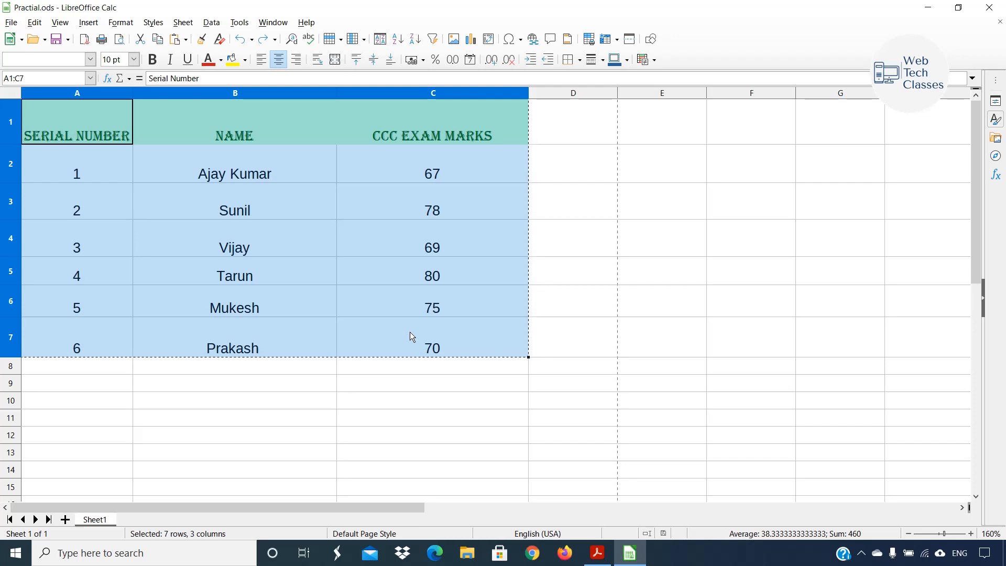
{"action": "left_click", "coordinate": [64, 417]}
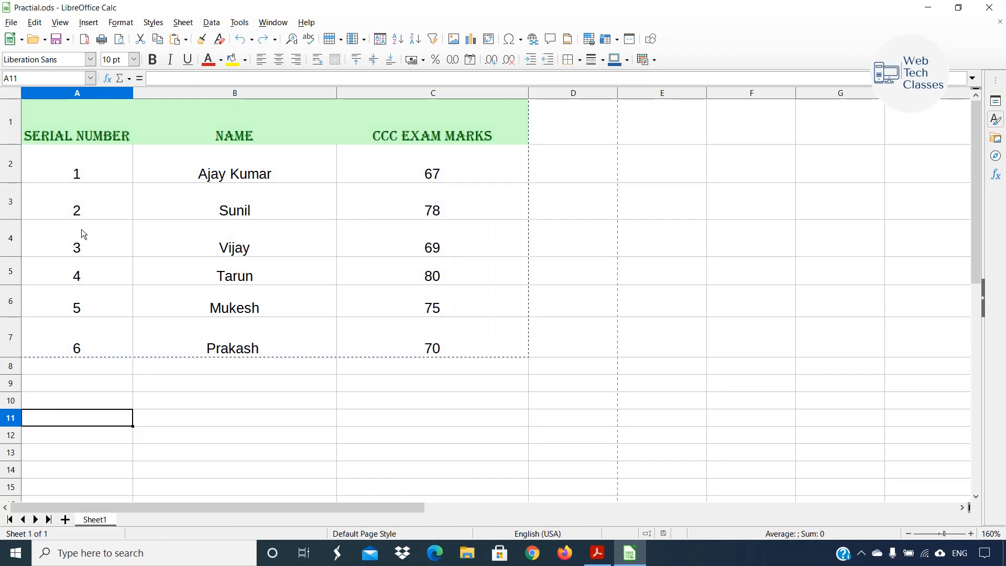
Step: Paste only the text of the copied table at A11 with Paste Special, and undo the paste
{"action": "right_click", "coordinate": [113, 426]}
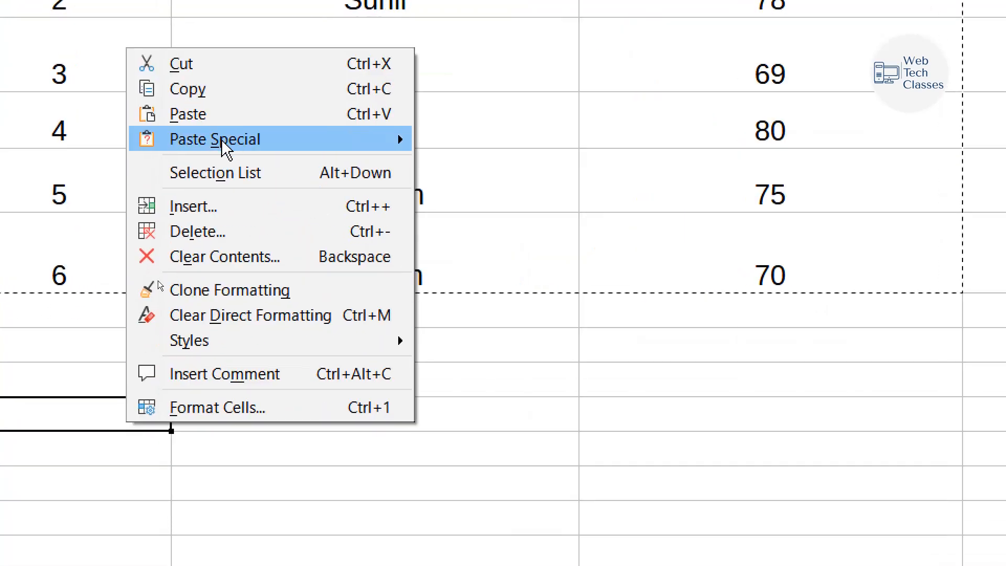
{"action": "mouse_move", "coordinate": [222, 143]}
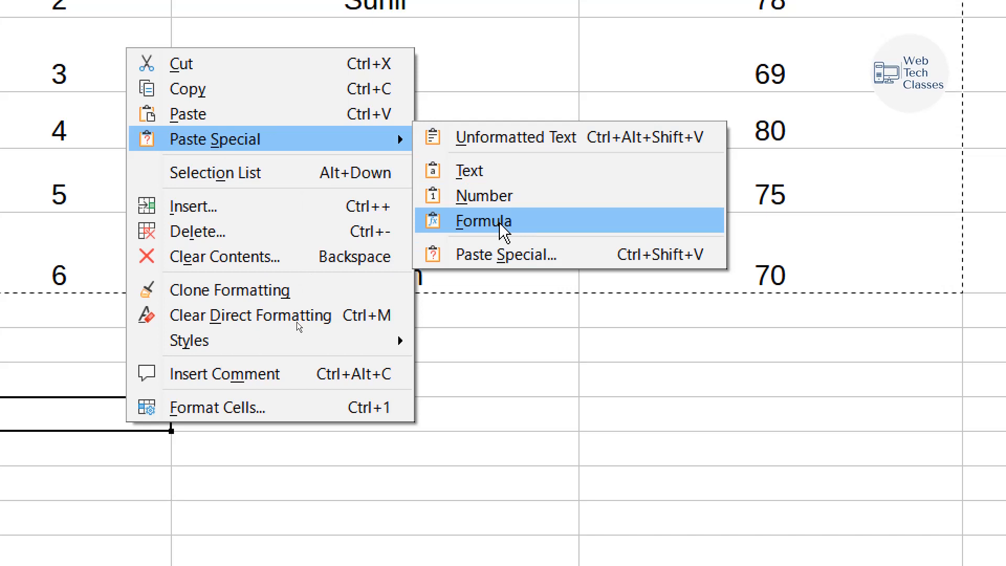
{"action": "left_click", "coordinate": [526, 172]}
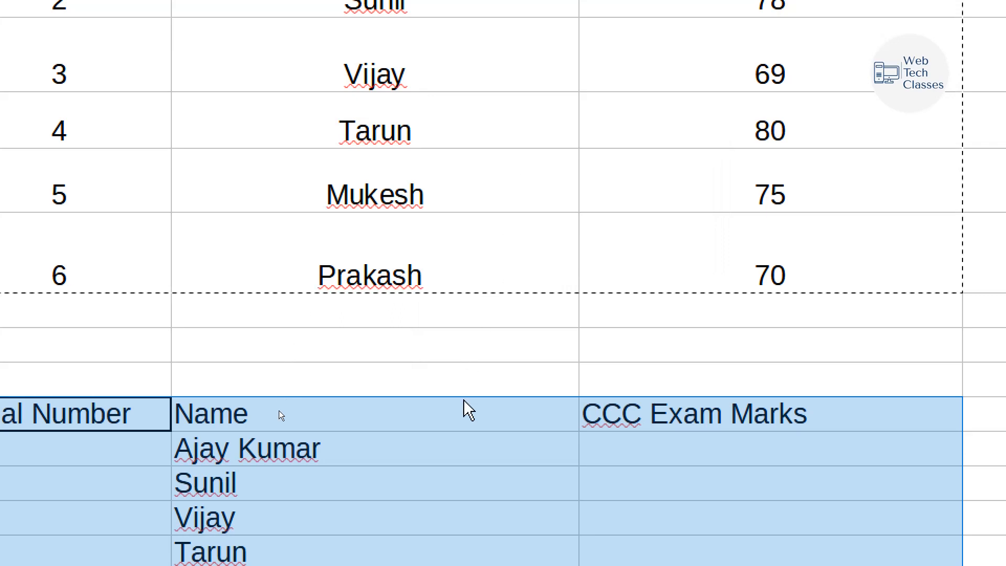
{"action": "scroll", "coordinate": [496, 343], "scroll_direction": "down", "scroll_amount": 1}
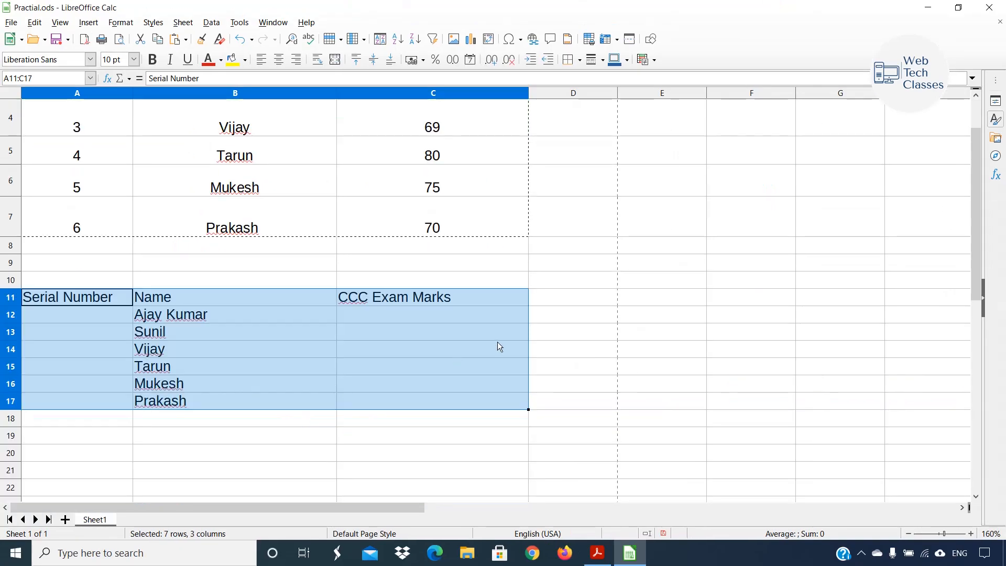
{"action": "left_click", "coordinate": [551, 314]}
{"action": "scroll", "coordinate": [341, 340], "scroll_direction": "up", "scroll_amount": 1}
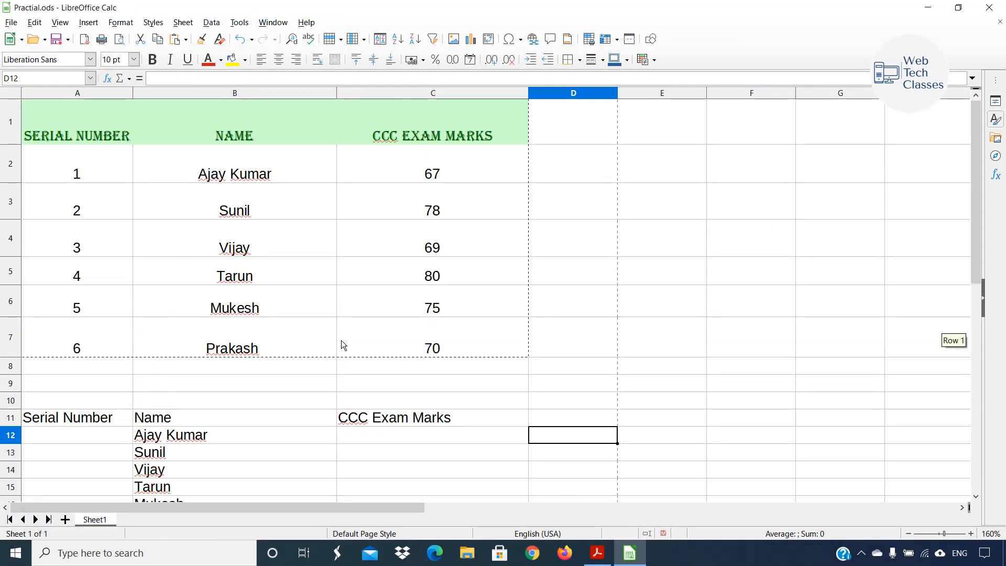
{"action": "scroll", "coordinate": [341, 341], "scroll_direction": "down", "scroll_amount": 1}
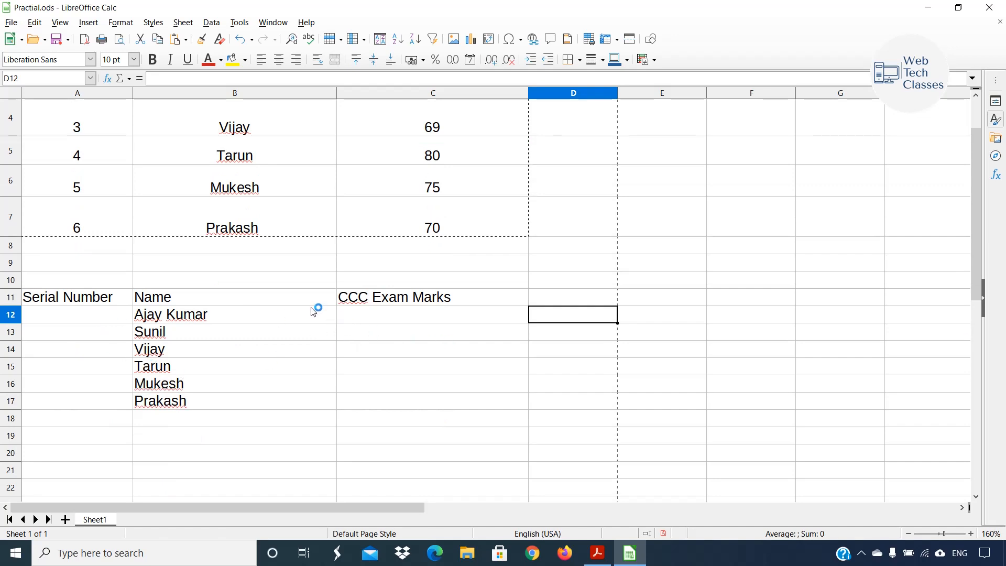
{"action": "key", "text": "ctrl+z"}
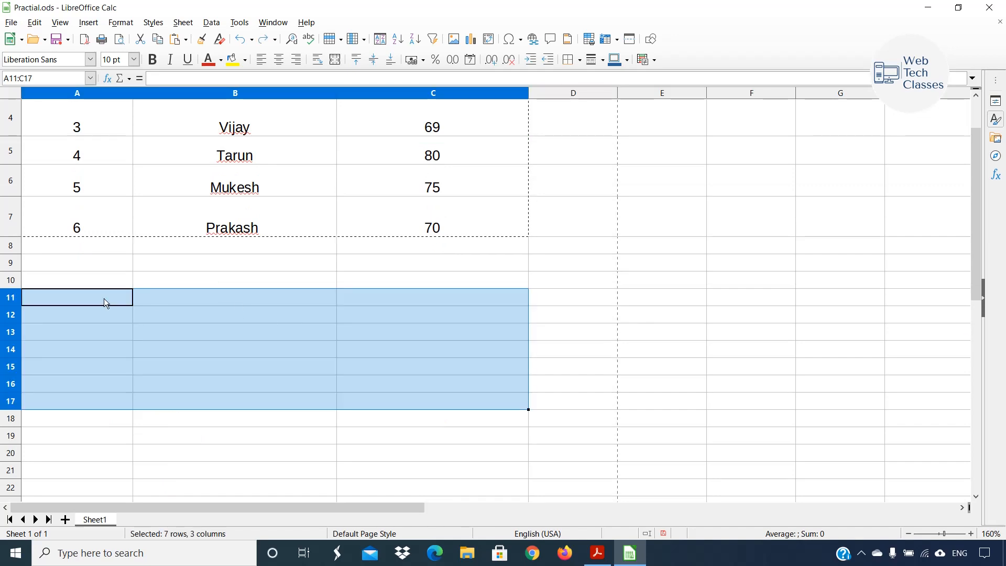
Step: Paste only the numbers of the copied table at A11 with Paste Special, and undo the paste
{"action": "right_click", "coordinate": [104, 299]}
{"action": "mouse_move", "coordinate": [193, 346]}
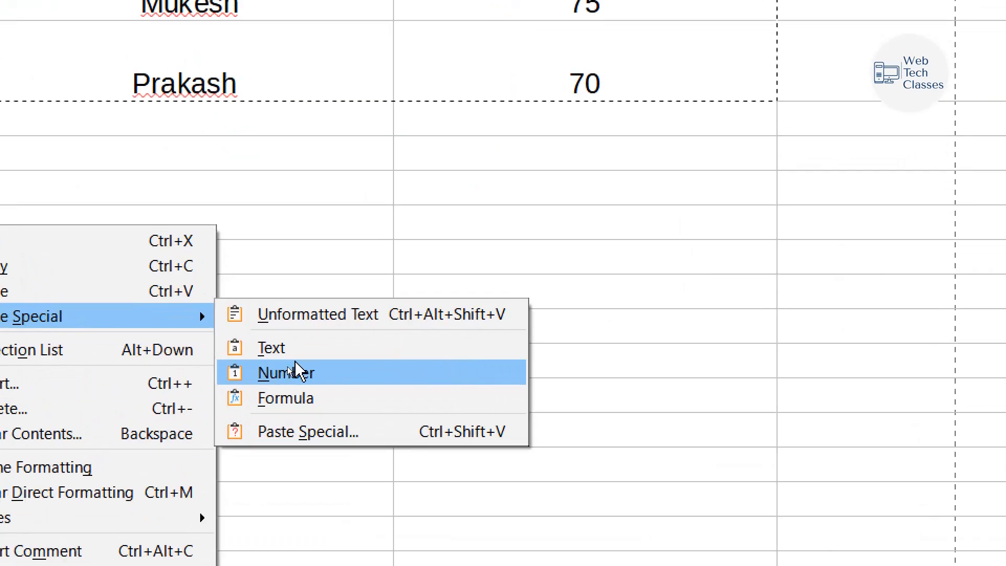
{"action": "left_click", "coordinate": [298, 374]}
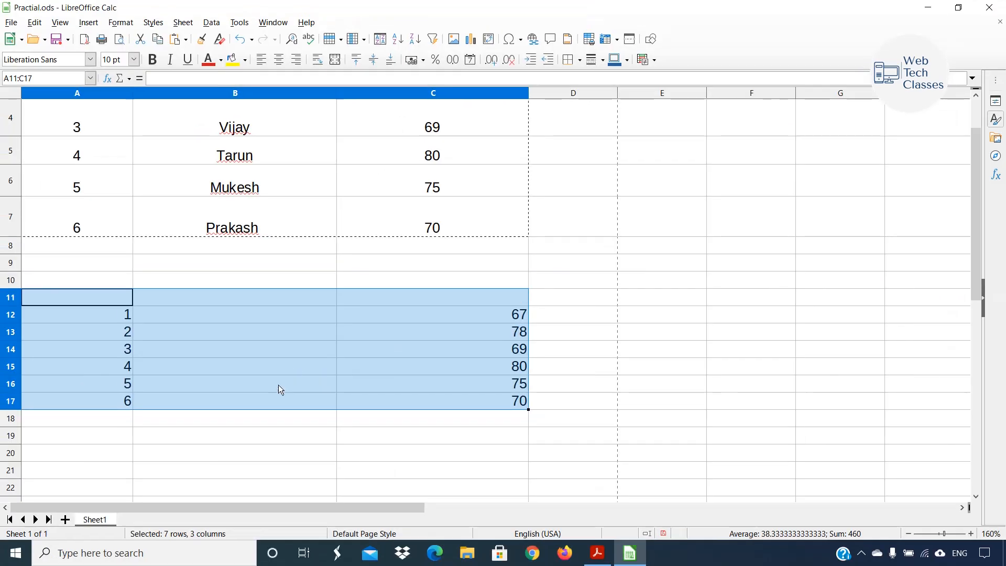
{"action": "left_click", "coordinate": [264, 417]}
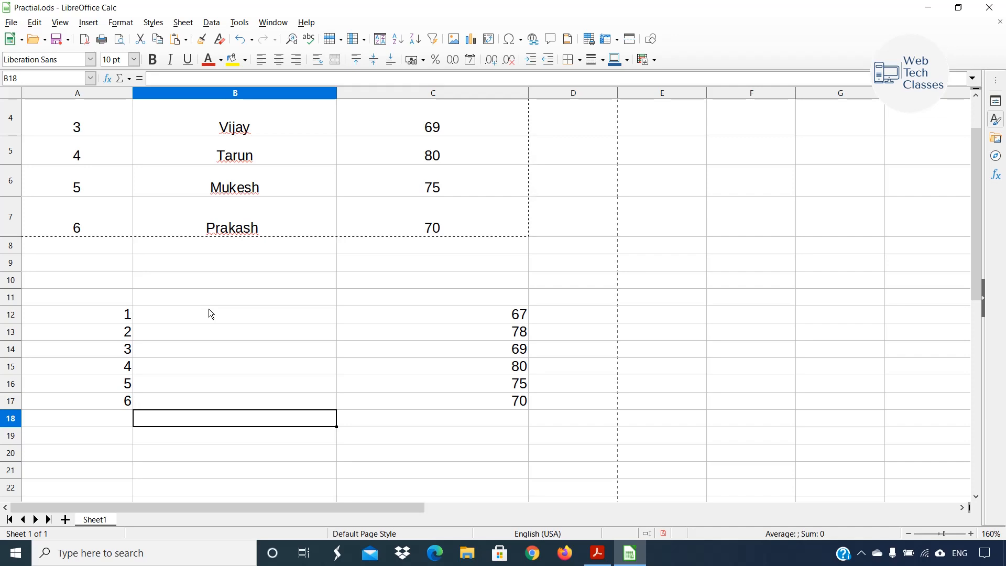
{"action": "key", "text": "ctrl+z"}
Step: Try to paste only the formulas of the copied table at A11 with Paste Special
{"action": "left_click", "coordinate": [115, 313]}
{"action": "left_click", "coordinate": [99, 300]}
{"action": "right_click", "coordinate": [101, 301]}
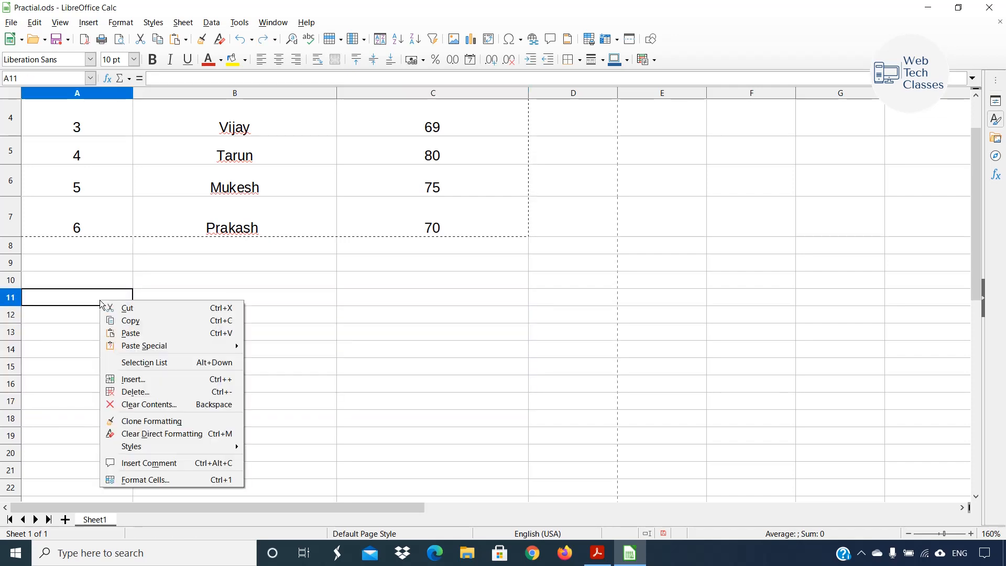
{"action": "mouse_move", "coordinate": [159, 347]}
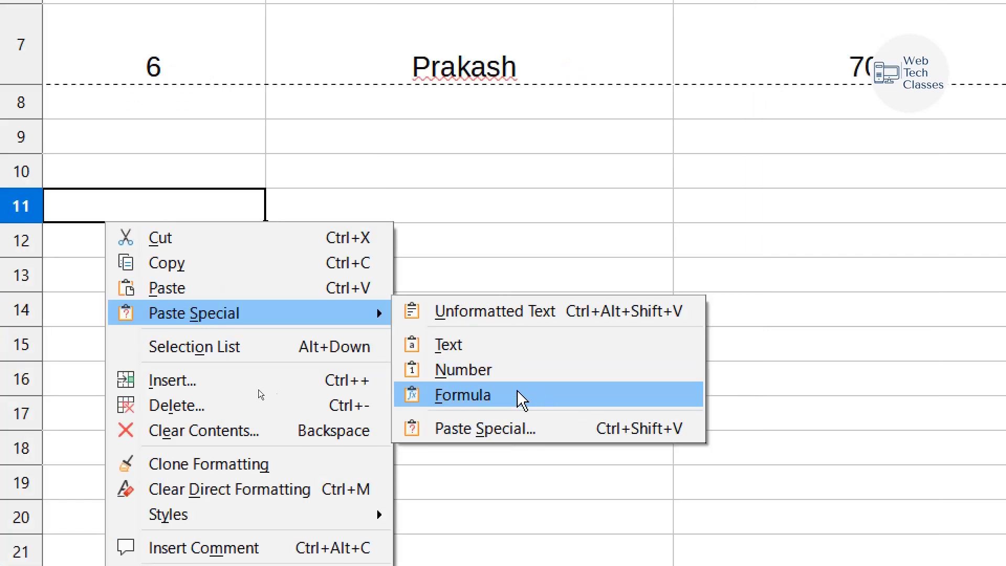
{"action": "left_click", "coordinate": [554, 394]}
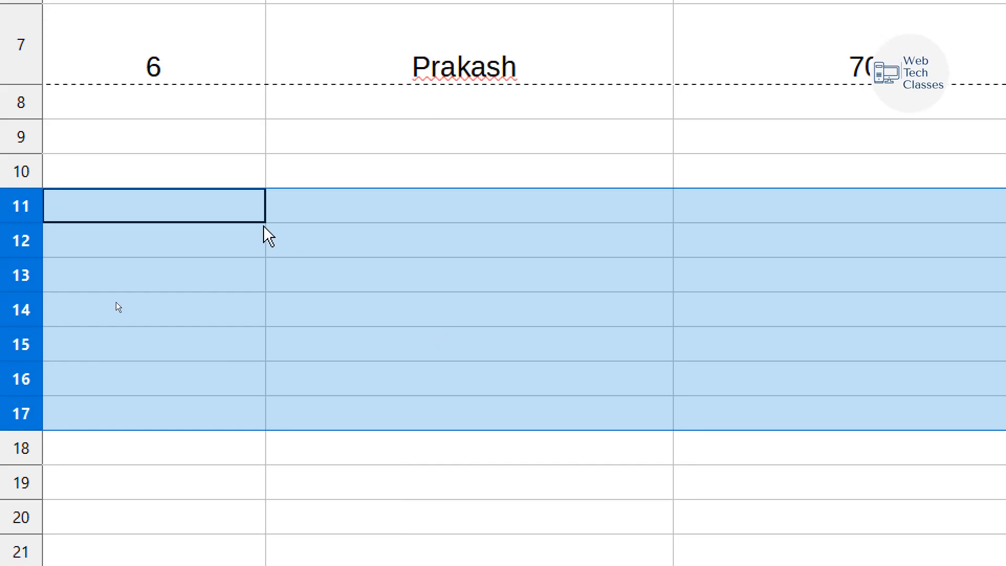
Step: Paste only the values of the copied table at A11 through the Paste Special dialog, compare it with the original, and undo the paste
{"action": "left_click", "coordinate": [192, 183]}
{"action": "right_click", "coordinate": [190, 206]}
{"action": "mouse_move", "coordinate": [314, 298]}
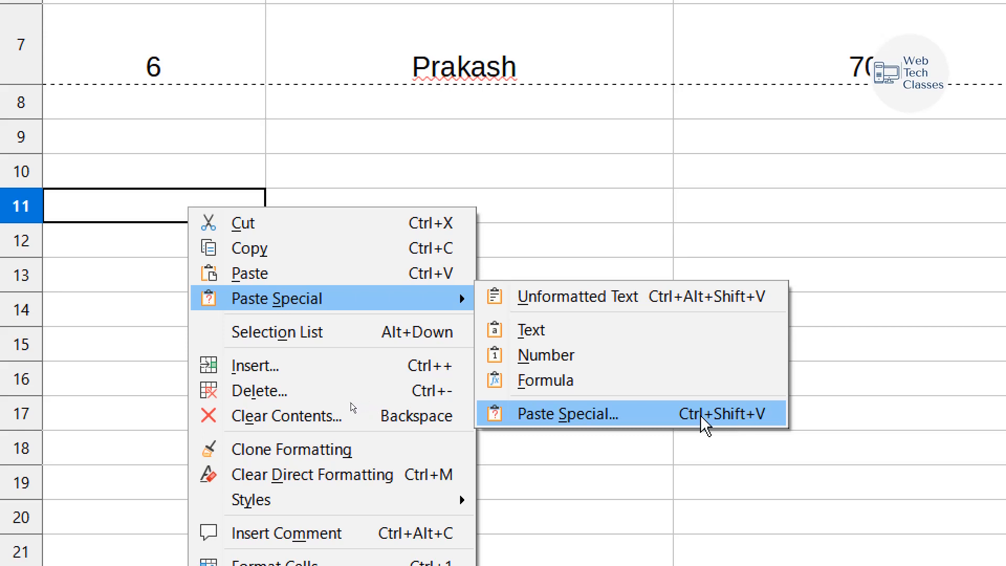
{"action": "left_click", "coordinate": [730, 422]}
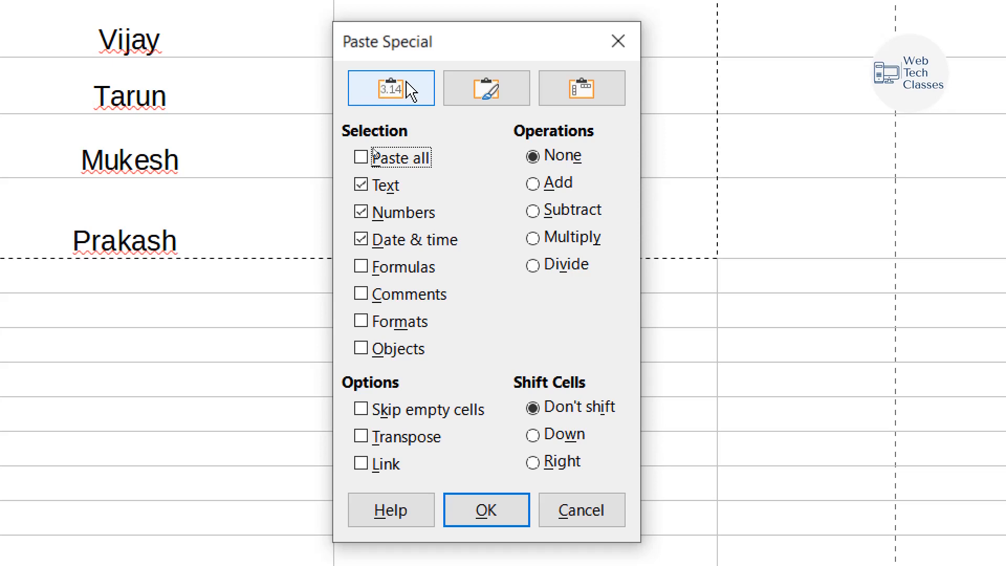
{"action": "left_click", "coordinate": [411, 90]}
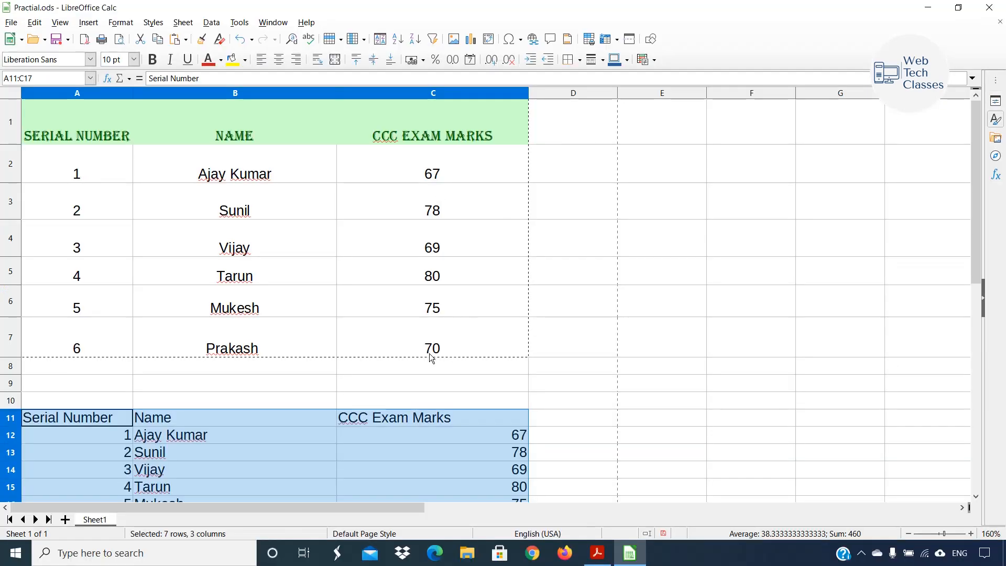
{"action": "left_click", "coordinate": [445, 235]}
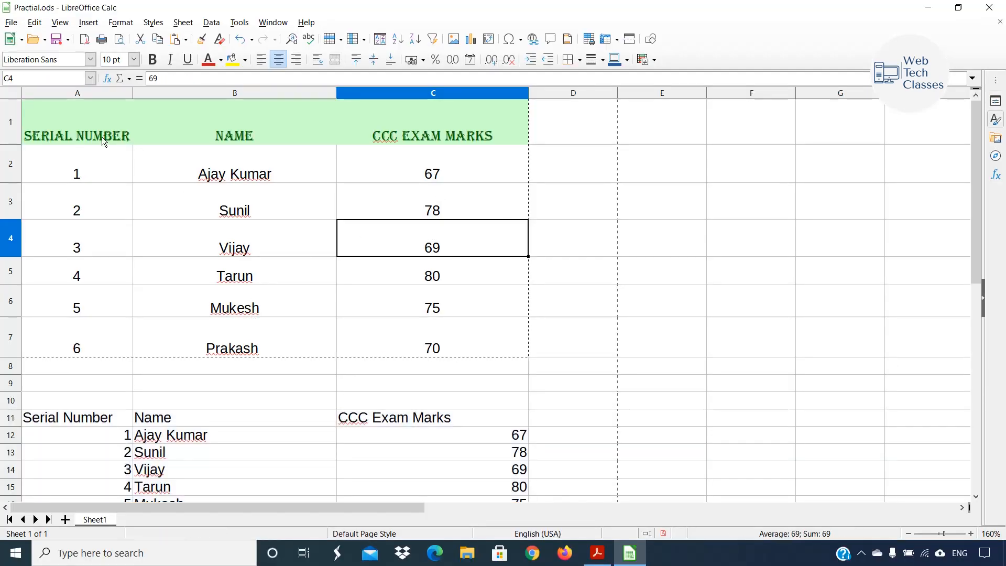
{"action": "left_click_drag", "start_coordinate": [79, 129], "coordinate": [432, 125]}
{"action": "left_click", "coordinate": [662, 237]}
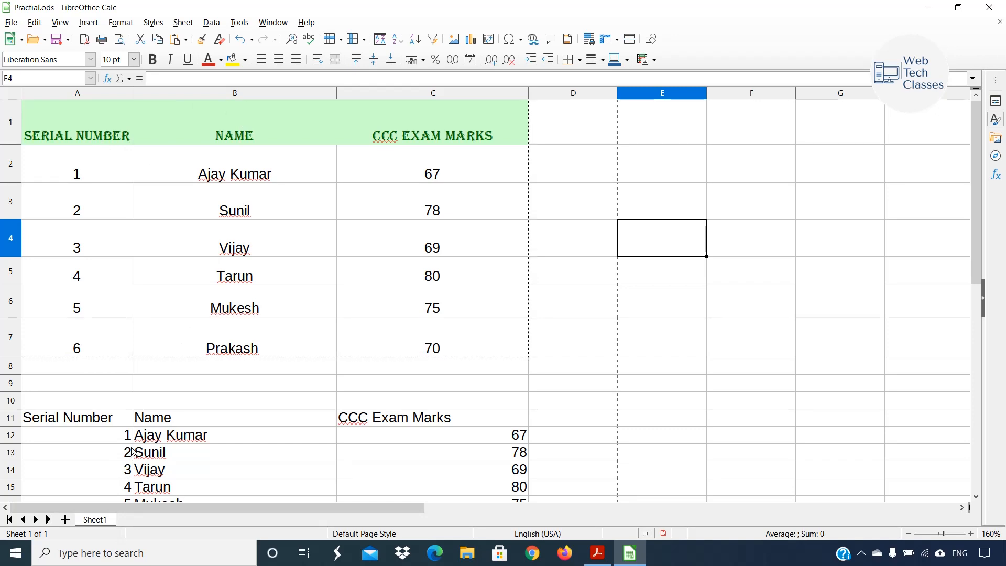
{"action": "key", "text": "ctrl+z"}
Step: Paste the copied table's values together with their formats at A11 using Paste Special, and undo the paste
{"action": "key", "text": "ctrl+shift+v"}
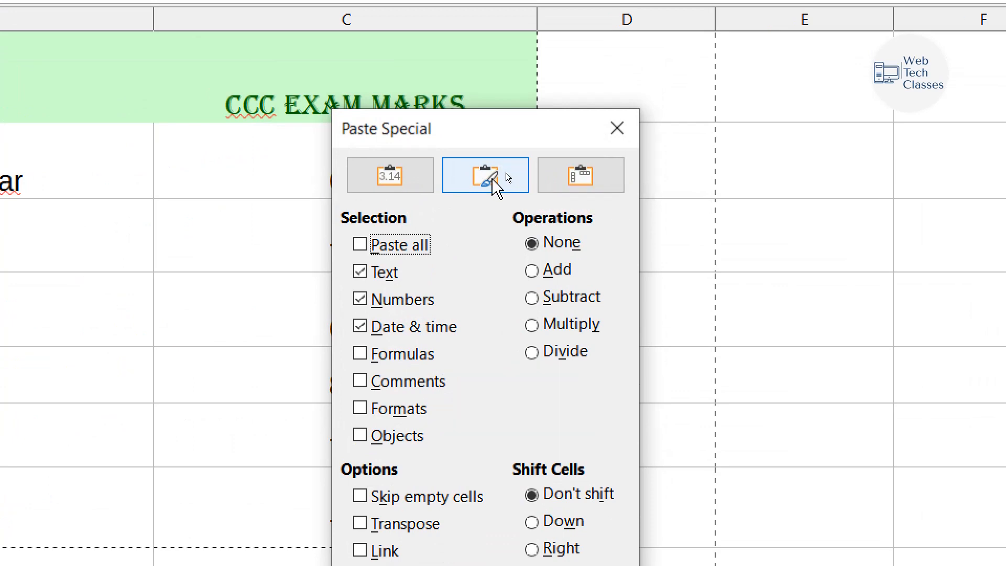
{"action": "left_click", "coordinate": [495, 181]}
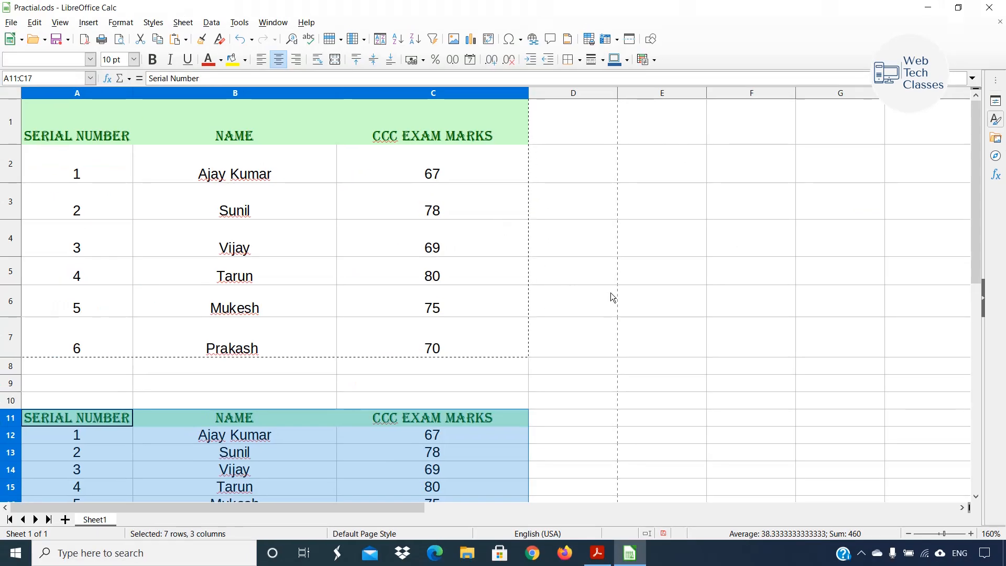
{"action": "left_click", "coordinate": [636, 321]}
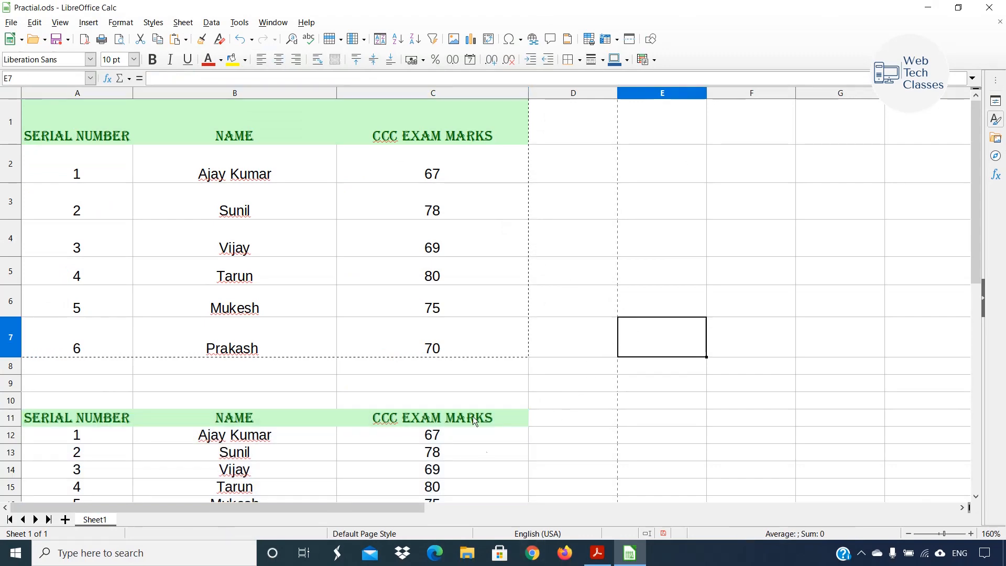
{"action": "left_click", "coordinate": [259, 131]}
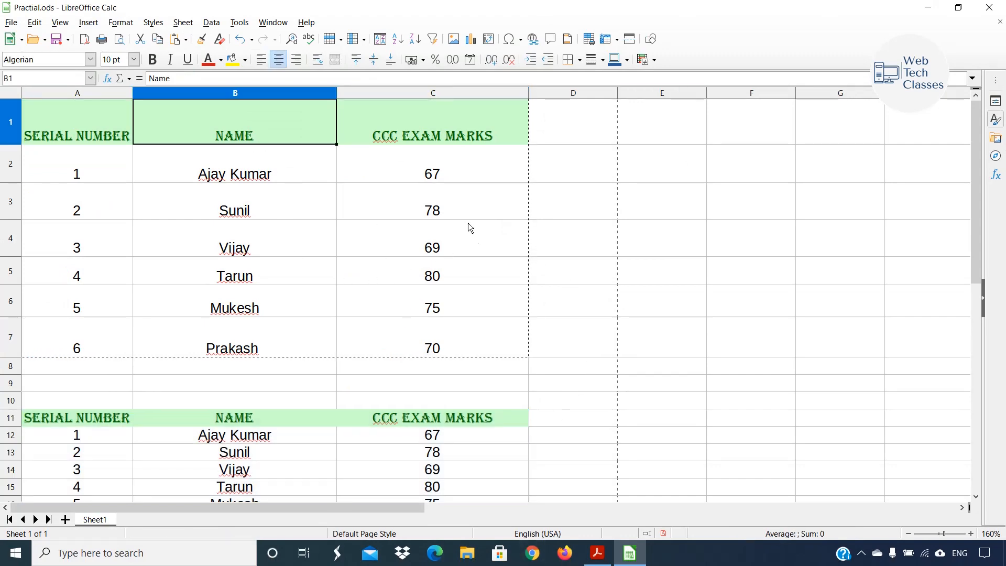
{"action": "scroll", "coordinate": [469, 231], "scroll_direction": "down", "scroll_amount": 2}
{"action": "scroll", "coordinate": [472, 256], "scroll_direction": "up", "scroll_amount": 2}
{"action": "left_click_drag", "start_coordinate": [71, 423], "coordinate": [440, 407]}
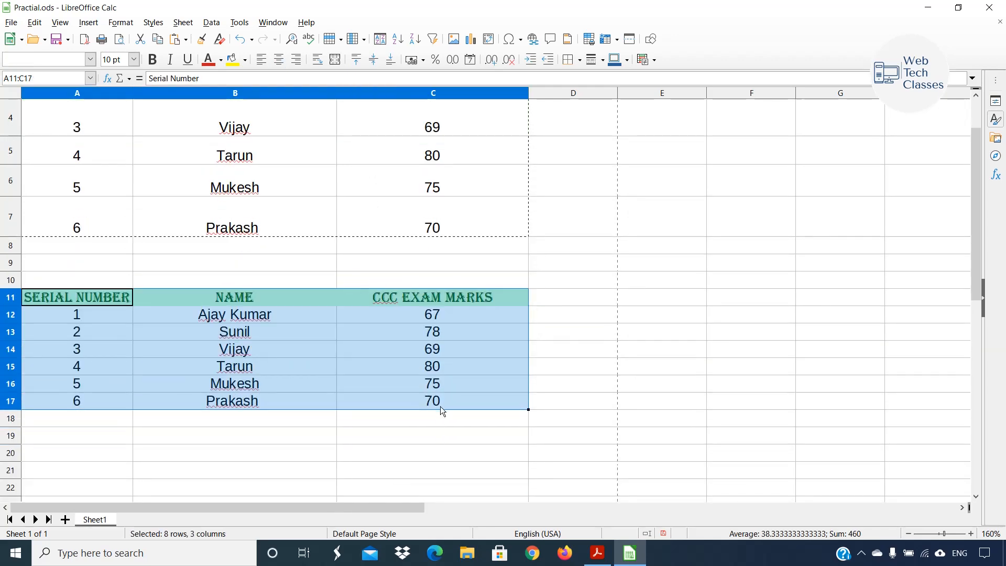
{"action": "left_click", "coordinate": [667, 278]}
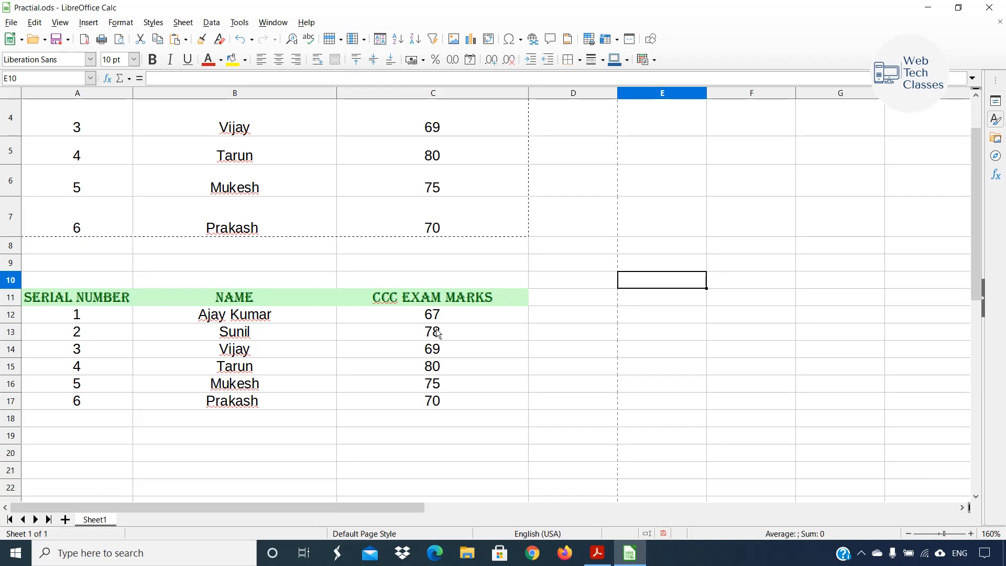
{"action": "key", "text": "ctrl+z"}
Step: Paste the copied table transposed at A11 using the Paste Special dialog
{"action": "key", "text": "ctrl+shift+v"}
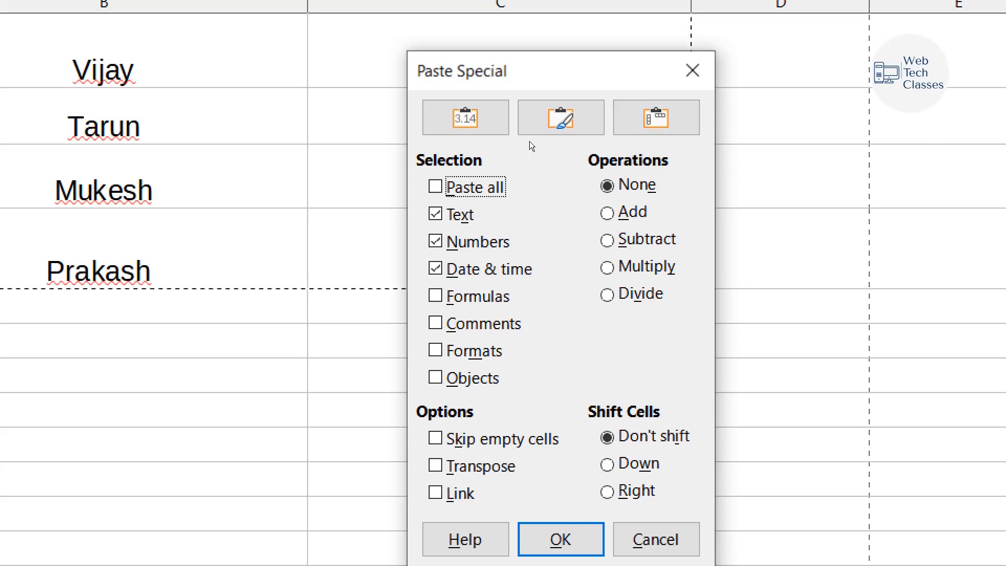
{"action": "left_click", "coordinate": [675, 118]}
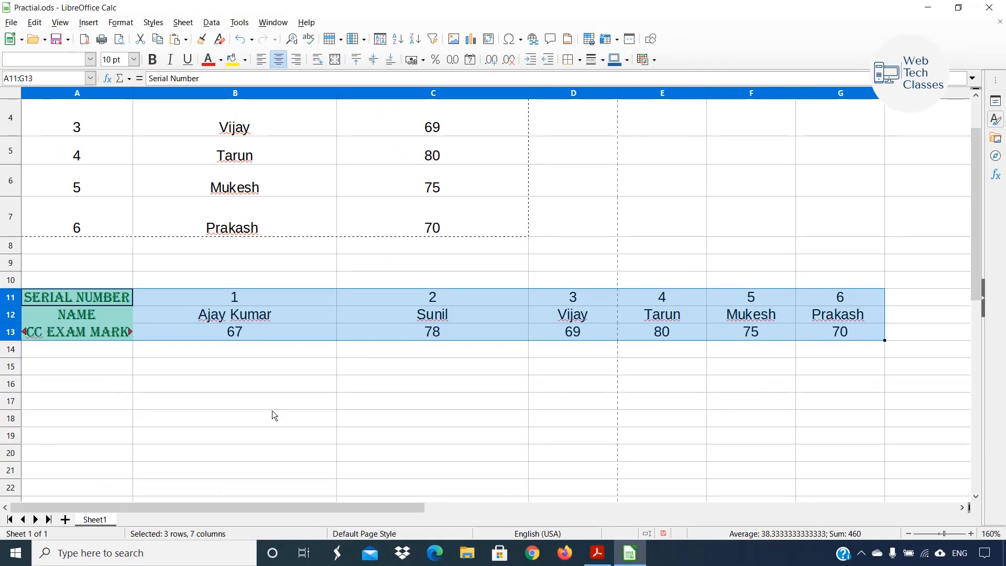
Step: Compare the three column headings of the original table with the row headings in the transposed copy at A11:A13
{"action": "left_click", "coordinate": [272, 413]}
{"action": "scroll", "coordinate": [272, 414], "scroll_direction": "up", "scroll_amount": 1}
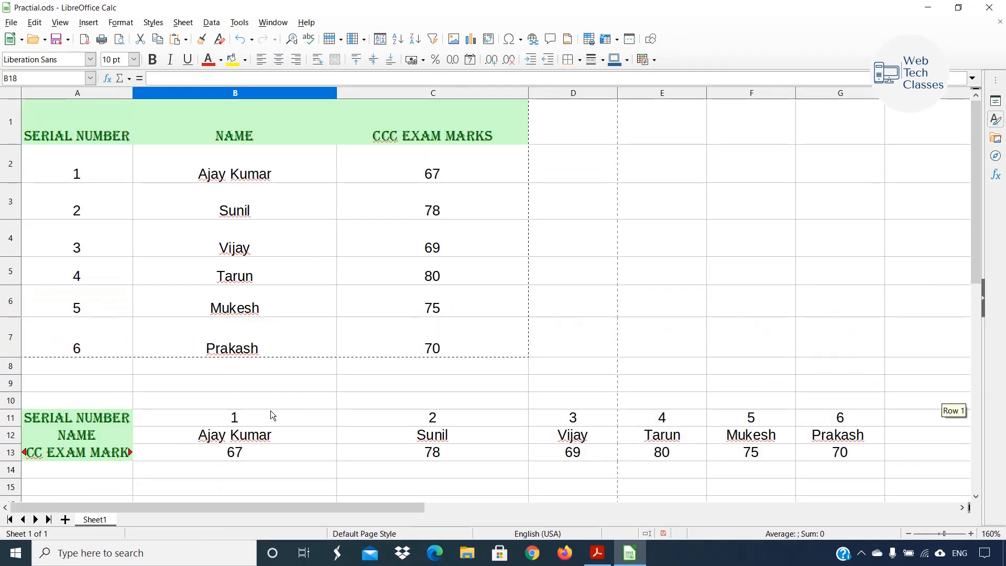
{"action": "left_click_drag", "start_coordinate": [100, 126], "coordinate": [102, 162]}
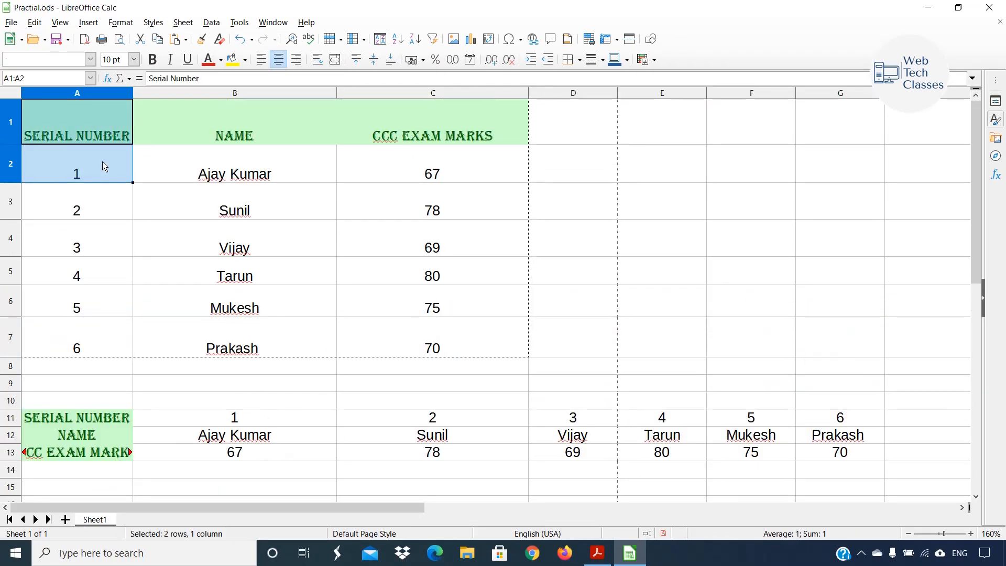
{"action": "left_click", "coordinate": [106, 137]}
{"action": "left_click", "coordinate": [280, 127]}
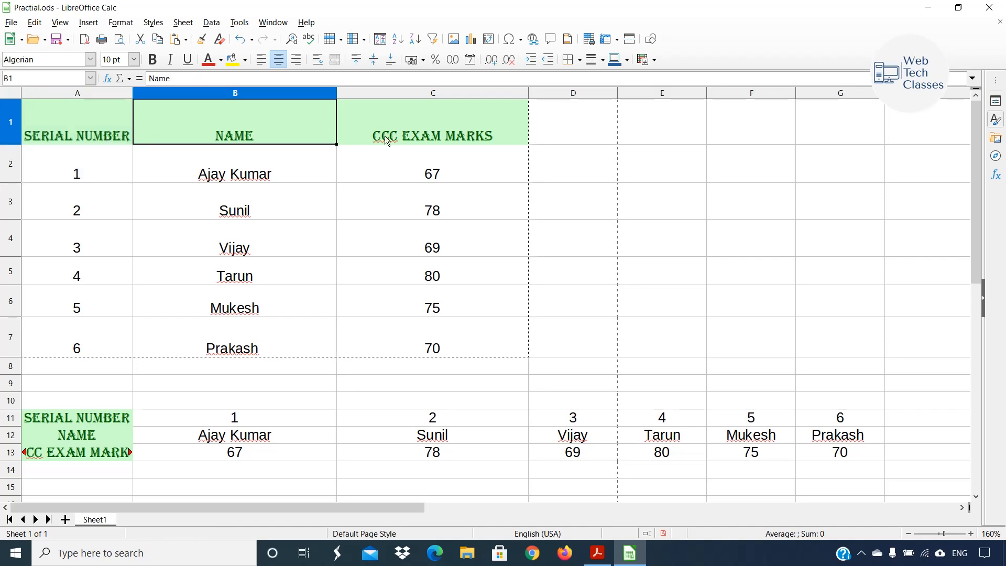
{"action": "left_click", "coordinate": [386, 139]}
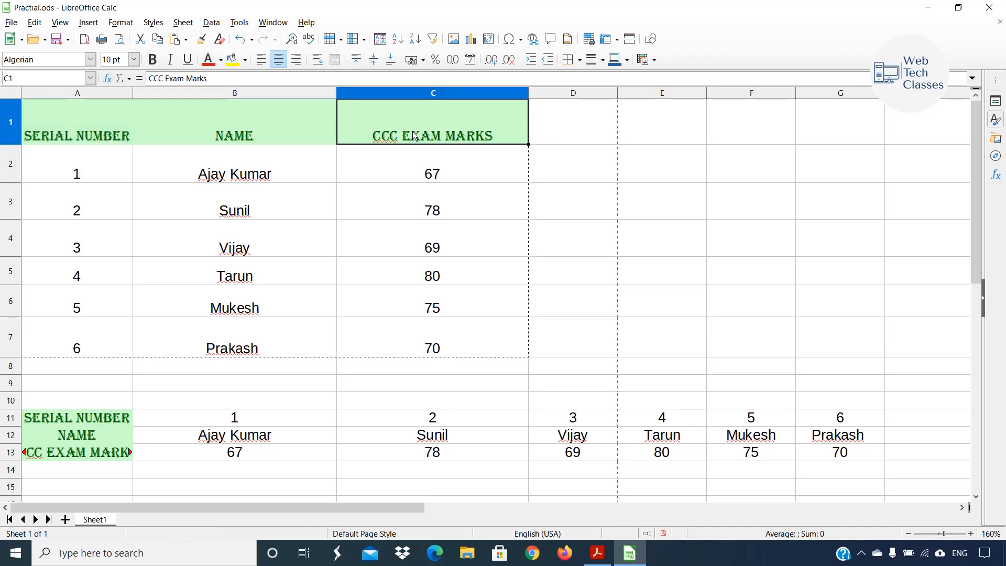
{"action": "left_click", "coordinate": [54, 418]}
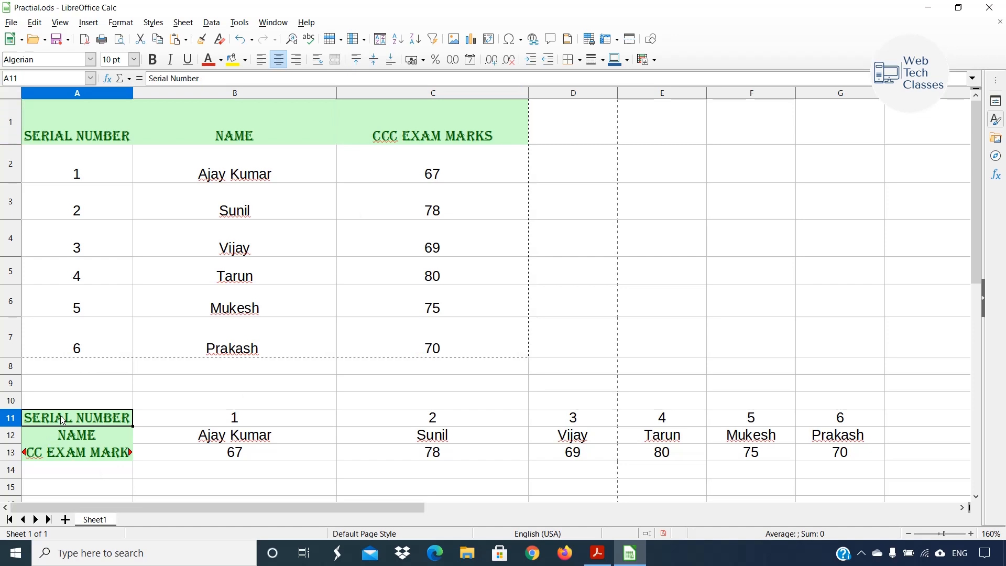
{"action": "left_click", "coordinate": [79, 439]}
{"action": "left_click", "coordinate": [88, 452]}
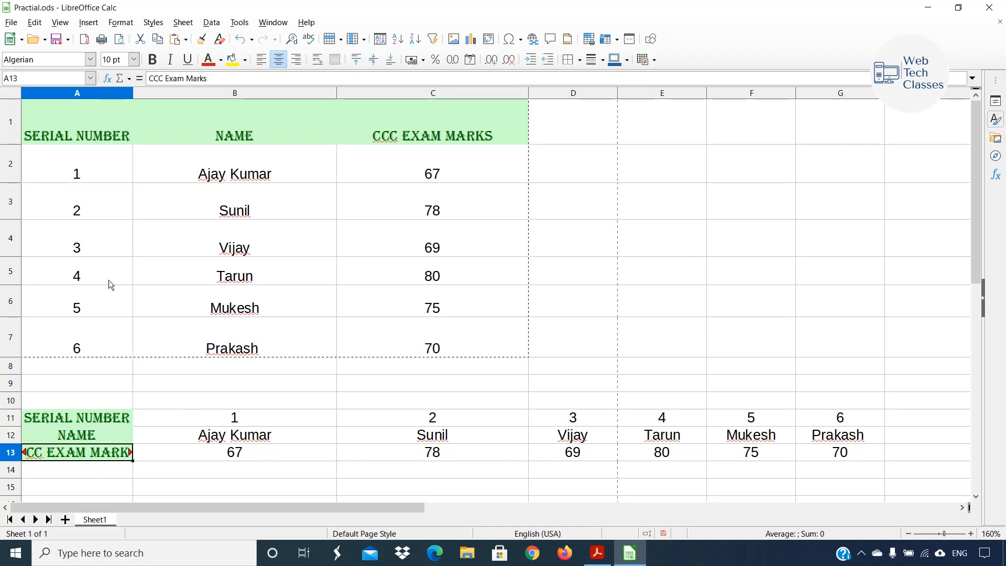
Step: Compare the original student rows, starting with row 2, with the matching columns of the transposed table, starting with B11:B13
{"action": "left_click", "coordinate": [10, 164]}
{"action": "left_click", "coordinate": [10, 202]}
{"action": "left_click", "coordinate": [10, 238]}
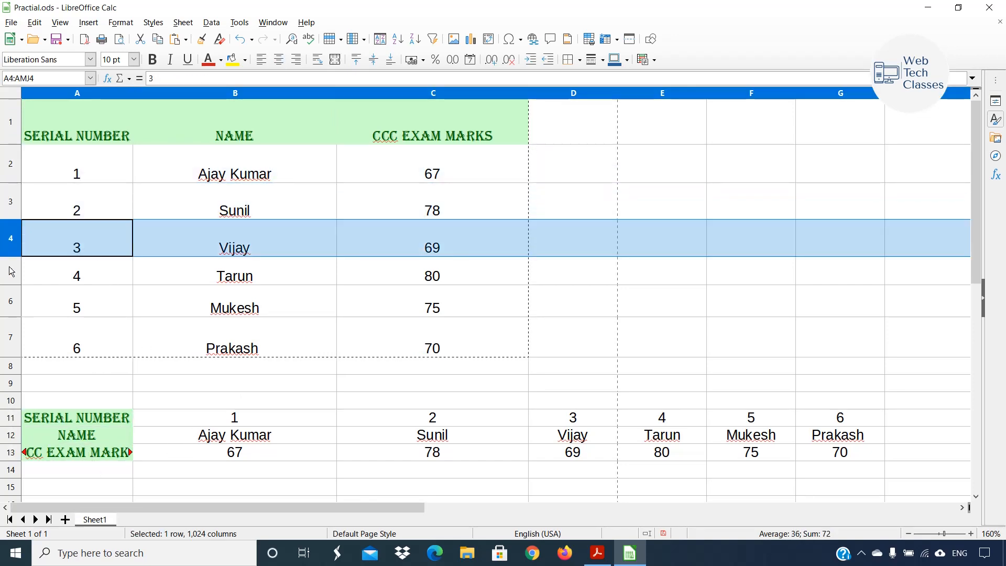
{"action": "left_click", "coordinate": [11, 271]}
{"action": "left_click", "coordinate": [234, 418]}
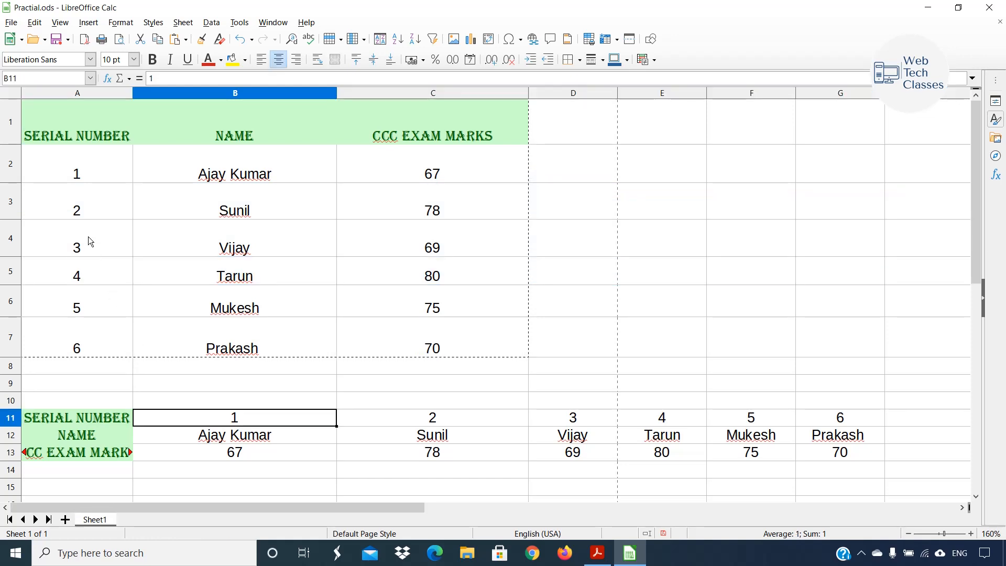
{"action": "left_click_drag", "start_coordinate": [72, 173], "coordinate": [388, 171]}
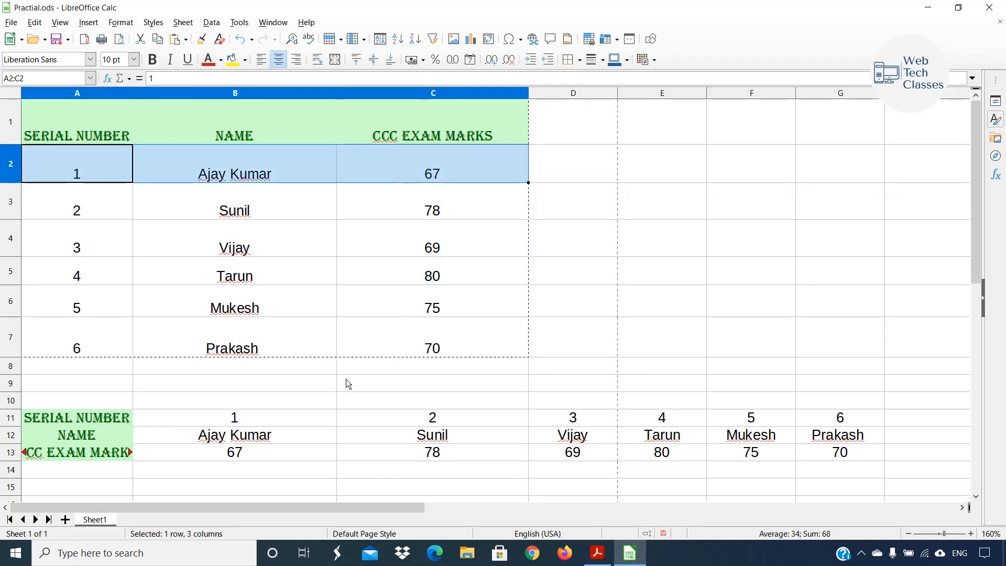
{"action": "left_click_drag", "start_coordinate": [275, 413], "coordinate": [277, 445]}
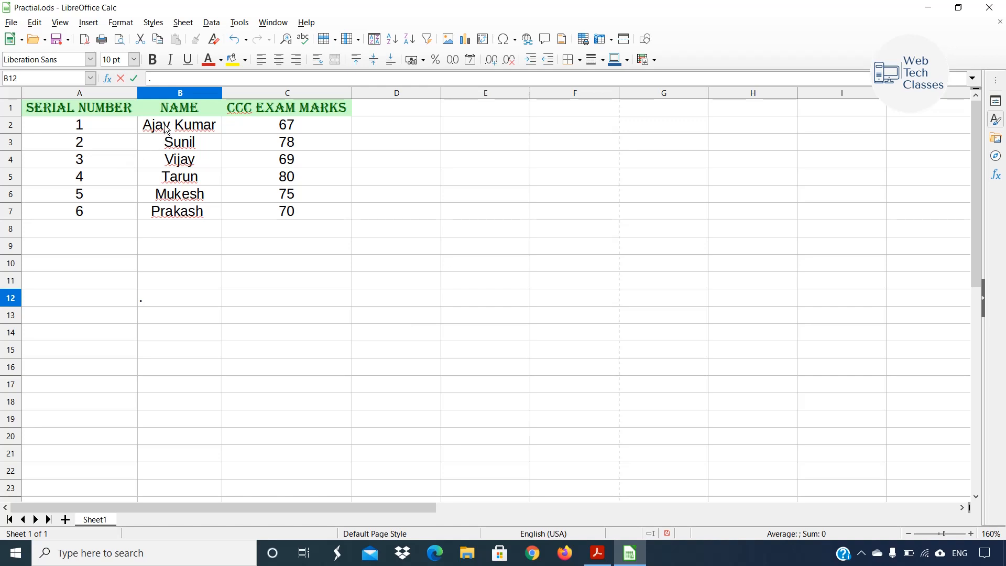
Step: Extend the heading in cell B1 to "Name of the Student"
{"action": "left_click", "coordinate": [175, 112]}
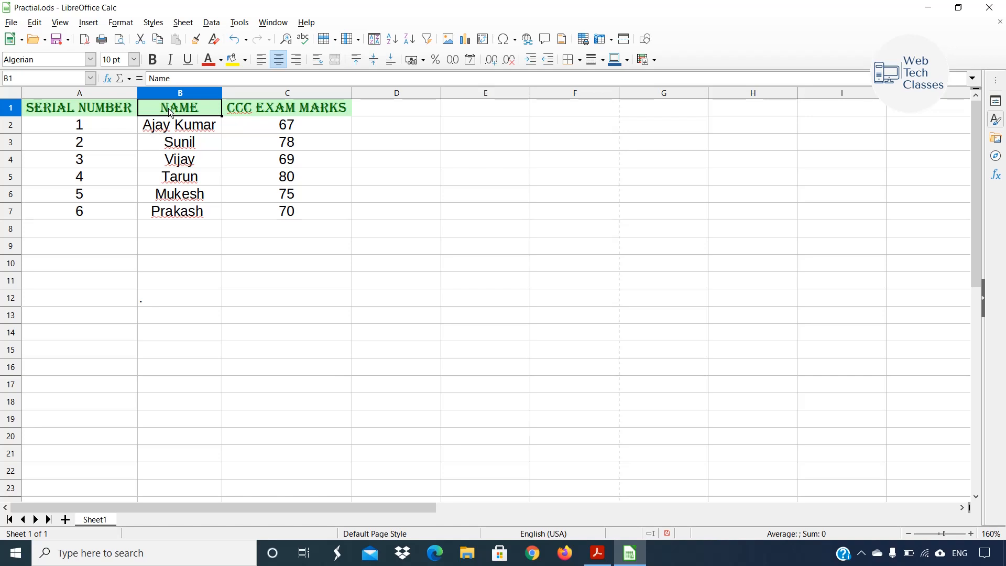
{"action": "left_click_drag", "start_coordinate": [178, 128], "coordinate": [182, 216]}
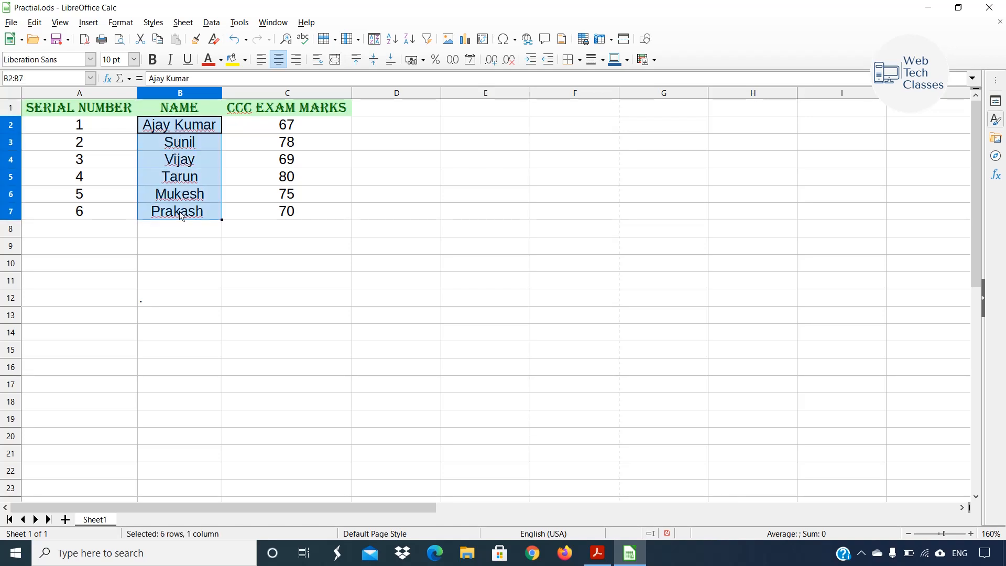
{"action": "left_click", "coordinate": [198, 111]}
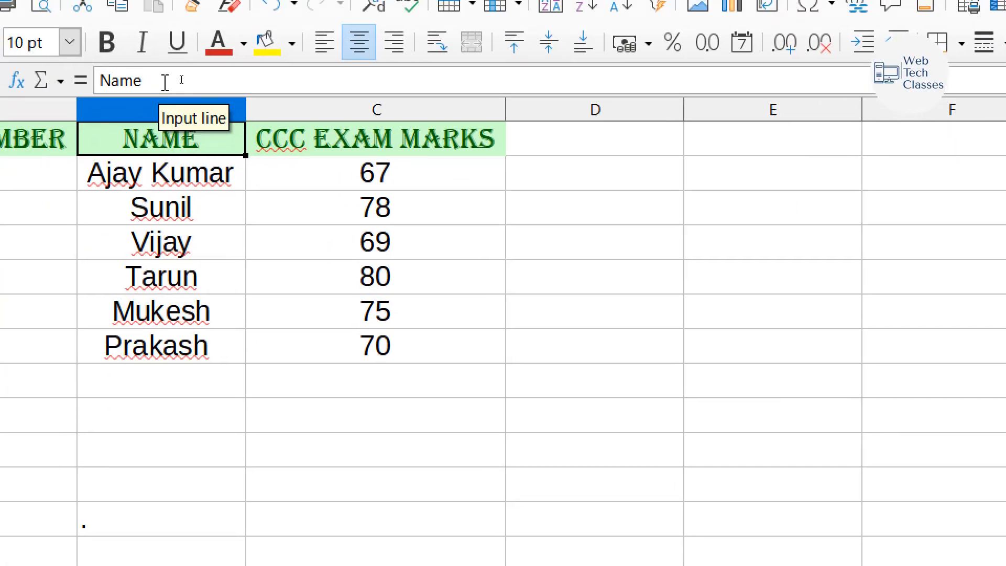
{"action": "left_click", "coordinate": [165, 82]}
{"action": "type", "text": "of th"}
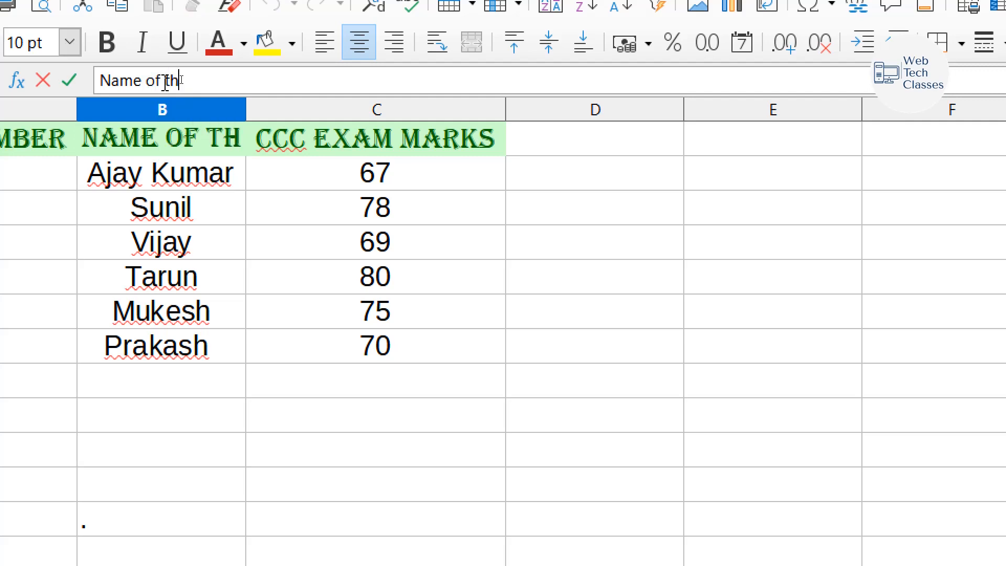
{"action": "type", "text": "e "}
{"action": "type", "text": "Student"}
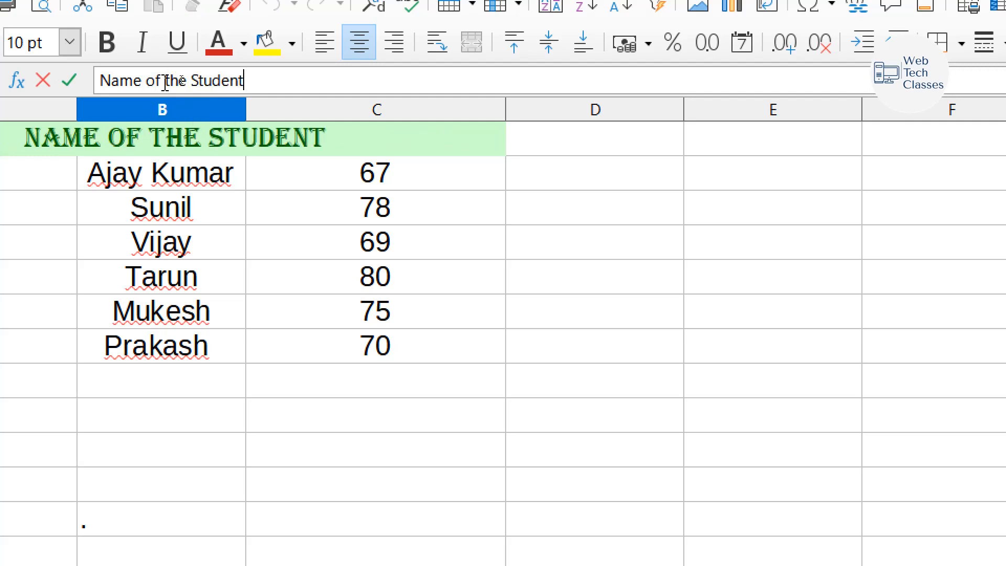
{"action": "key", "text": "Return"}
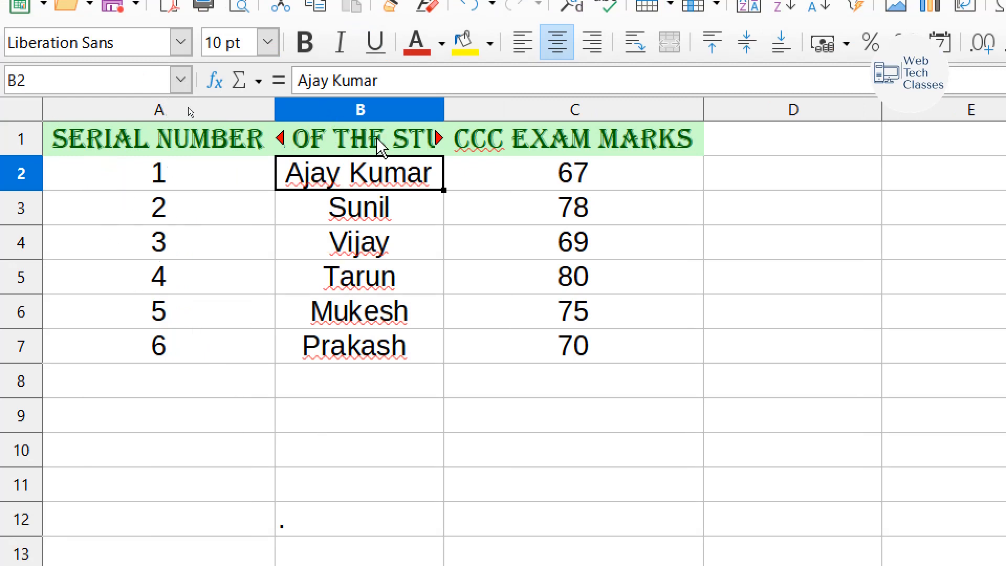
Step: Widen column B until its full heading fits and increase the height of row 2
{"action": "left_click", "coordinate": [330, 151]}
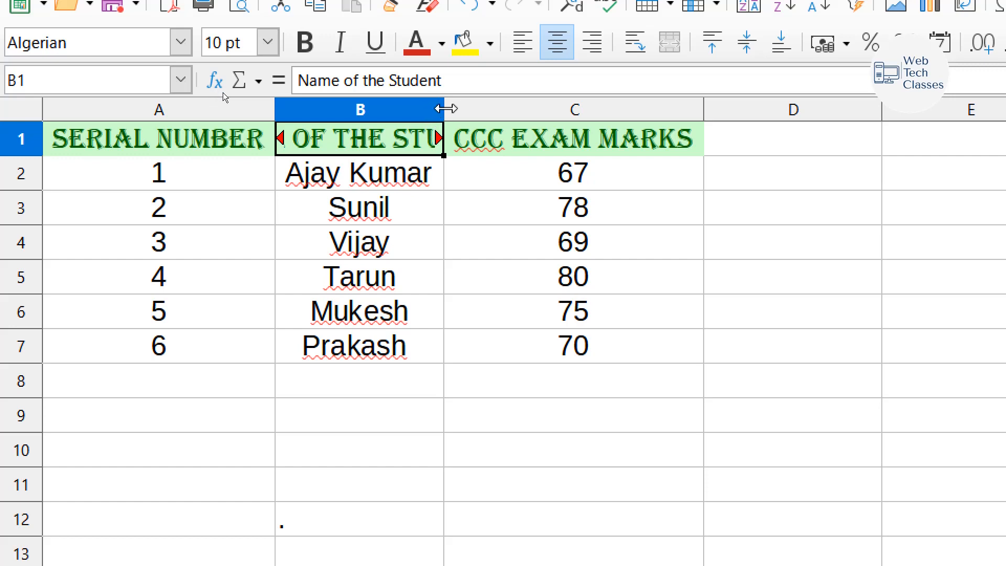
{"action": "left_click_drag", "start_coordinate": [446, 109], "coordinate": [610, 108]}
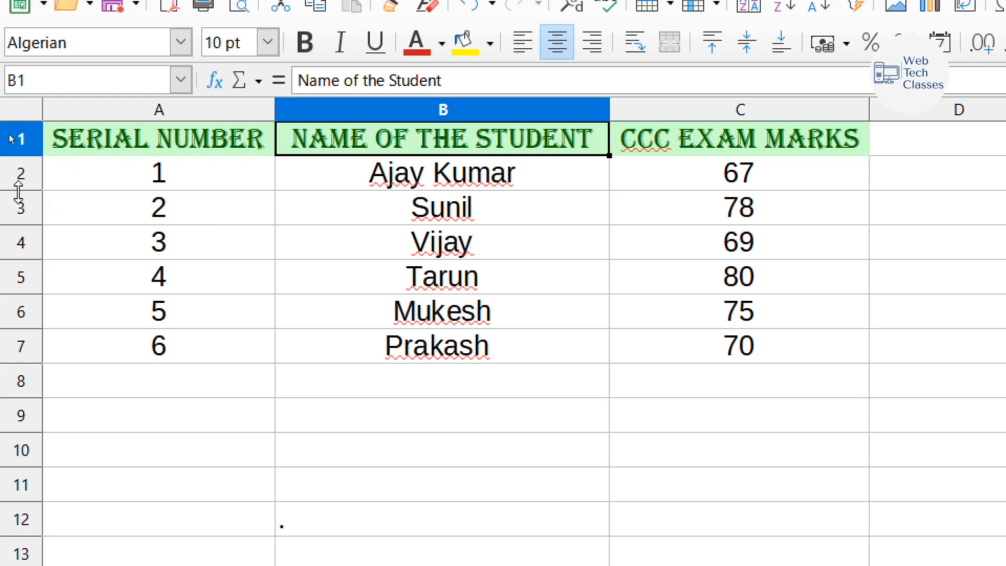
{"action": "left_click_drag", "start_coordinate": [18, 192], "coordinate": [24, 214]}
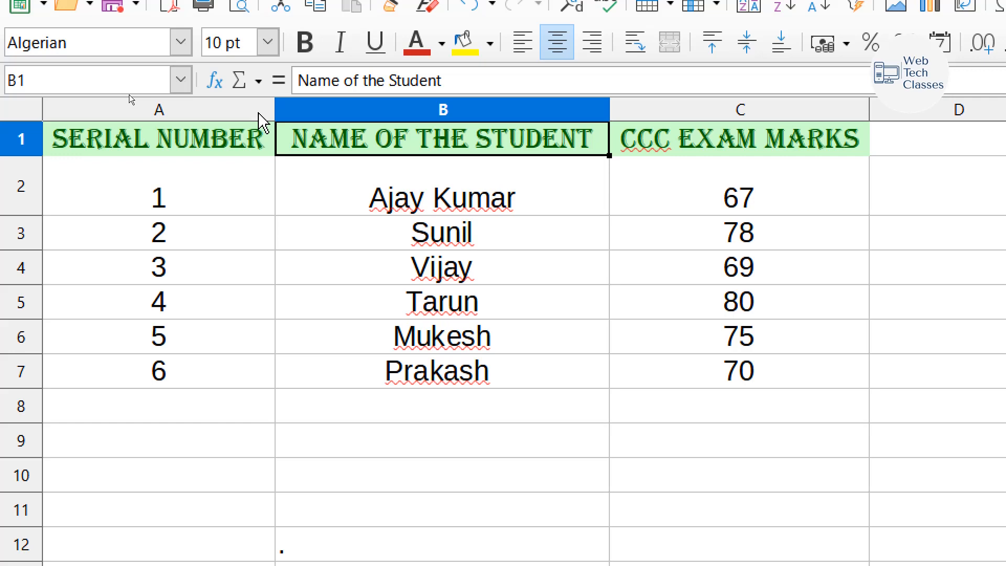
Step: Give column A a larger custom width in the Column Width dialog, trying the default value first
{"action": "left_click", "coordinate": [258, 113]}
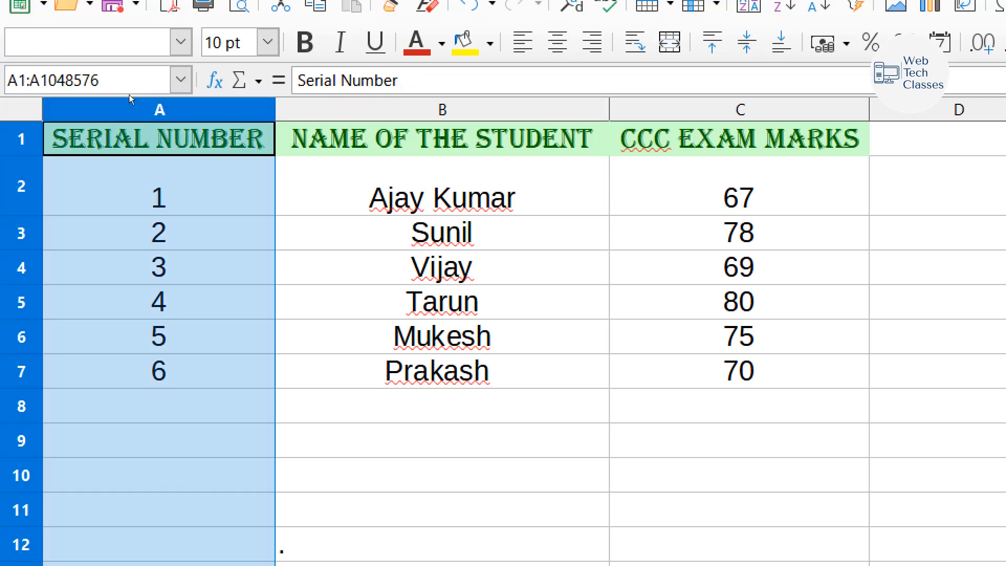
{"action": "right_click", "coordinate": [260, 123]}
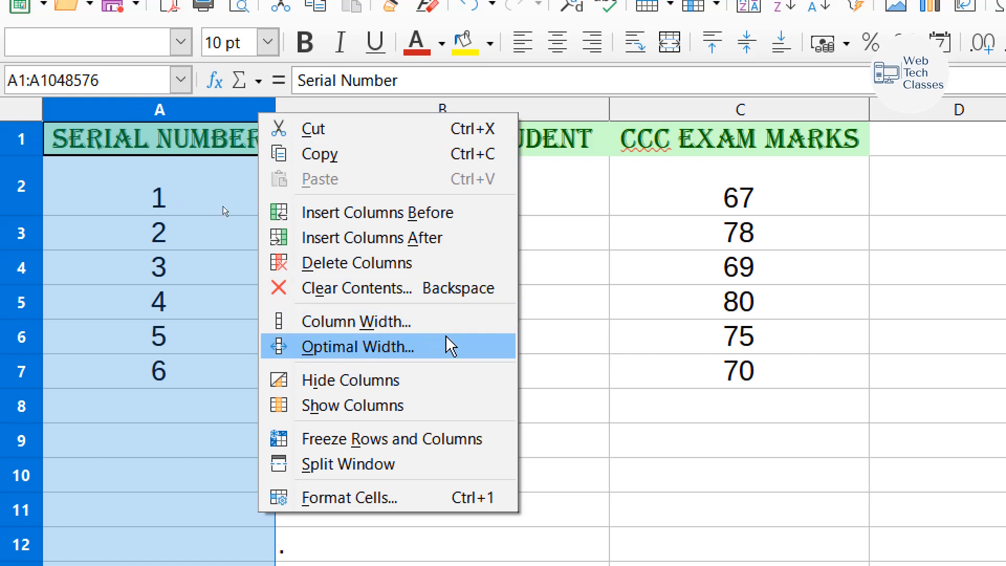
{"action": "left_click", "coordinate": [401, 321]}
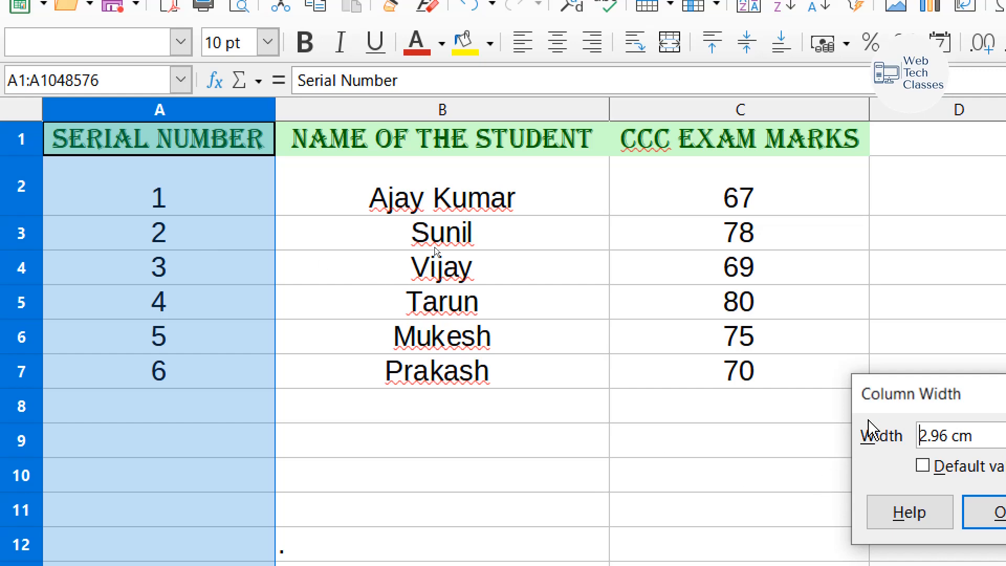
{"action": "left_click_drag", "start_coordinate": [890, 393], "coordinate": [432, 186]}
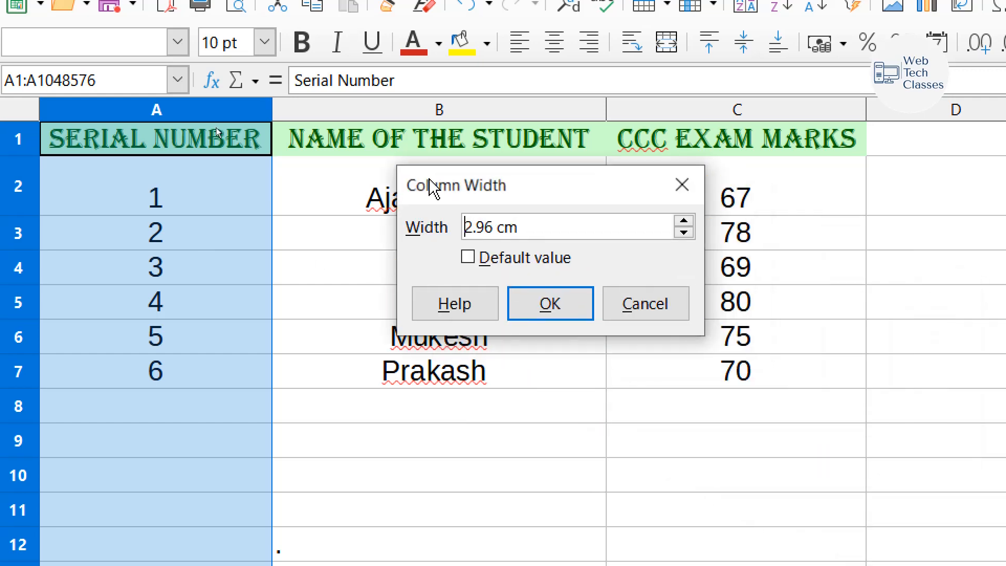
{"action": "left_click", "coordinate": [503, 262]}
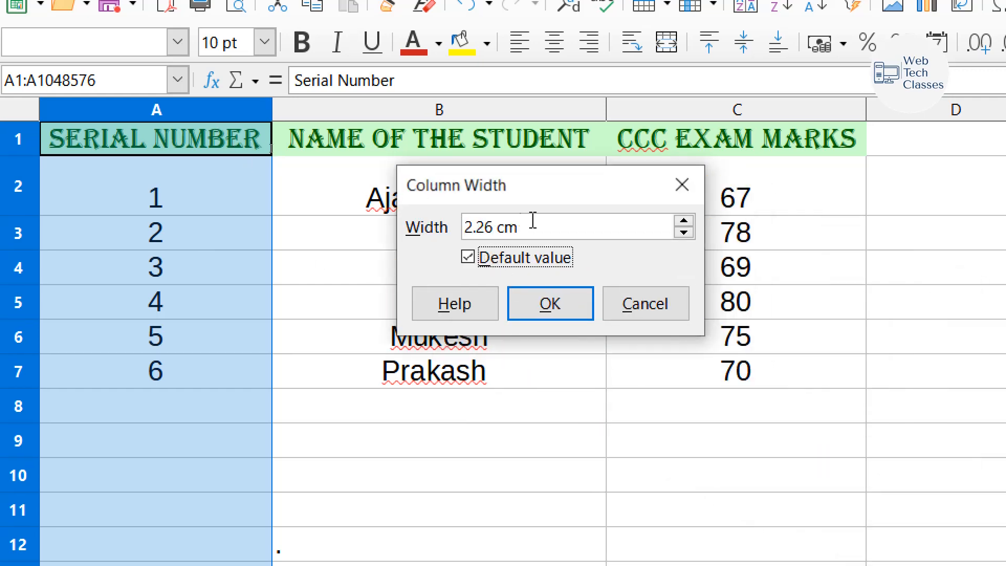
{"action": "left_click_drag", "start_coordinate": [534, 221], "coordinate": [449, 226]}
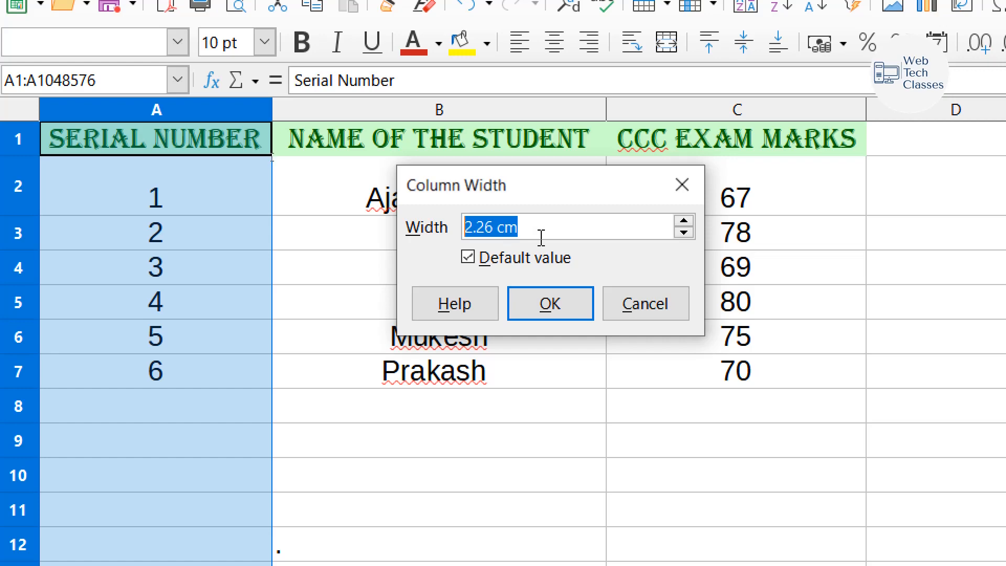
{"action": "left_click", "coordinate": [684, 222]}
{"action": "left_click", "coordinate": [683, 222]}
{"action": "left_click", "coordinate": [684, 222]}
{"action": "left_click", "coordinate": [684, 222]}
{"action": "left_click", "coordinate": [684, 222]}
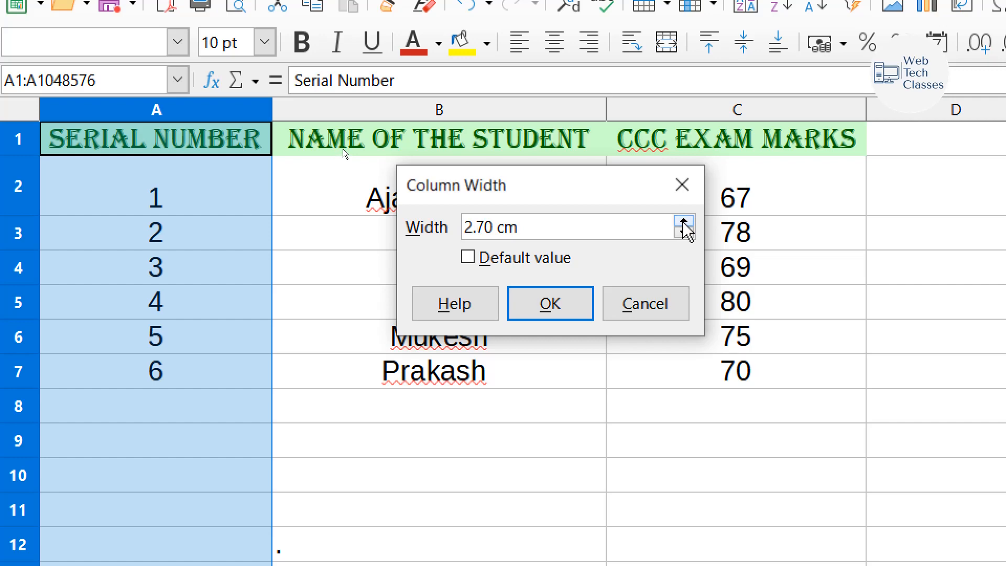
{"action": "left_click", "coordinate": [684, 224]}
{"action": "left_click", "coordinate": [684, 224]}
{"action": "left_click", "coordinate": [684, 224]}
{"action": "left_click", "coordinate": [684, 224]}
{"action": "left_click", "coordinate": [684, 220]}
{"action": "left_click", "coordinate": [684, 220]}
{"action": "left_click", "coordinate": [684, 220]}
{"action": "left_click_drag", "start_coordinate": [684, 223], "coordinate": [684, 222]}
{"action": "left_click", "coordinate": [684, 232]}
{"action": "left_click", "coordinate": [684, 232]}
{"action": "left_click", "coordinate": [684, 233]}
{"action": "left_click", "coordinate": [683, 233]}
{"action": "left_click", "coordinate": [534, 316]}
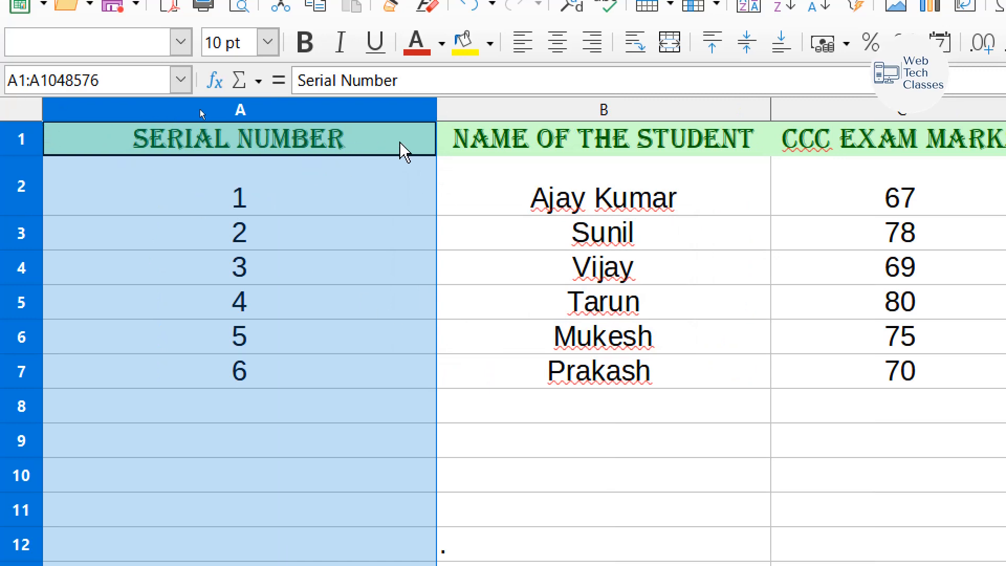
Step: Set the height of row 3 to 1.00 cm in the Row Height dialog
{"action": "left_click", "coordinate": [142, 246]}
{"action": "left_click", "coordinate": [23, 236]}
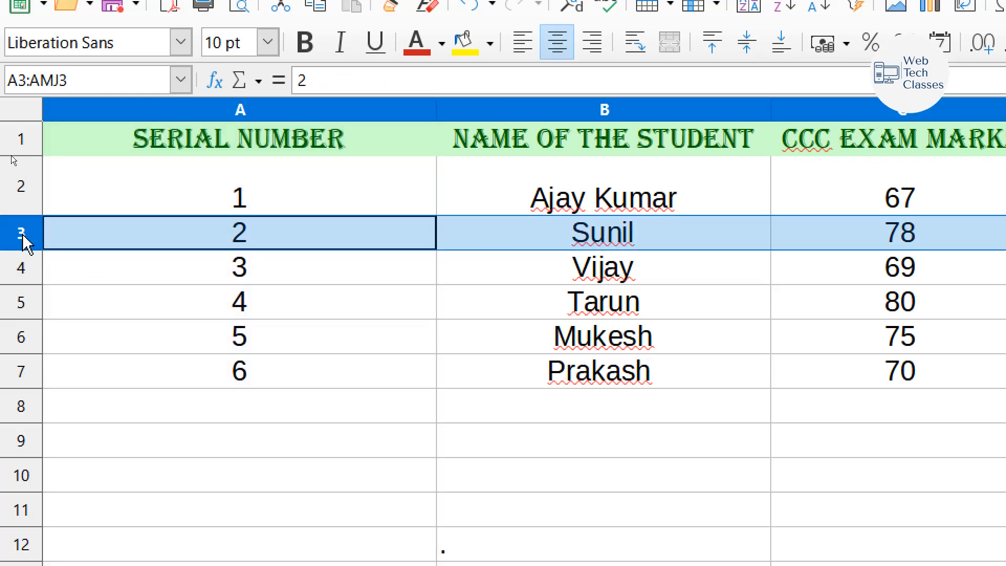
{"action": "right_click", "coordinate": [23, 238]}
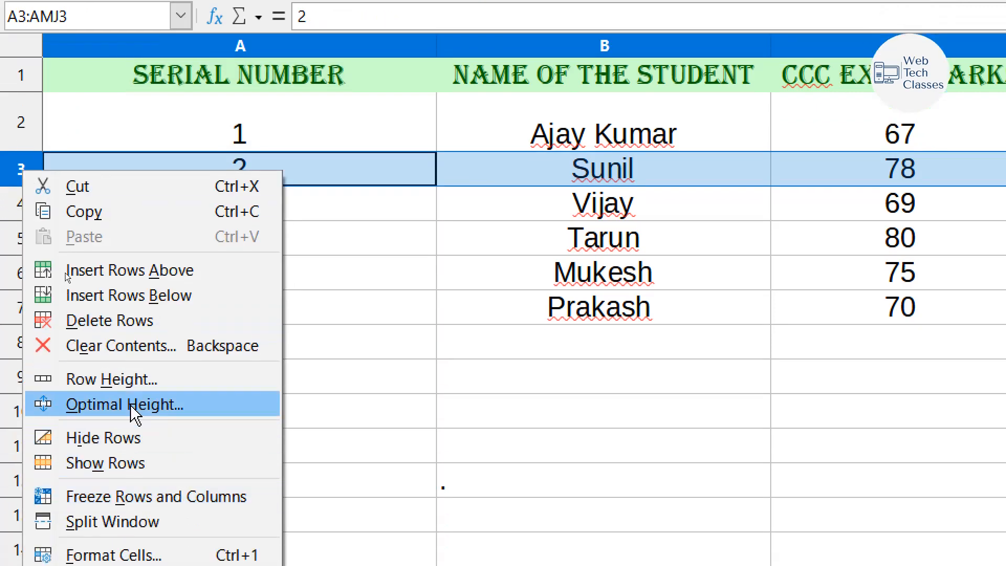
{"action": "left_click", "coordinate": [171, 387]}
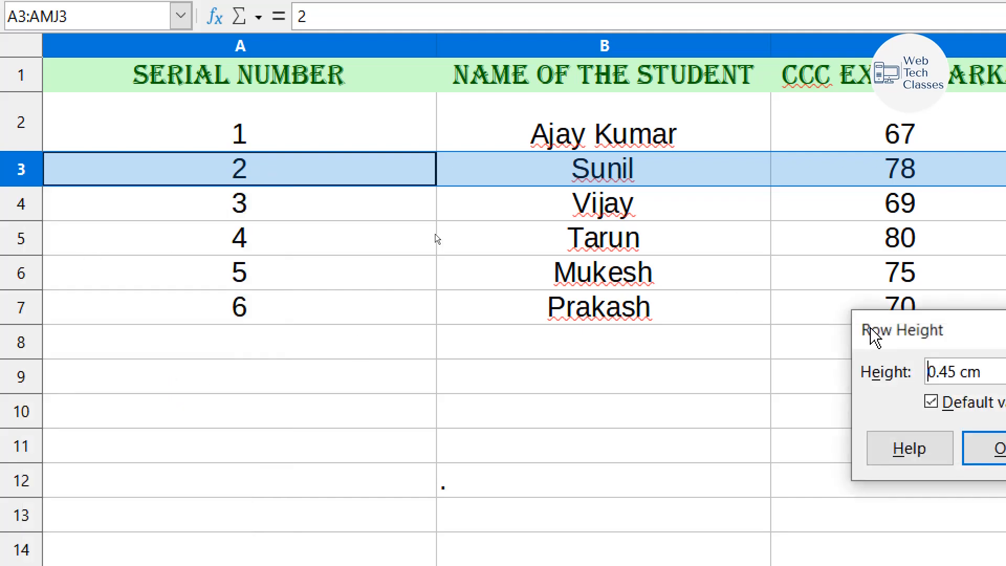
{"action": "left_click_drag", "start_coordinate": [874, 335], "coordinate": [329, 278]}
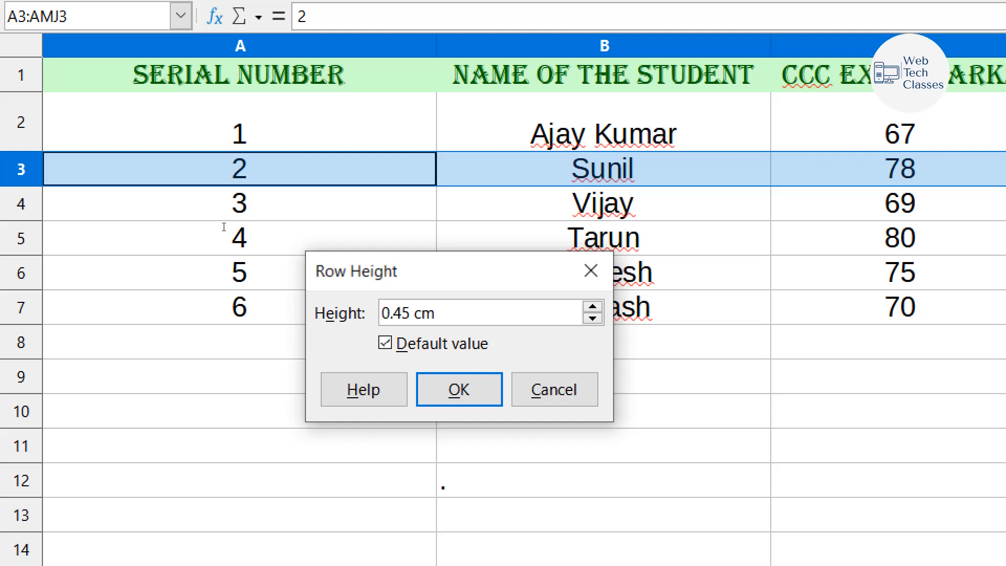
{"action": "left_click", "coordinate": [593, 308]}
{"action": "left_click", "coordinate": [593, 308]}
{"action": "left_click", "coordinate": [593, 308]}
{"action": "left_click", "coordinate": [593, 308]}
{"action": "left_click", "coordinate": [593, 308]}
{"action": "left_click", "coordinate": [593, 308]}
{"action": "left_click", "coordinate": [593, 308]}
{"action": "left_click", "coordinate": [593, 318]}
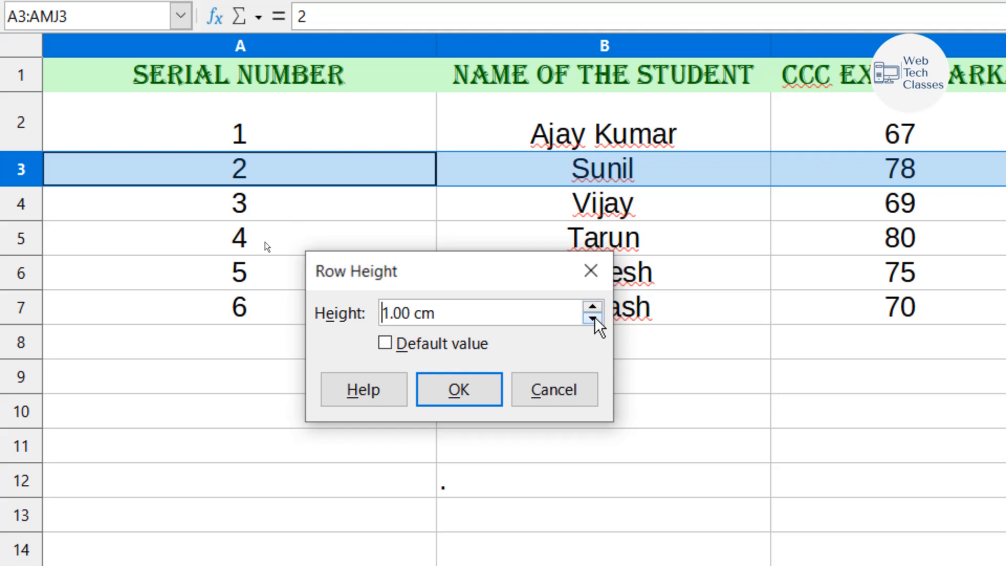
{"action": "left_click", "coordinate": [432, 391]}
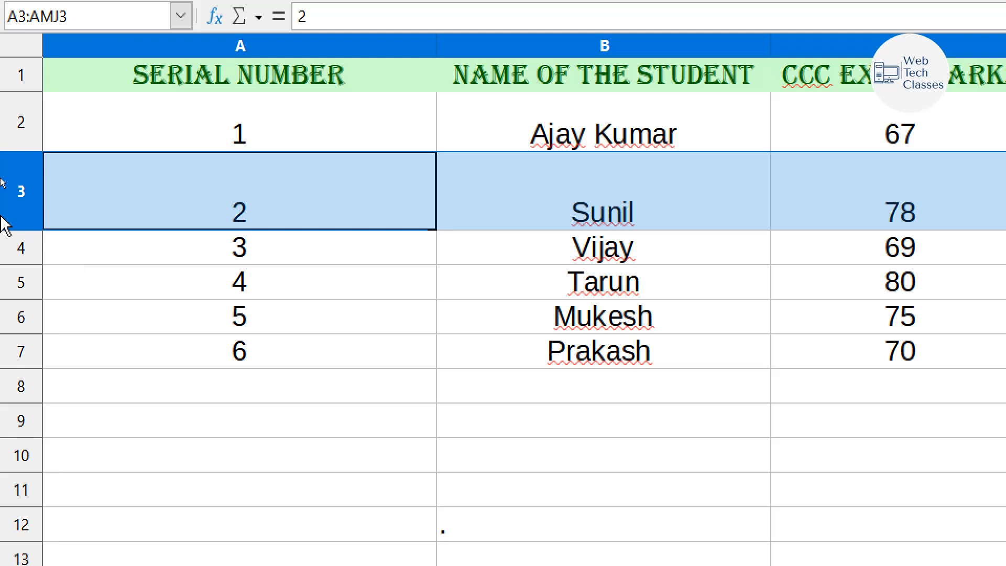
Step: Try an oversized height of 150 for row 3 in the Row Height dialog
{"action": "right_click", "coordinate": [30, 201]}
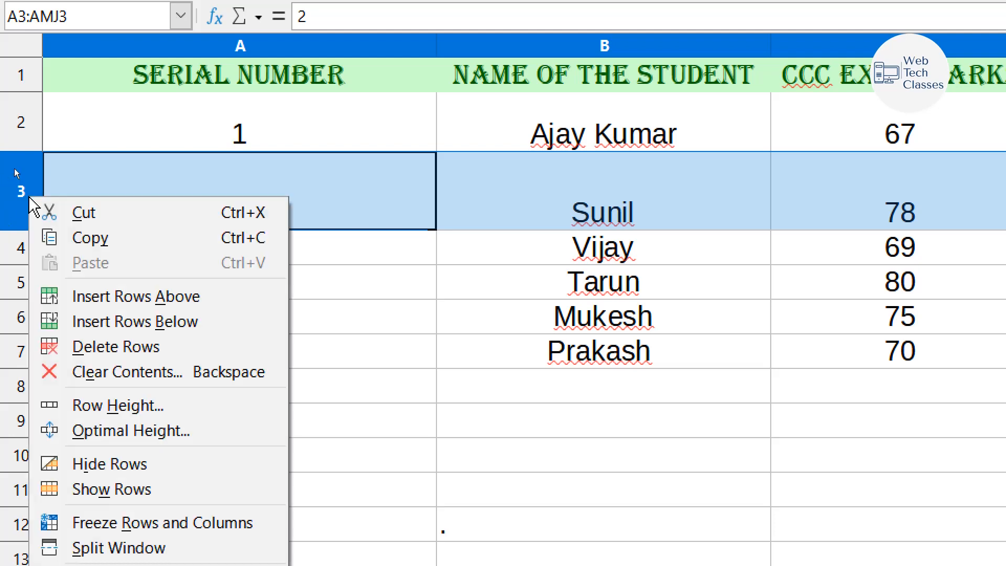
{"action": "left_click", "coordinate": [205, 405]}
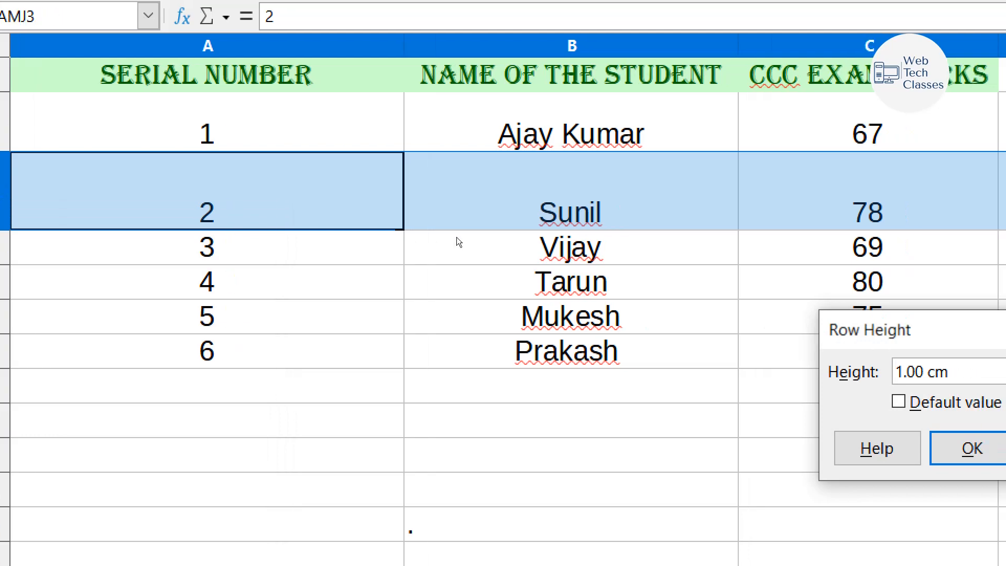
{"action": "left_click_drag", "start_coordinate": [901, 330], "coordinate": [271, 330]}
{"action": "left_click_drag", "start_coordinate": [356, 364], "coordinate": [209, 363]}
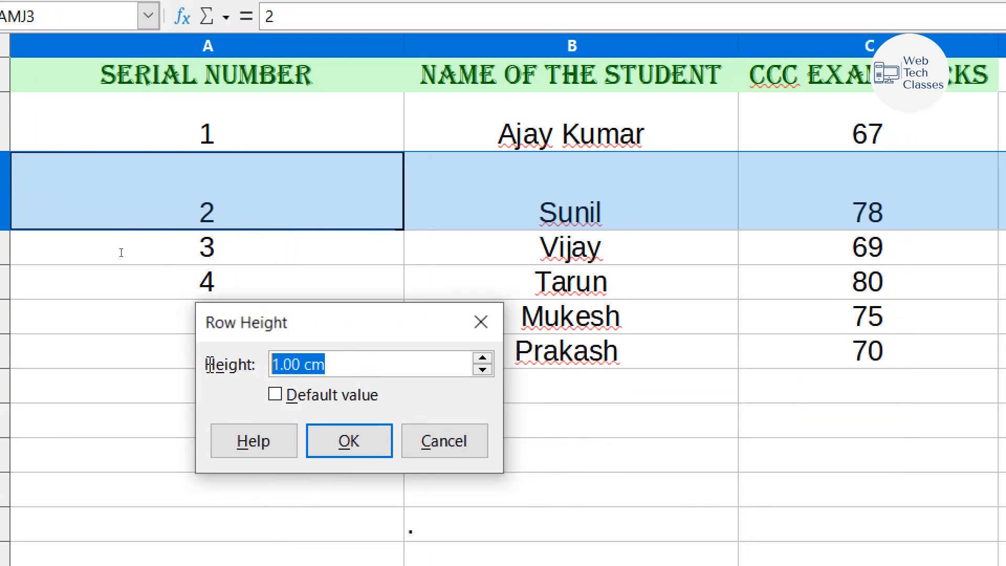
{"action": "type", "text": "150"}
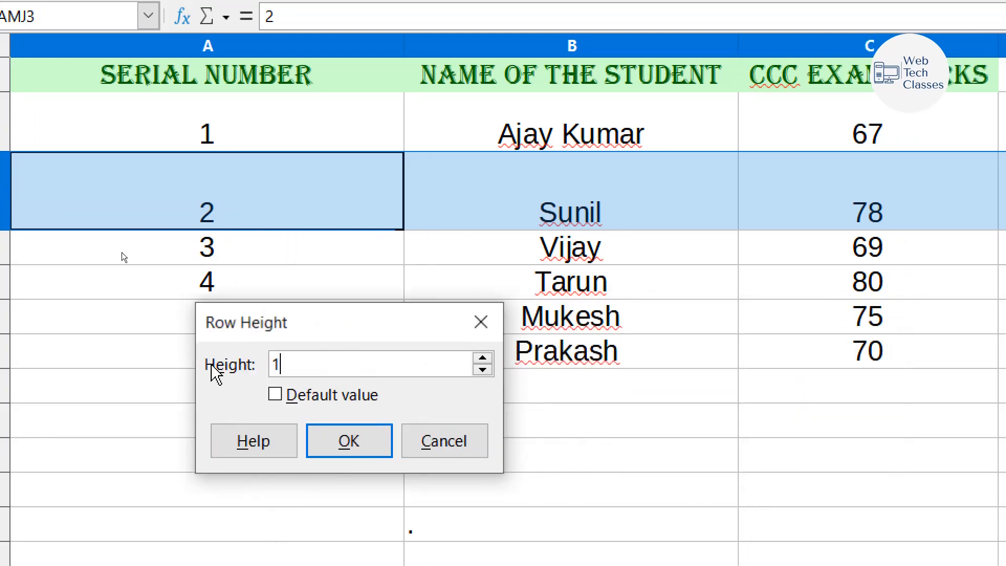
{"action": "left_click", "coordinate": [381, 437]}
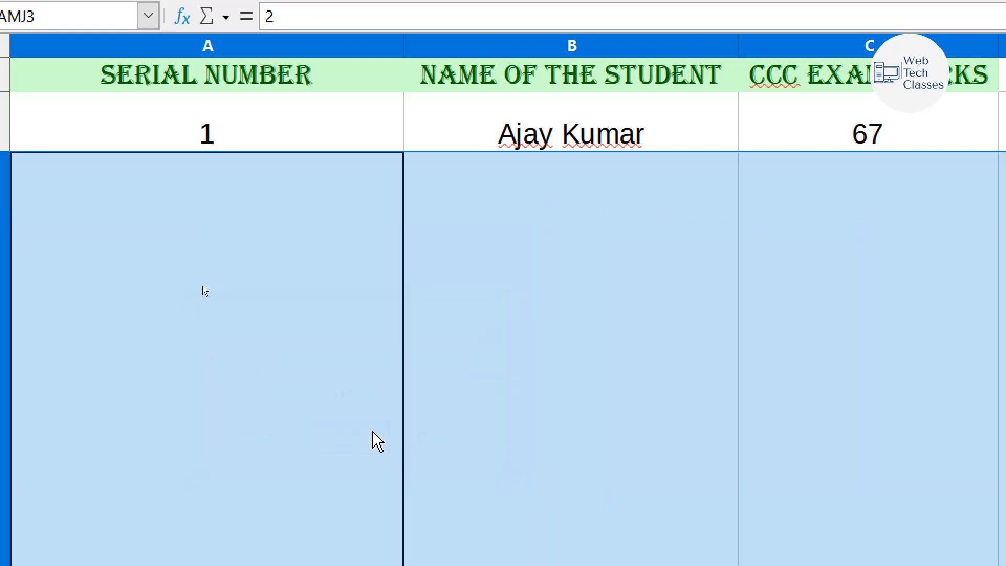
Step: Check the height applied to row 3 in the Row Height dialog and accept it as it is
{"action": "right_click", "coordinate": [3, 413]}
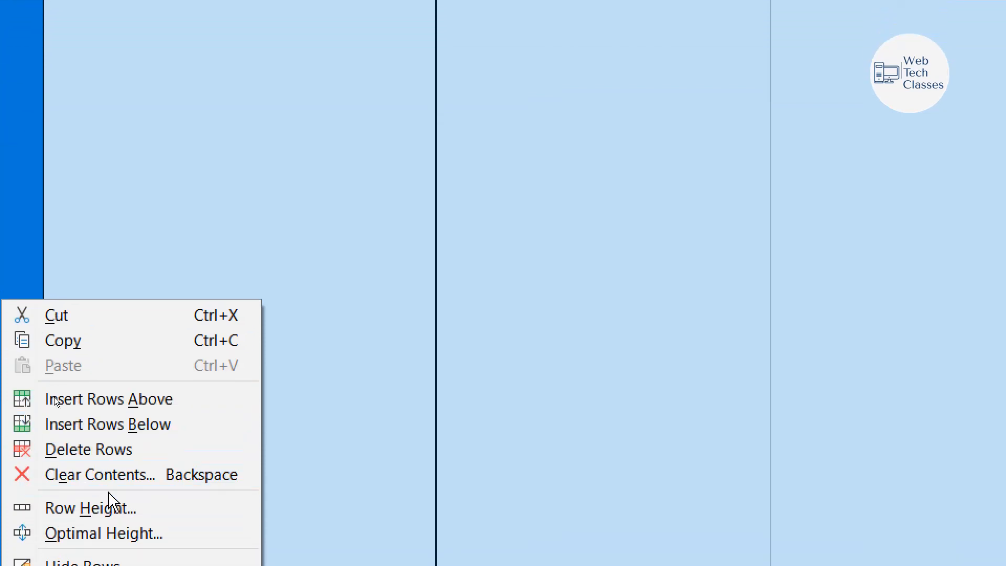
{"action": "left_click", "coordinate": [112, 534]}
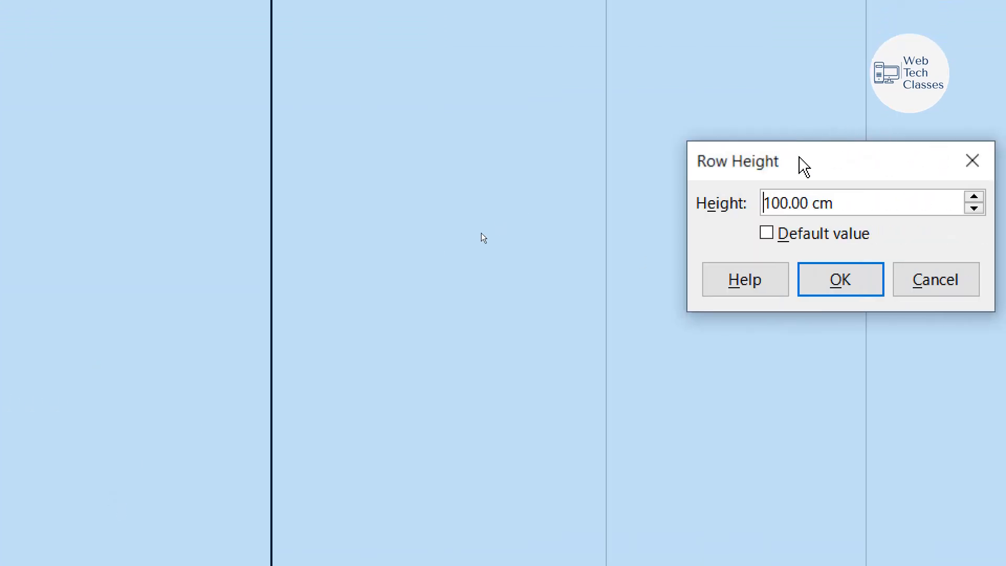
{"action": "left_click_drag", "start_coordinate": [802, 163], "coordinate": [261, 228]}
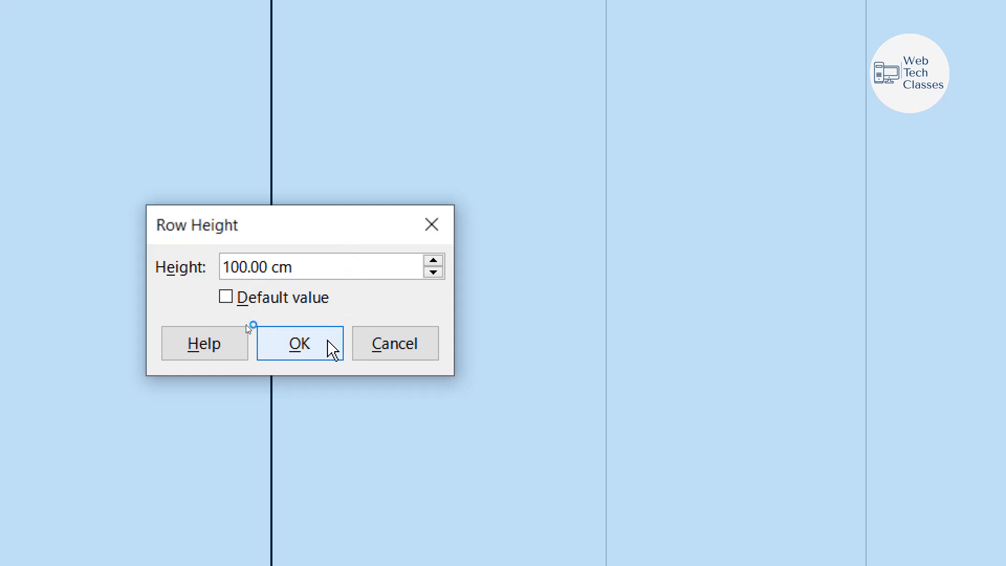
{"action": "left_click", "coordinate": [332, 349]}
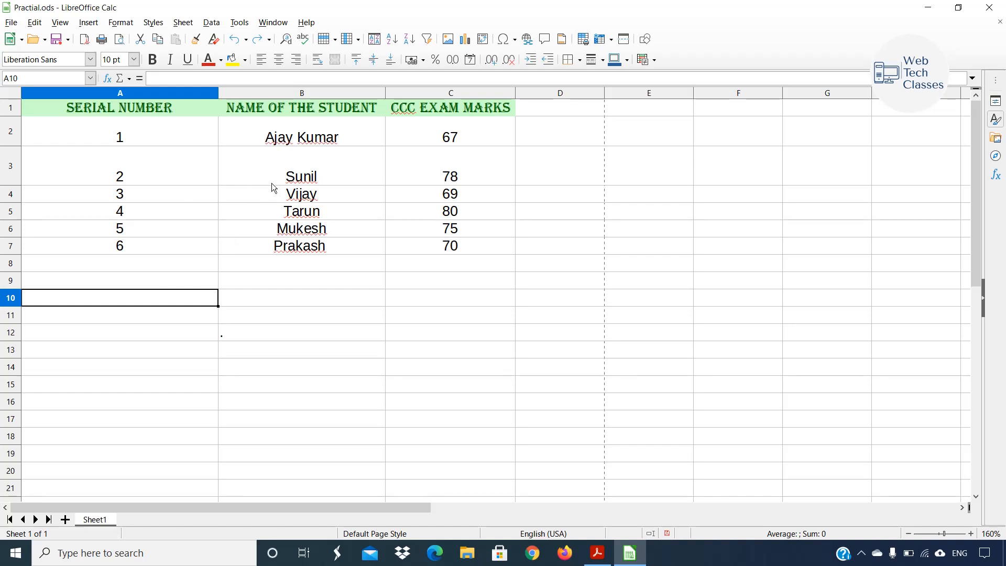
{"action": "left_click", "coordinate": [286, 144]}
{"action": "left_click", "coordinate": [284, 168]}
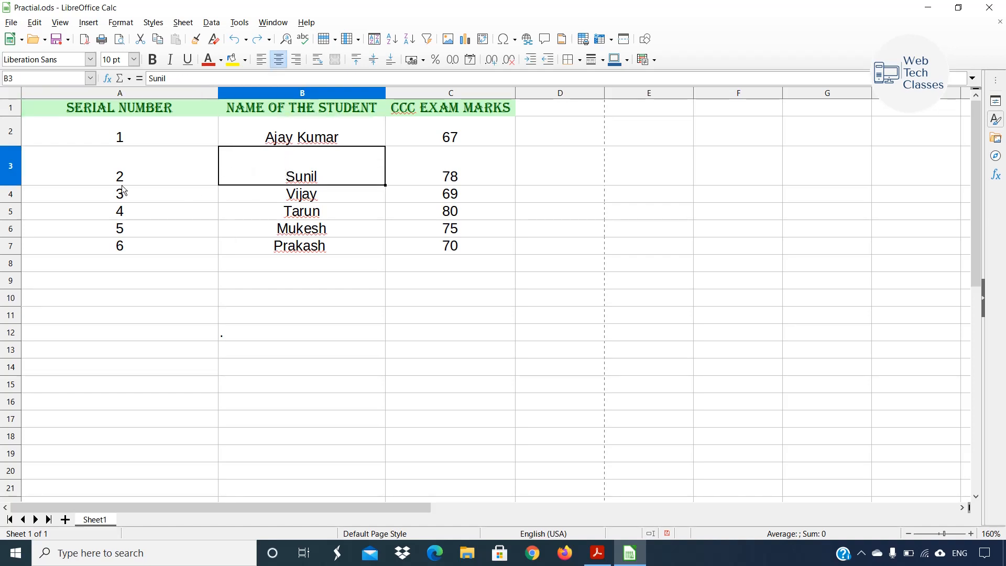
{"action": "left_click", "coordinate": [10, 166]}
{"action": "left_click", "coordinate": [244, 212]}
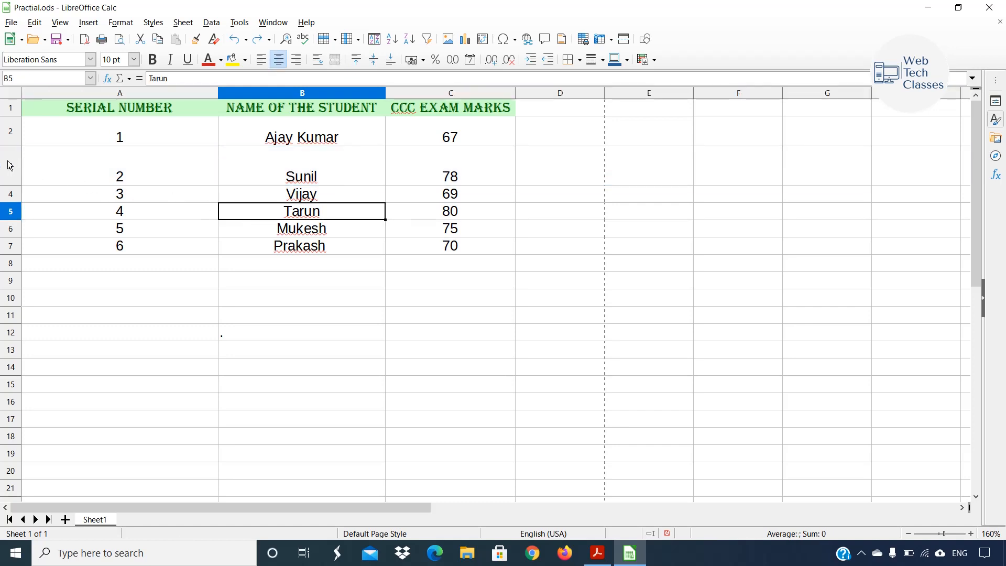
{"action": "left_click", "coordinate": [9, 166]}
{"action": "left_click", "coordinate": [7, 135]}
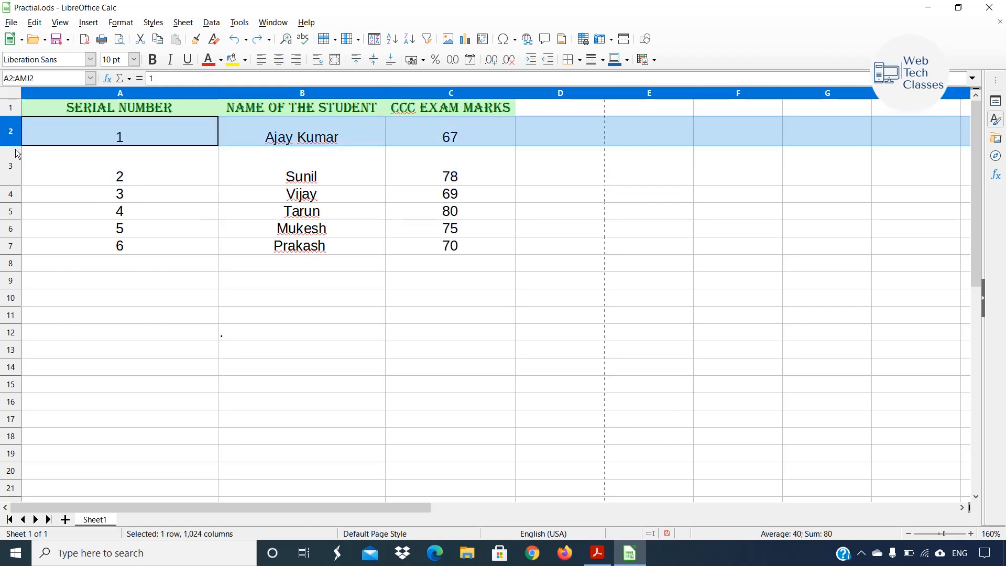
Step: Insert an empty row above row 3 of the marks sheet
{"action": "left_click", "coordinate": [16, 157]}
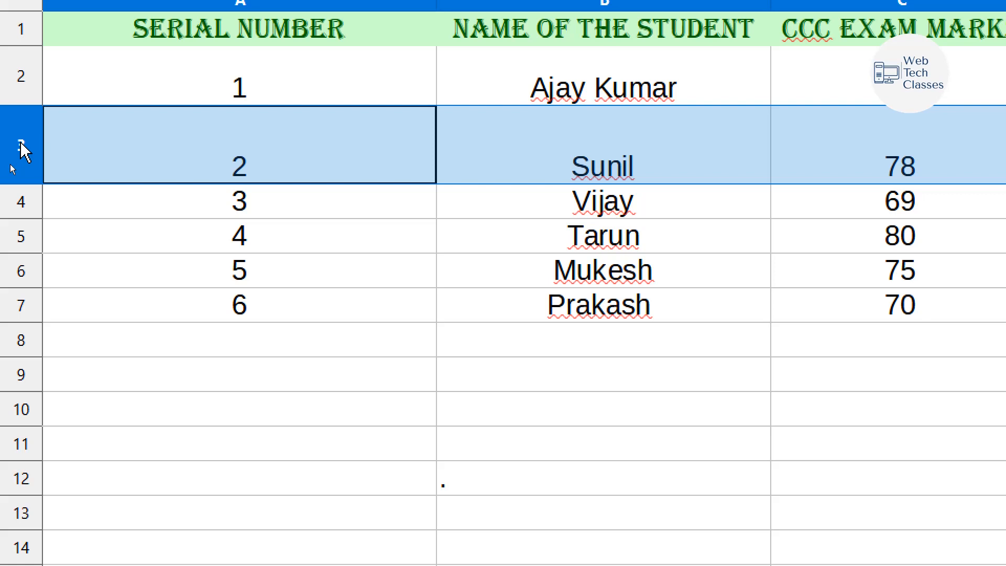
{"action": "right_click", "coordinate": [21, 144]}
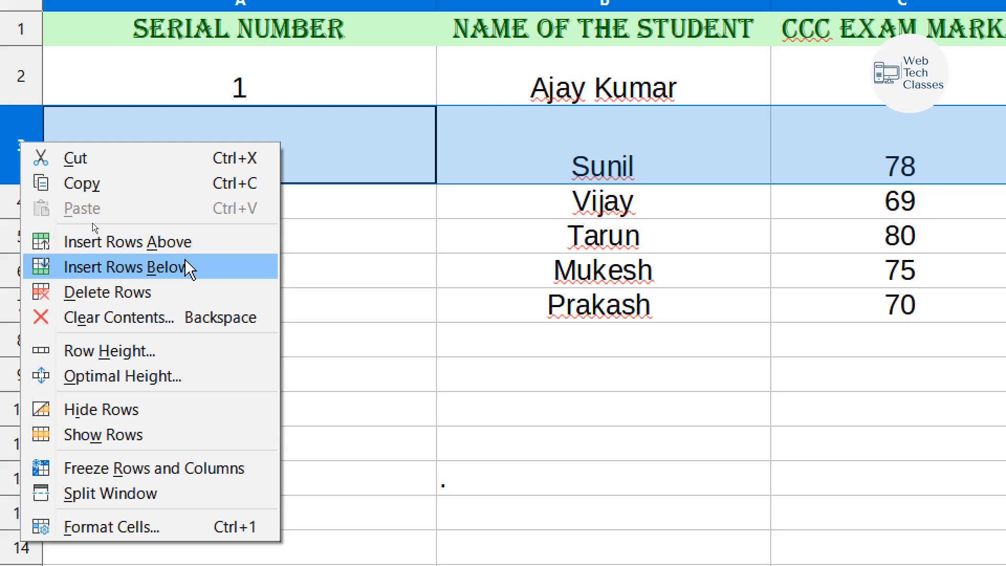
{"action": "left_click", "coordinate": [149, 238]}
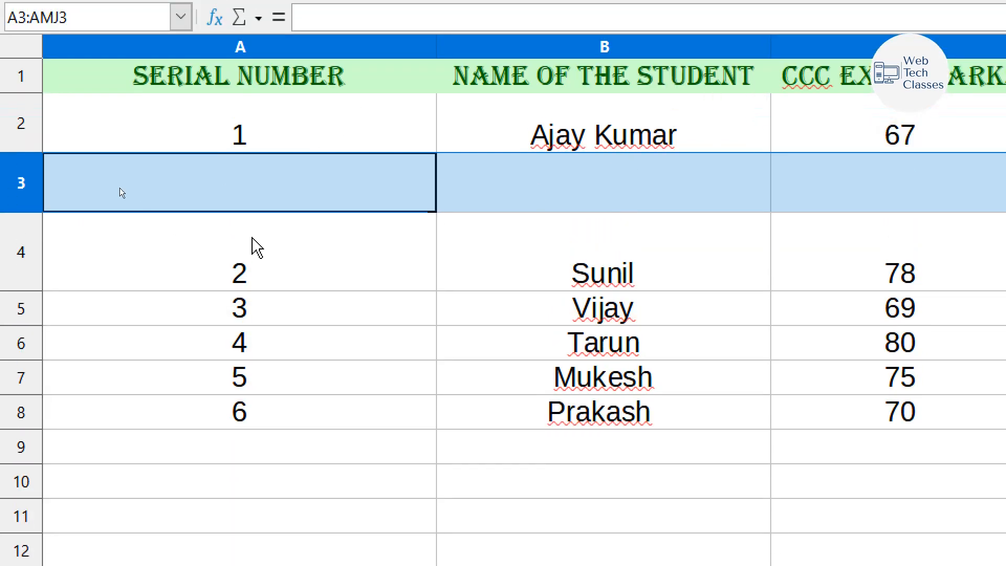
{"action": "left_click", "coordinate": [817, 183]}
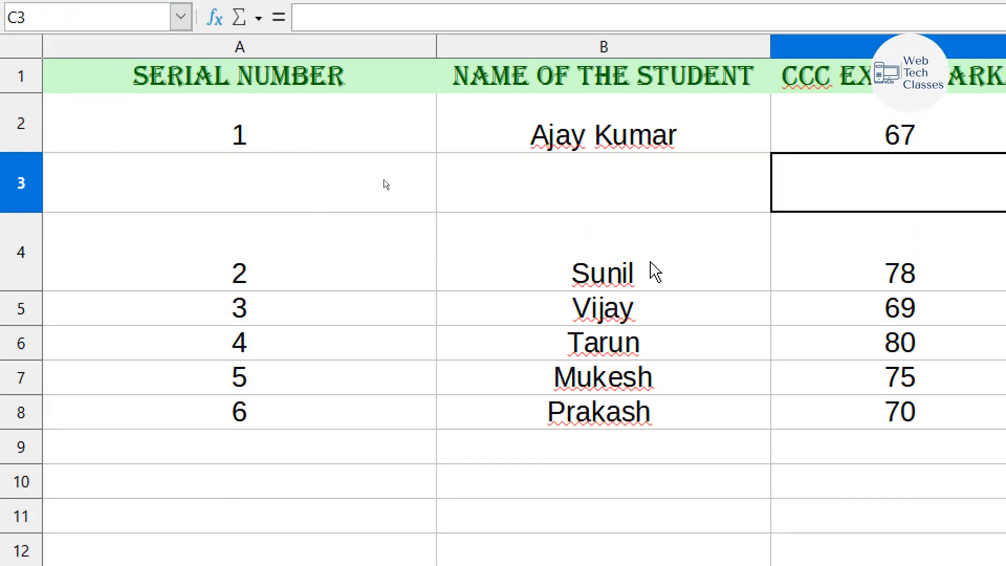
Step: Enter a new student's name in B3 and the exam mark 95 in C3
{"action": "left_click", "coordinate": [279, 198]}
{"action": "double_click", "coordinate": [577, 198]}
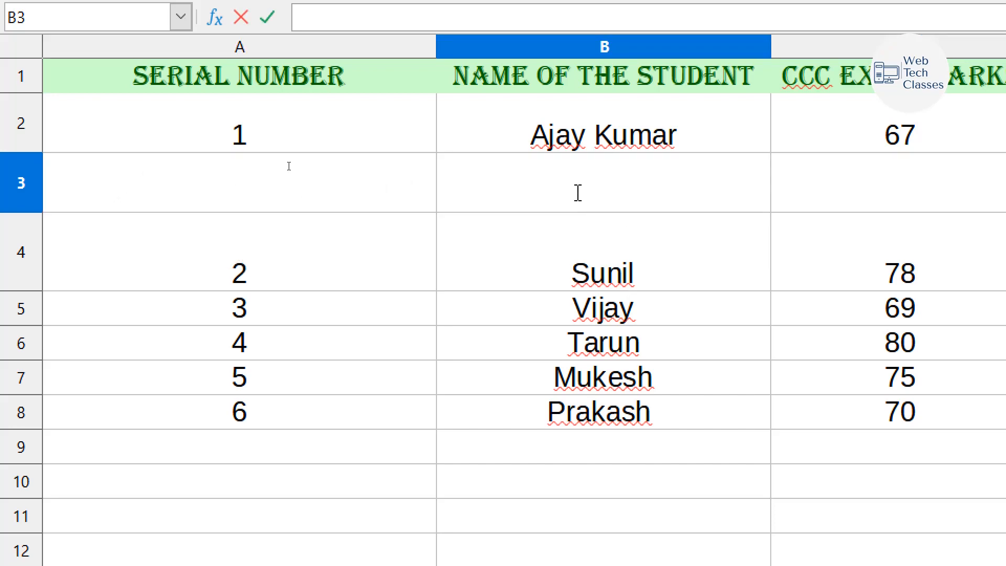
{"action": "type", "text": "Arun"}
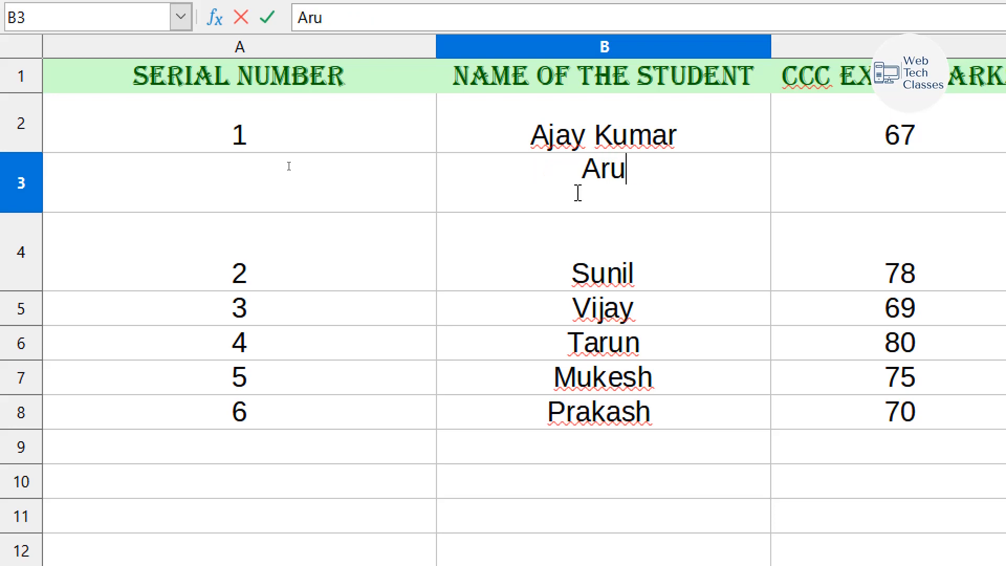
{"action": "key", "text": "Tab"}
{"action": "type", "text": "95"}
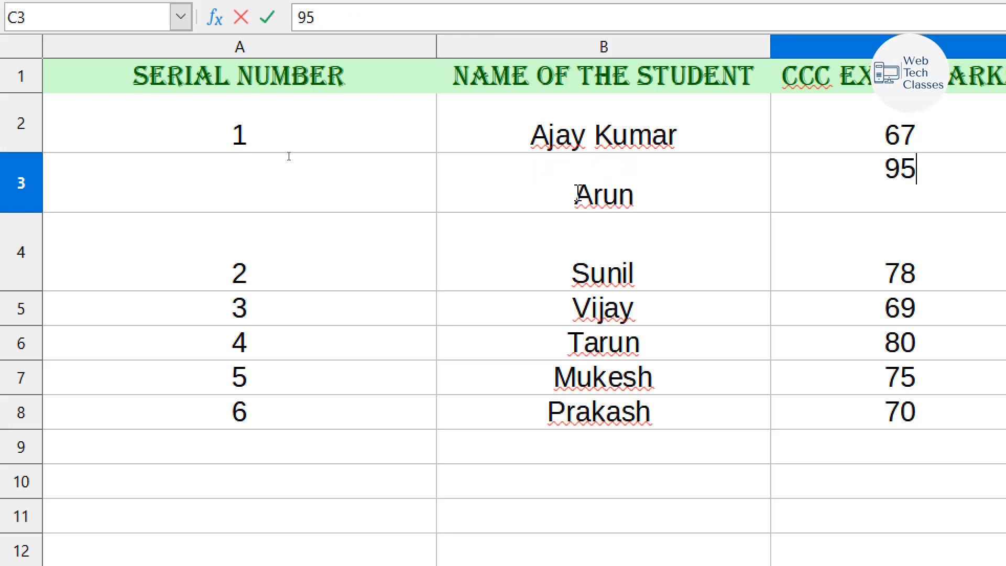
{"action": "left_click", "coordinate": [278, 202]}
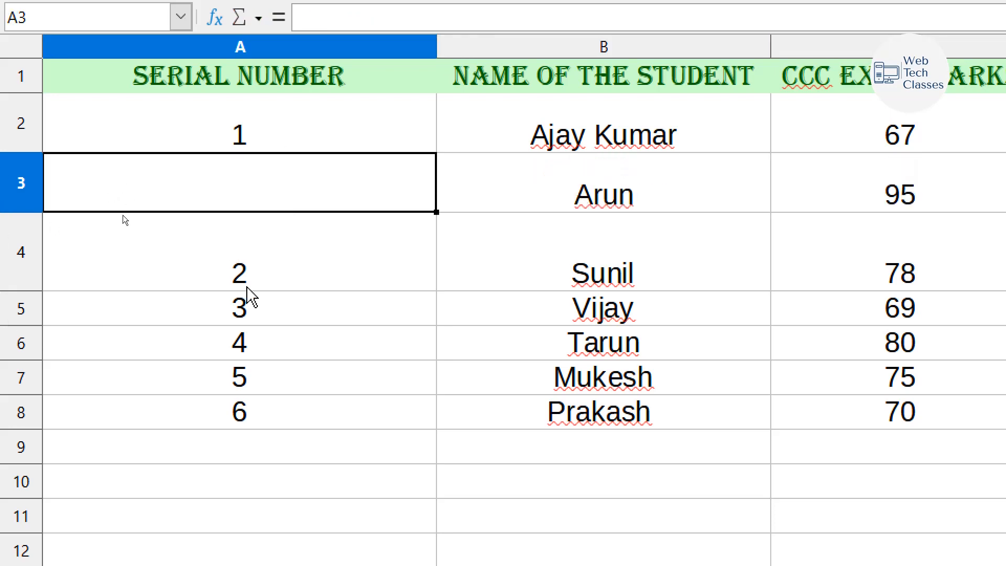
Step: Move the serial numbers 2 to 6 from A4:A8 up one row so they start in A3
{"action": "left_click_drag", "start_coordinate": [247, 276], "coordinate": [265, 431]}
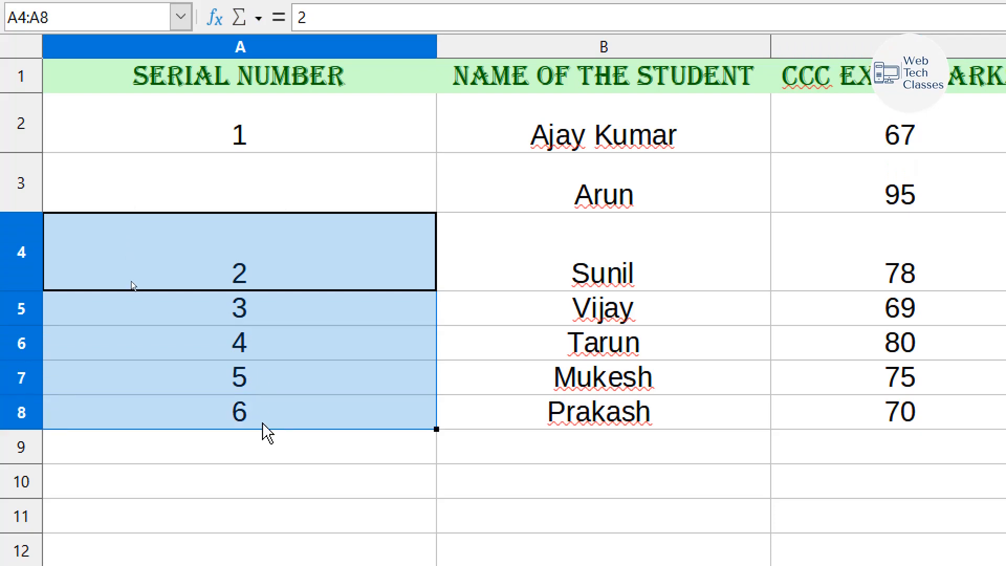
{"action": "key", "text": "ctrl+x"}
{"action": "left_click", "coordinate": [242, 185]}
{"action": "key", "text": "ctrl+v"}
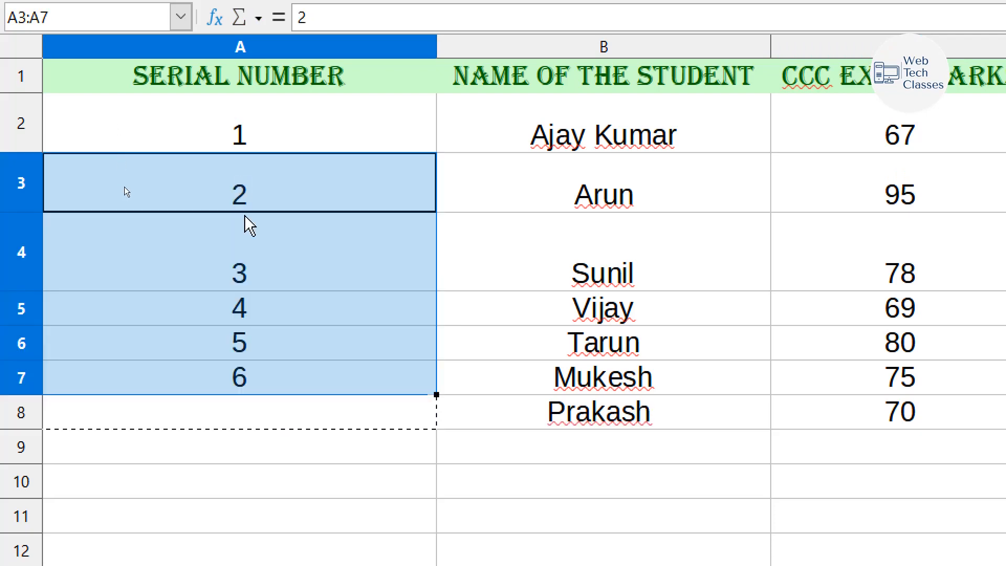
Step: Enter the serial number 7 in cell A8 and centre it horizontally
{"action": "left_click", "coordinate": [287, 424]}
{"action": "type", "text": "7"}
{"action": "key", "text": "Return"}
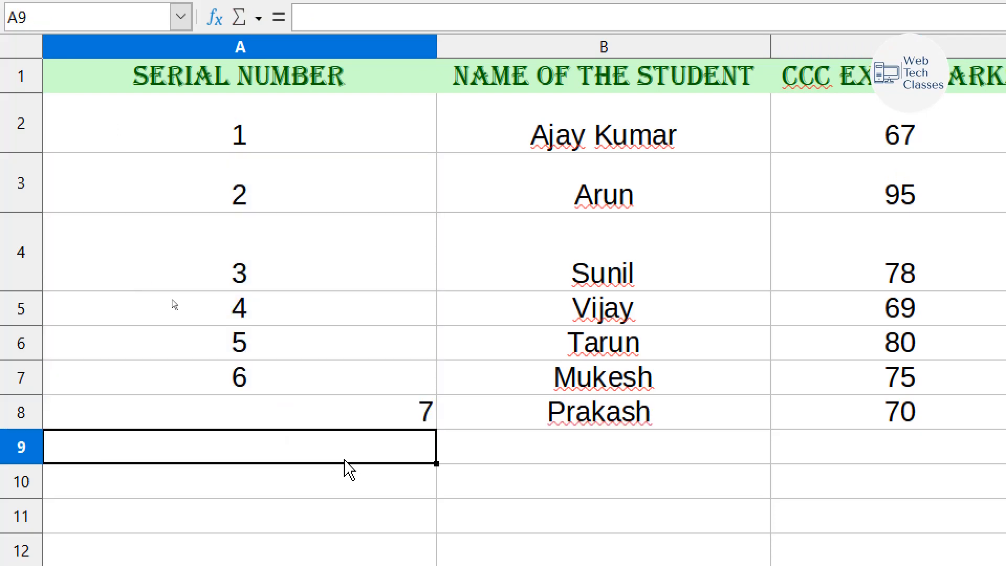
{"action": "left_click", "coordinate": [265, 419]}
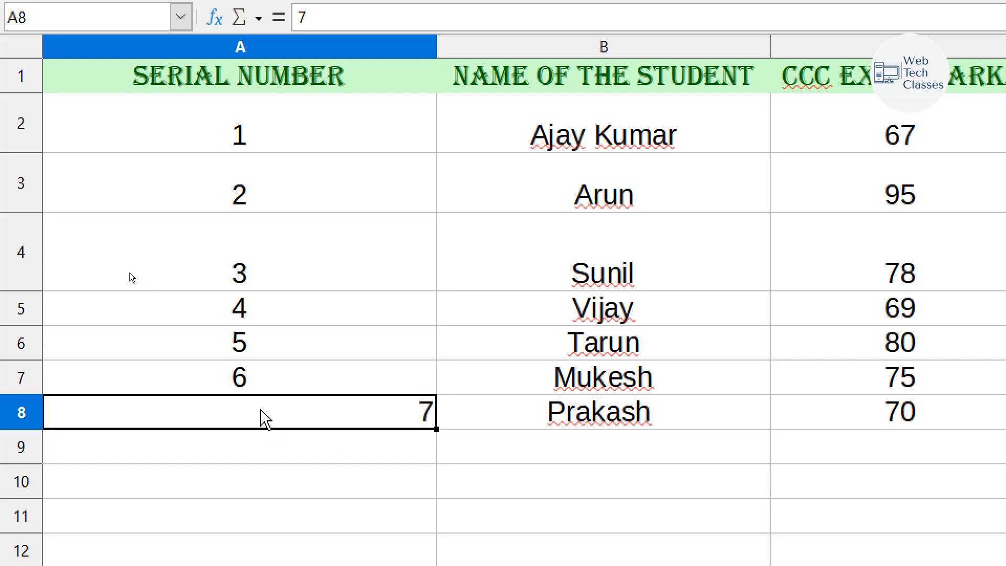
{"action": "key", "text": "ctrl+e"}
{"action": "left_click", "coordinate": [323, 478]}
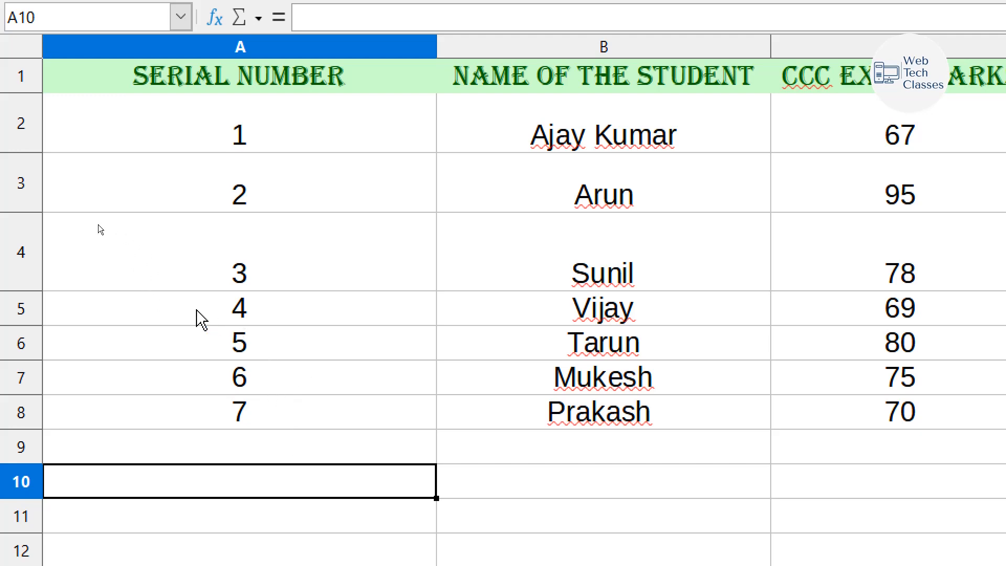
Step: Delete row 8, the last student's record with serial number 7
{"action": "left_click", "coordinate": [21, 412]}
{"action": "left_click", "coordinate": [173, 445]}
{"action": "left_click", "coordinate": [73, 409]}
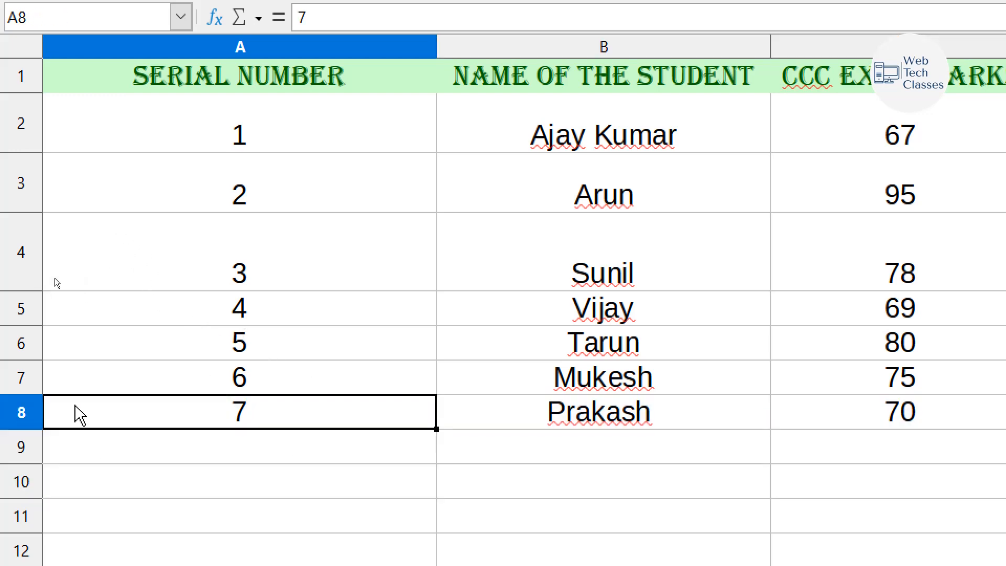
{"action": "left_click_drag", "start_coordinate": [75, 407], "coordinate": [786, 417]}
{"action": "left_click", "coordinate": [6, 441]}
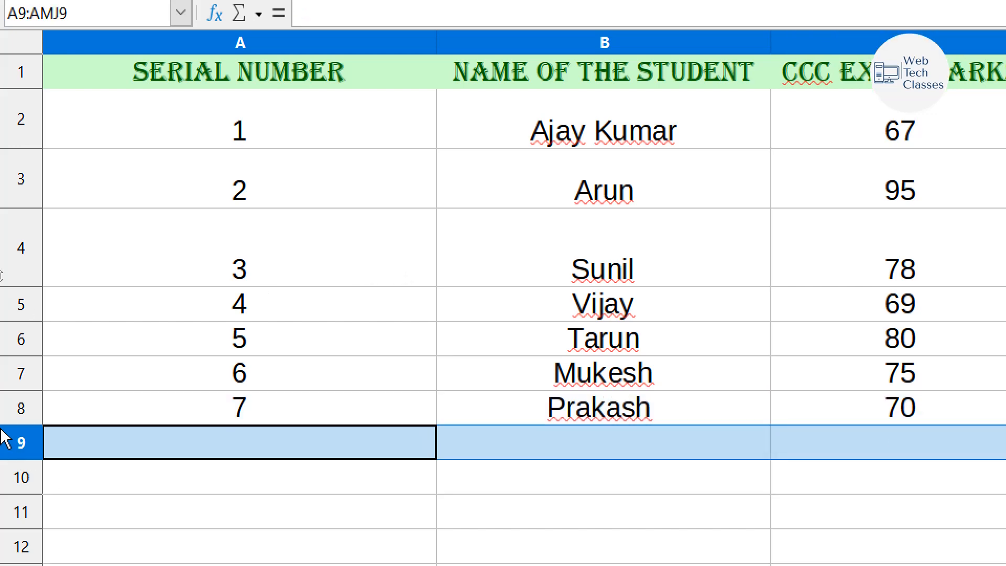
{"action": "left_click", "coordinate": [14, 412]}
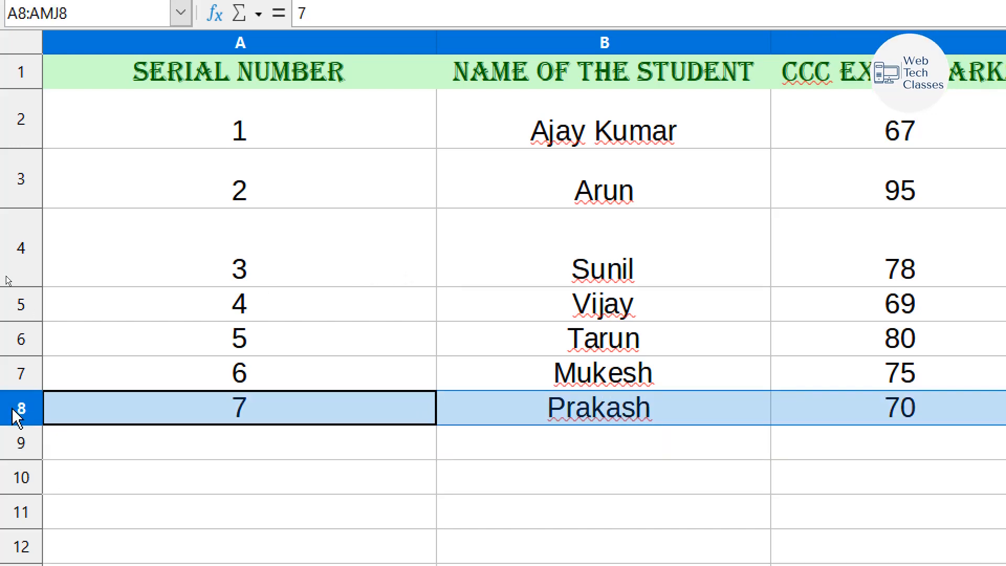
{"action": "right_click", "coordinate": [14, 416]}
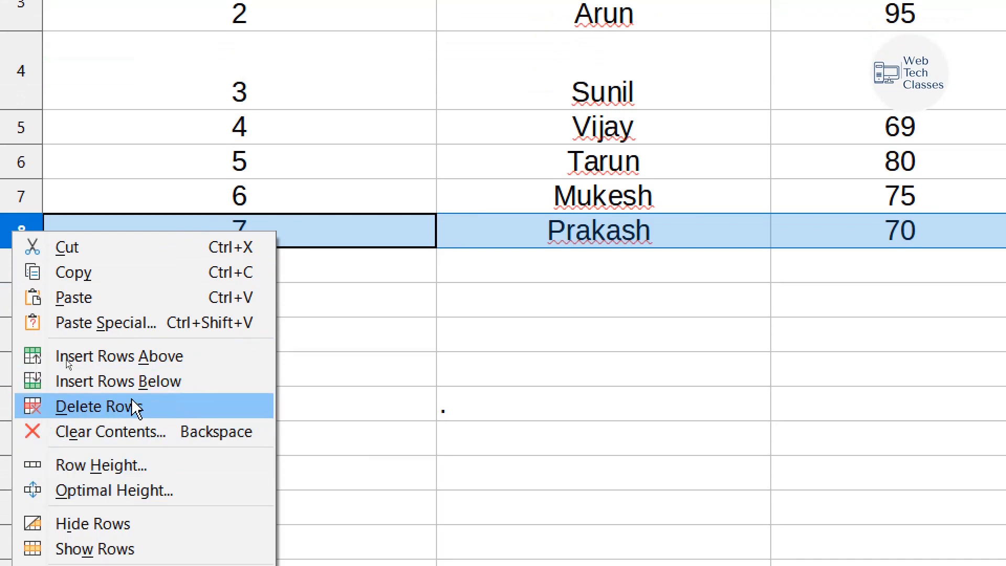
{"action": "left_click", "coordinate": [145, 407]}
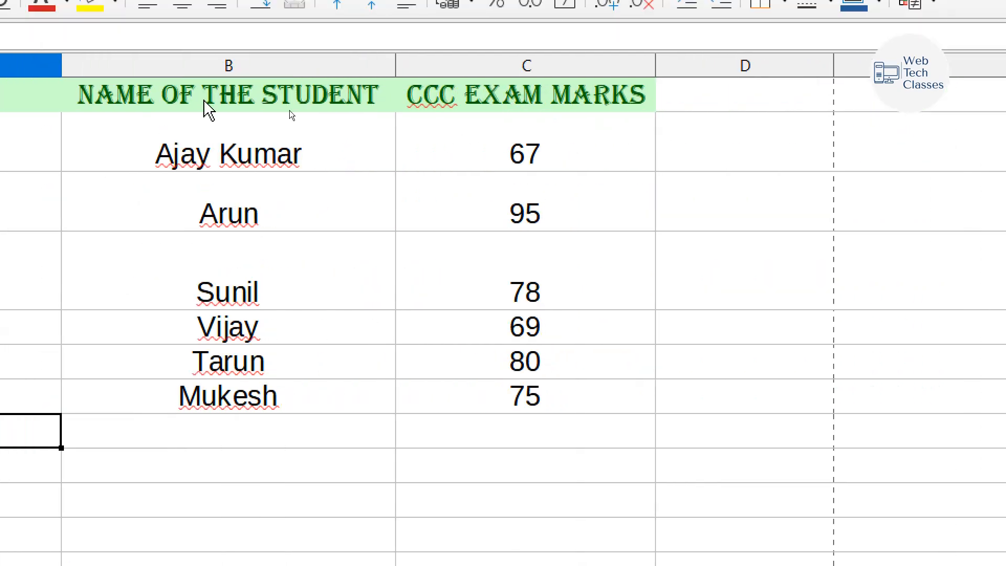
Step: Insert an empty column before column C, between the student names and the CCC exam marks
{"action": "left_click", "coordinate": [410, 97]}
{"action": "left_click", "coordinate": [353, 111]}
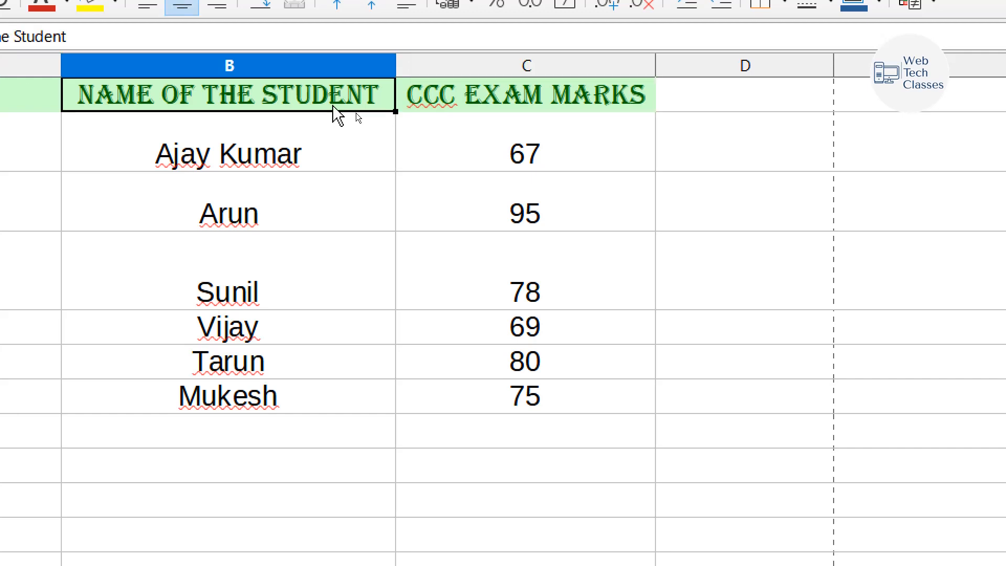
{"action": "left_click", "coordinate": [466, 73]}
{"action": "right_click", "coordinate": [466, 72]}
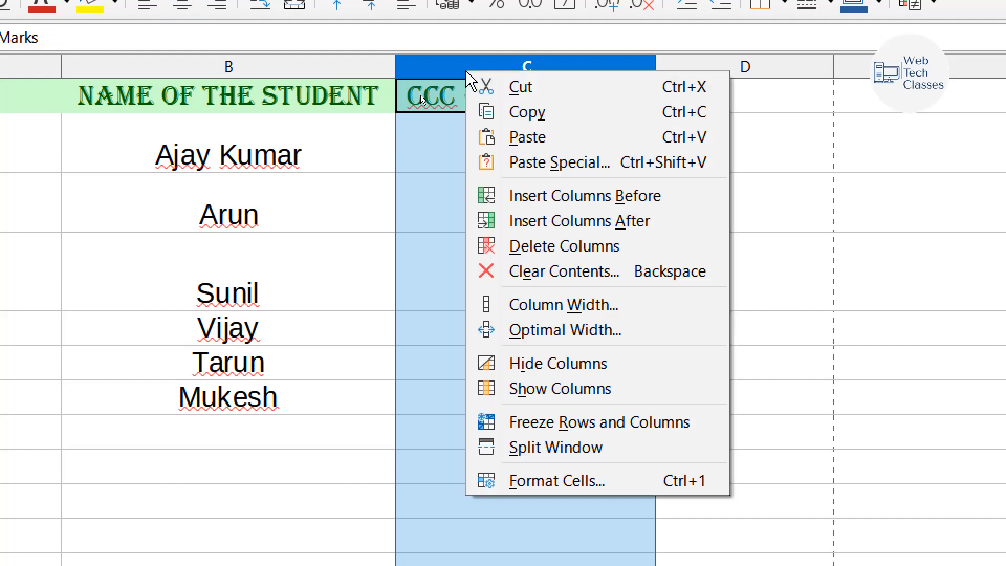
{"action": "left_click", "coordinate": [606, 197]}
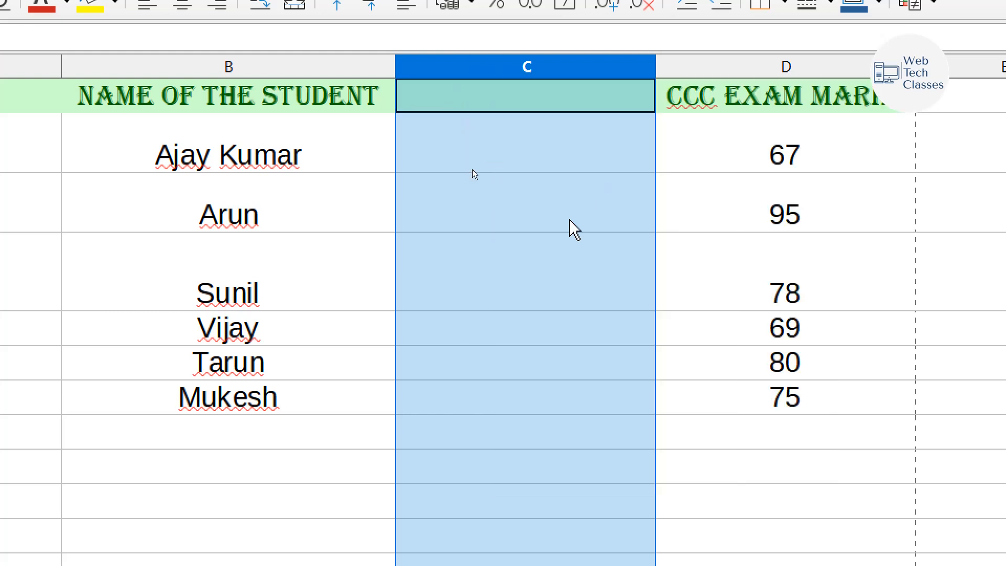
Step: Enter the heading Father Name in cell C1 and select the empty cells C2:C7 below it
{"action": "left_click", "coordinate": [370, 152]}
{"action": "left_click", "coordinate": [501, 99]}
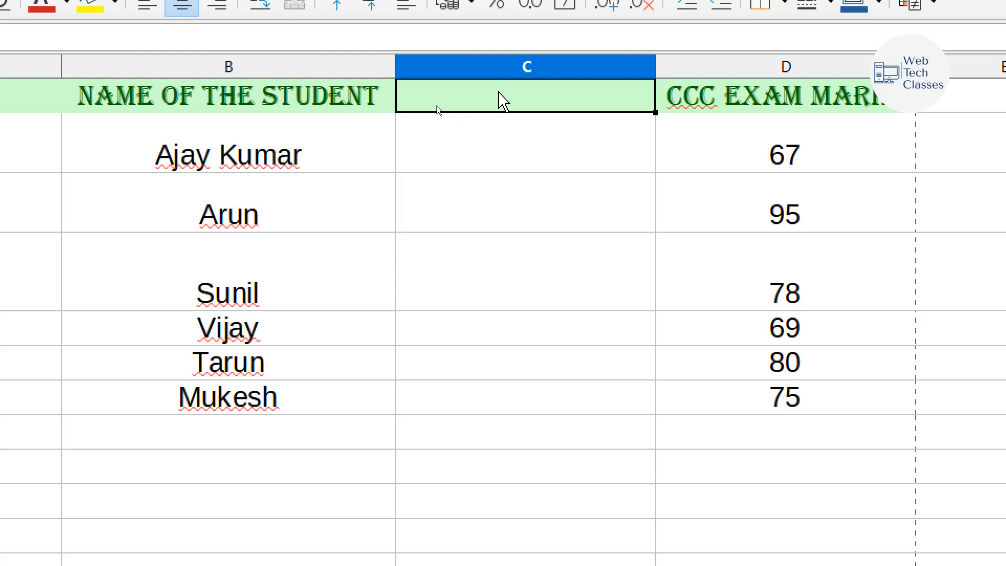
{"action": "double_click", "coordinate": [499, 93]}
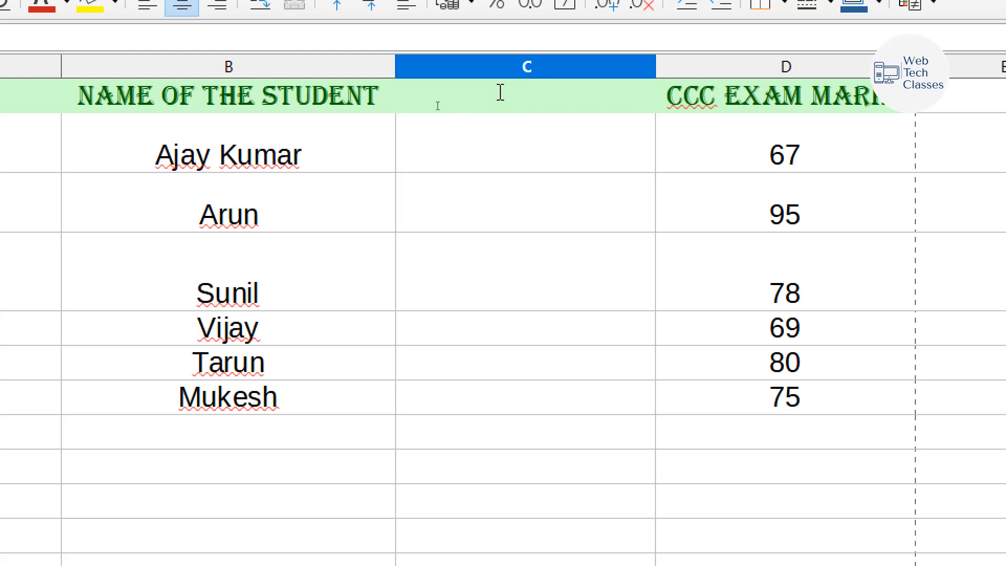
{"action": "type", "text": "FATHER "}
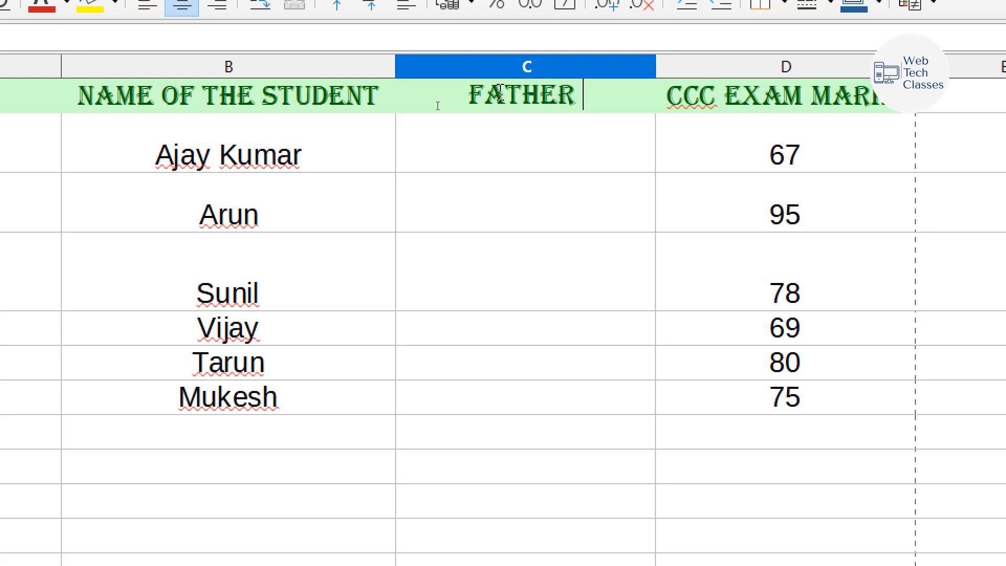
{"action": "type", "text": "NAME"}
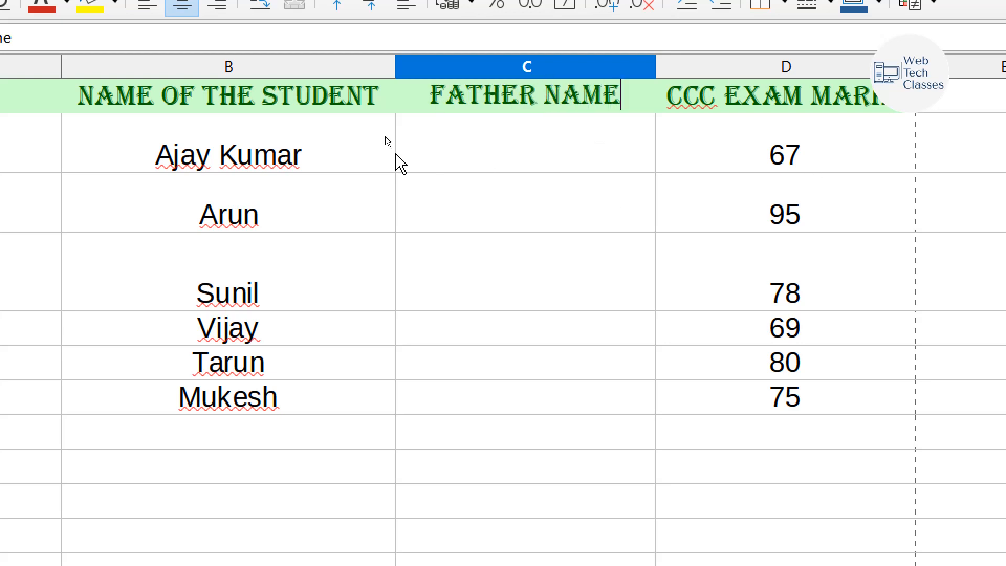
{"action": "left_click", "coordinate": [479, 159]}
{"action": "left_click_drag", "start_coordinate": [479, 158], "coordinate": [476, 411]}
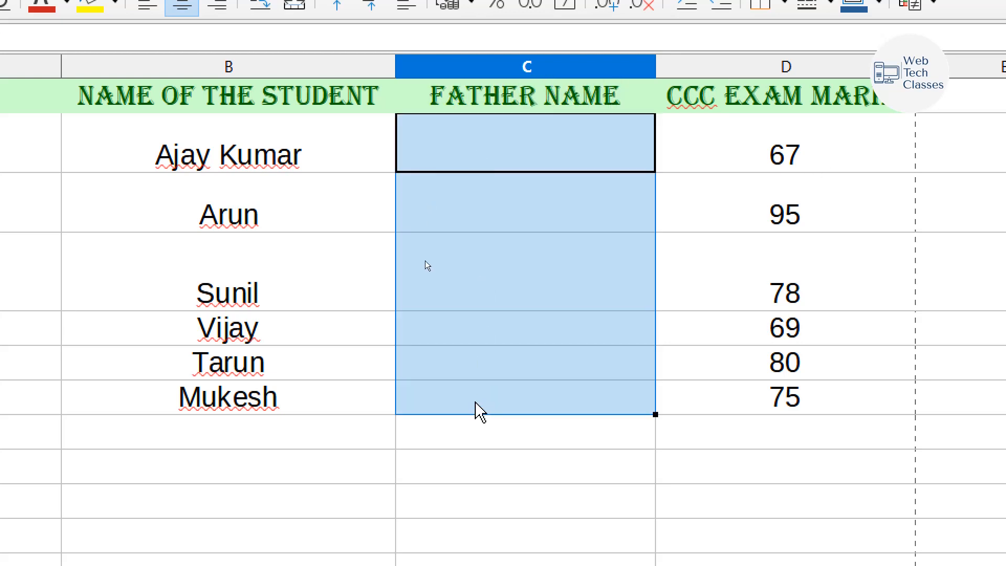
{"action": "left_click", "coordinate": [736, 226]}
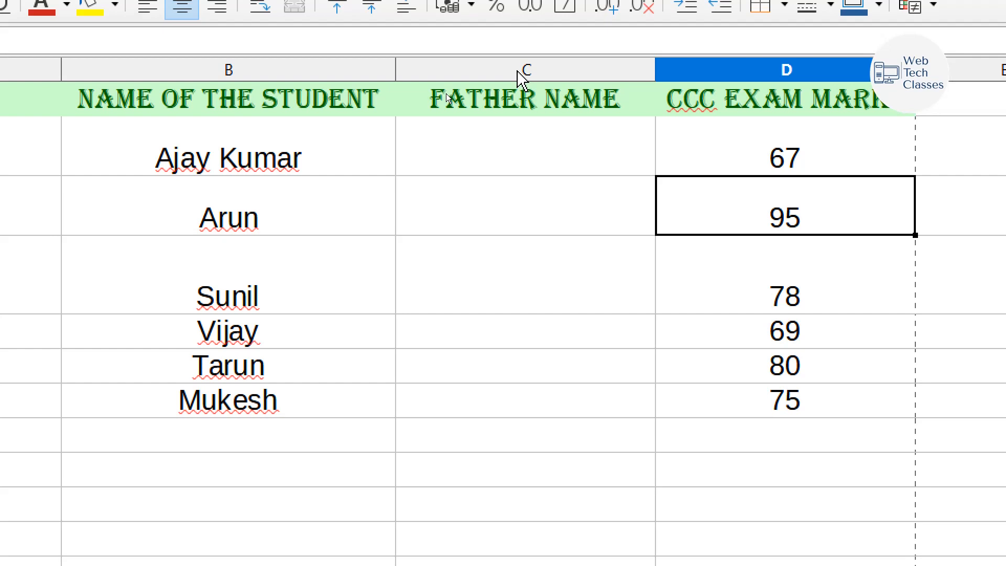
Step: Delete the Father Name column between the student names and the CCC exam marks
{"action": "left_click", "coordinate": [518, 74]}
{"action": "right_click", "coordinate": [518, 74]}
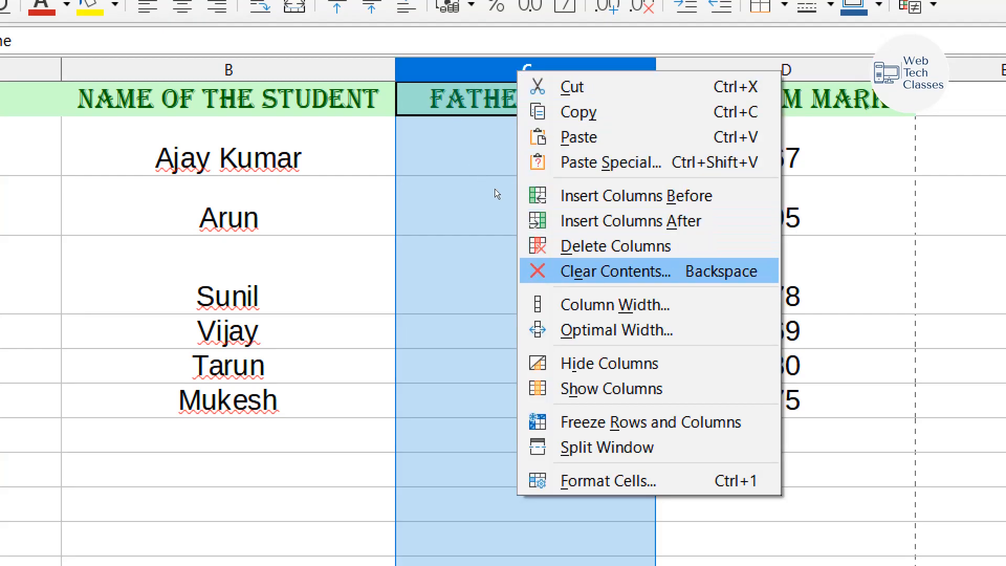
{"action": "left_click", "coordinate": [646, 245]}
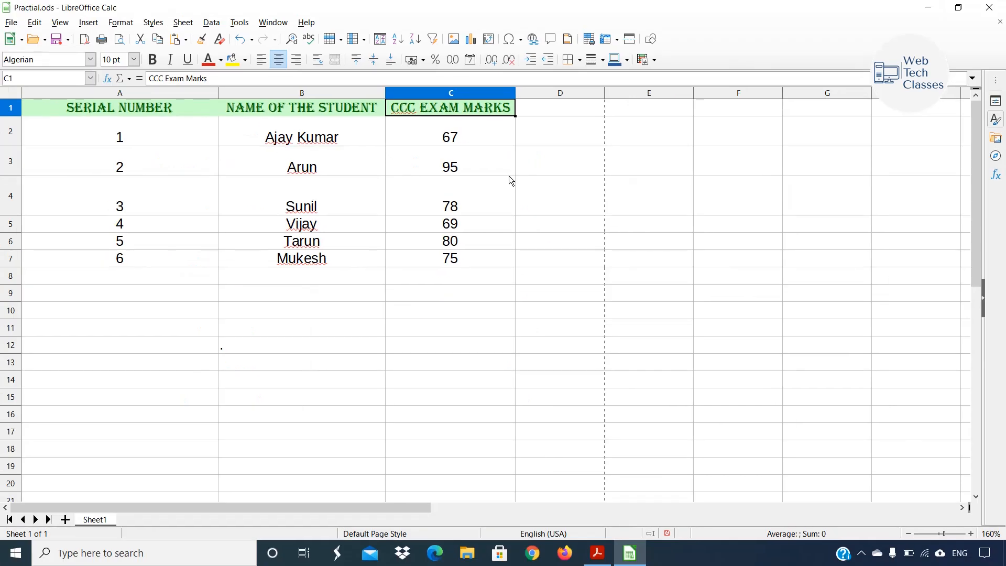
Step: Clear the contents of the whole marks table in A1:C7, keeping the cell formatting
{"action": "left_click", "coordinate": [564, 543]}
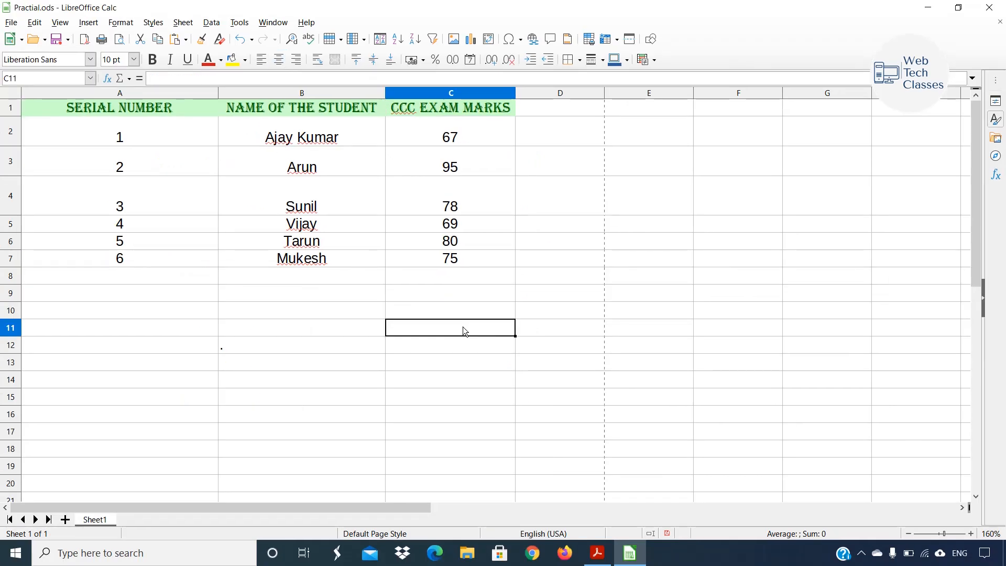
{"action": "left_click", "coordinate": [389, 341]}
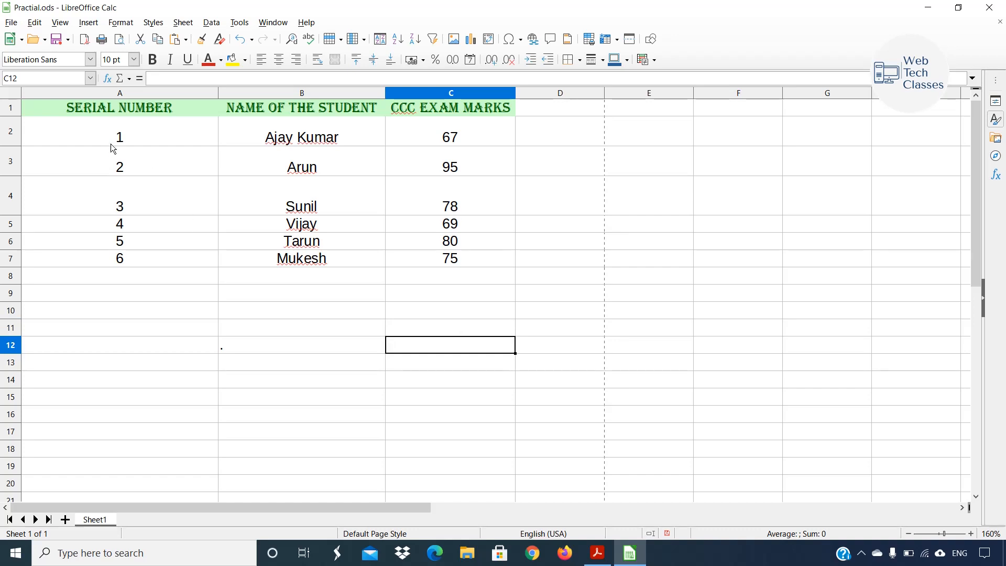
{"action": "left_click_drag", "start_coordinate": [78, 111], "coordinate": [447, 268]}
{"action": "left_click", "coordinate": [313, 350]}
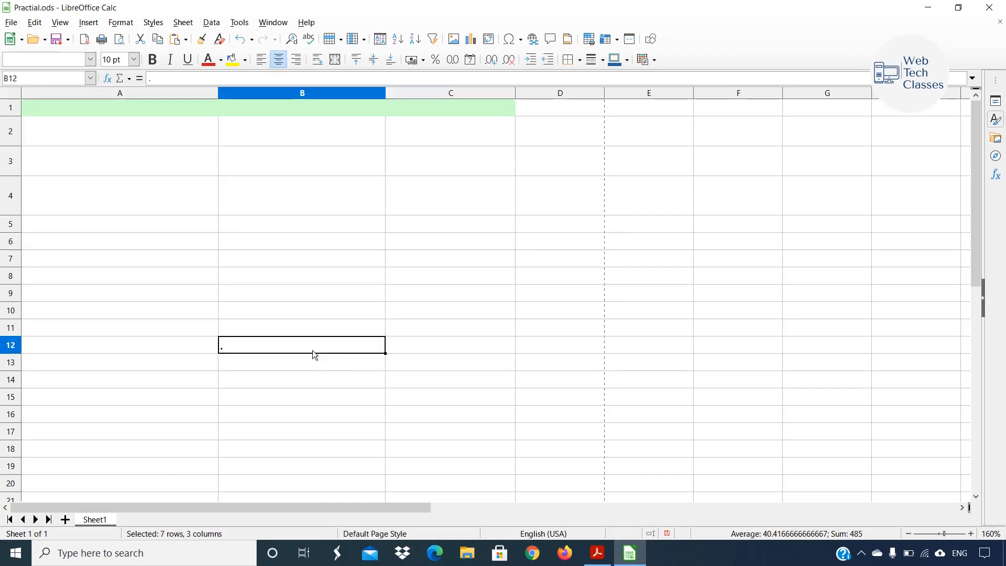
Step: Enter the numbers 1, 2 and 3 in cells A2 to A4
{"action": "left_click", "coordinate": [138, 140]}
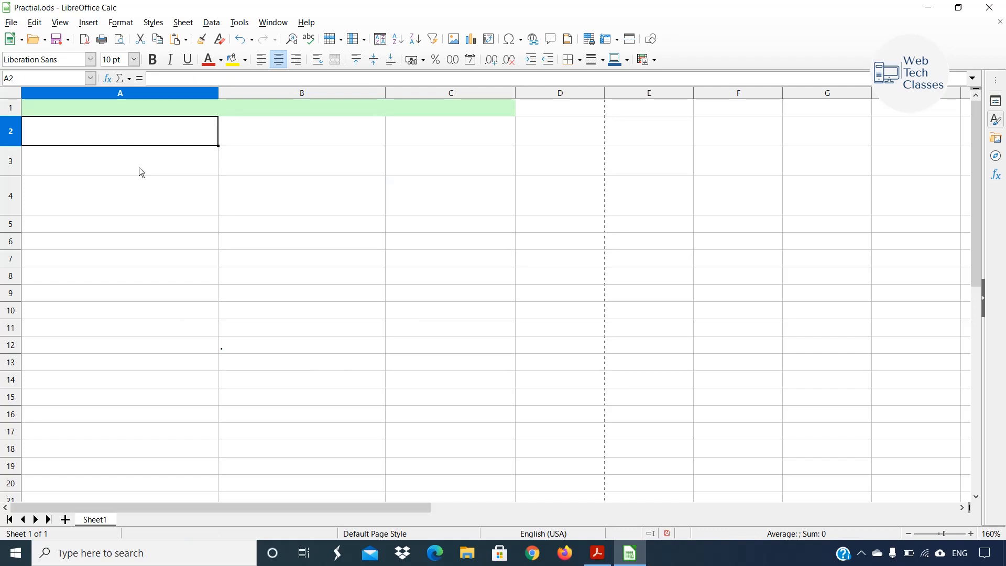
{"action": "type", "text": "1"}
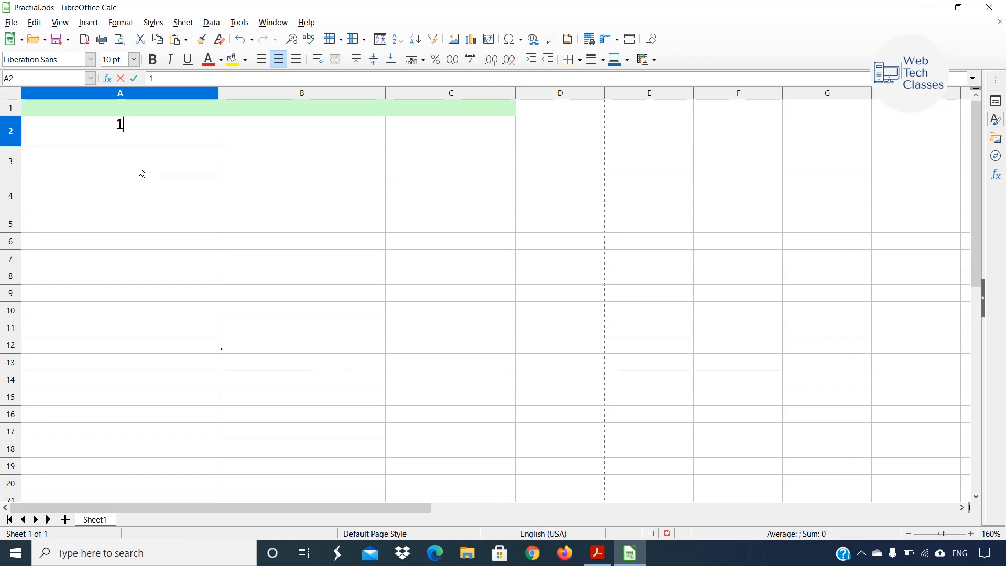
{"action": "key", "text": "Return"}
{"action": "type", "text": "2"}
{"action": "key", "text": "Return"}
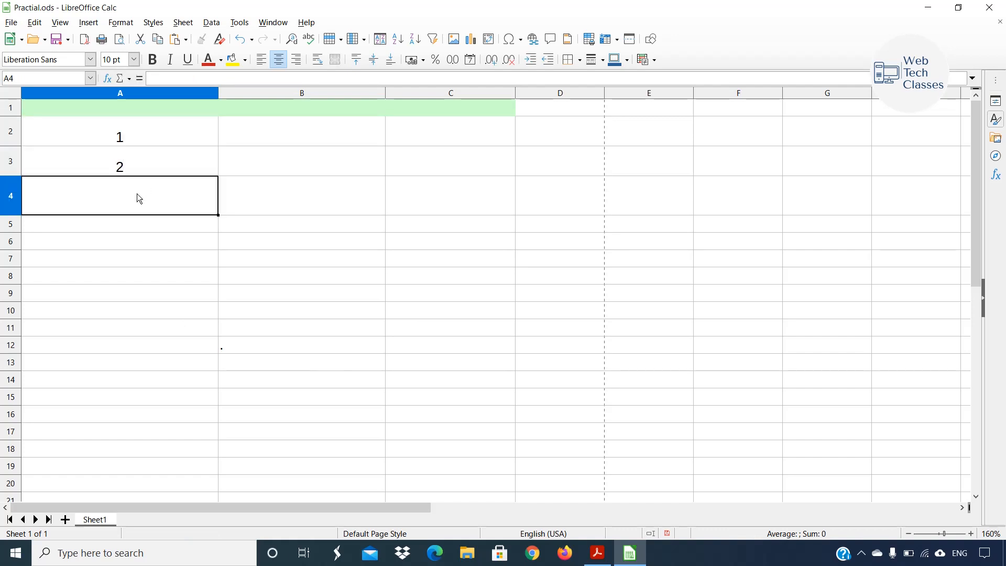
{"action": "type", "text": "3"}
{"action": "key", "text": "Return"}
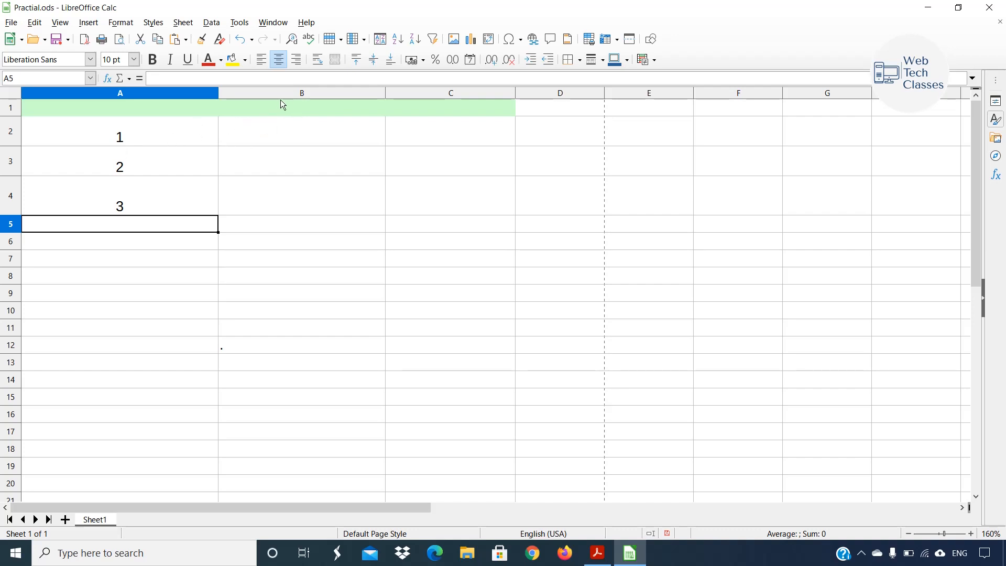
Step: Enter 1 in cell B2 and autofill the number series down column B to 11 in B12
{"action": "left_click", "coordinate": [310, 140]}
{"action": "type", "text": "1"}
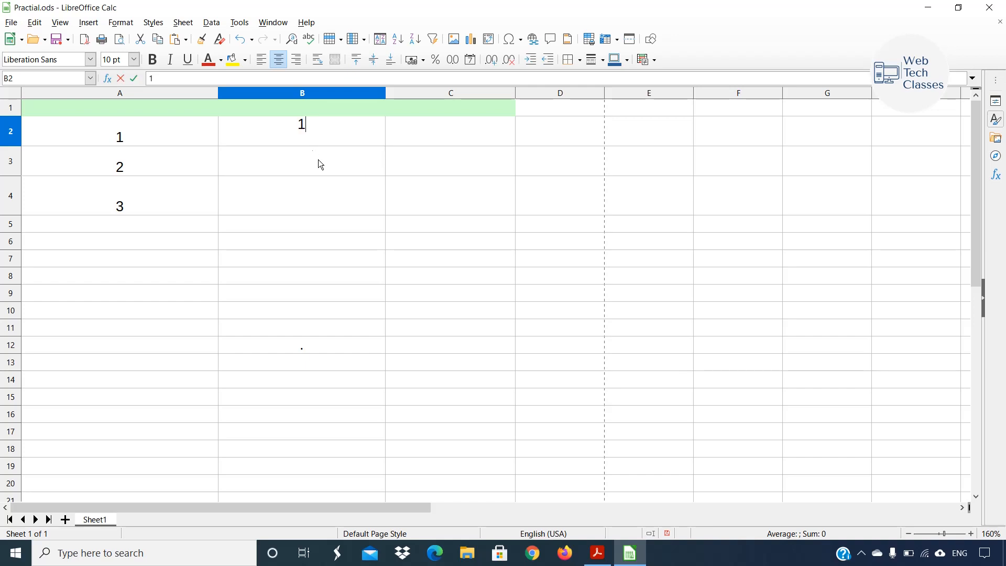
{"action": "key", "text": "Return"}
{"action": "left_click", "coordinate": [323, 137]}
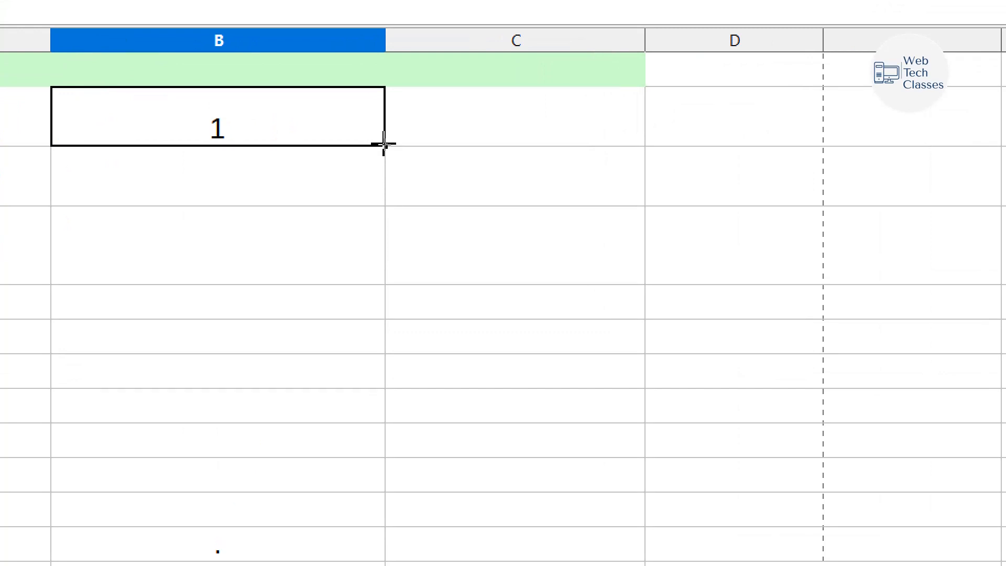
{"action": "left_click_drag", "start_coordinate": [383, 146], "coordinate": [388, 547]}
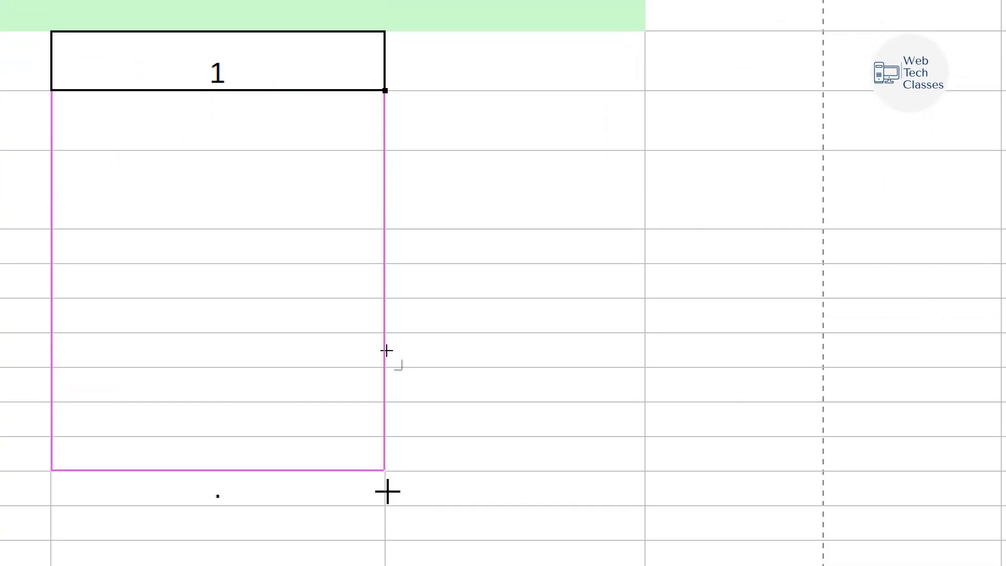
{"action": "left_click_drag", "start_coordinate": [388, 491], "coordinate": [388, 492]}
{"action": "left_click", "coordinate": [484, 191]}
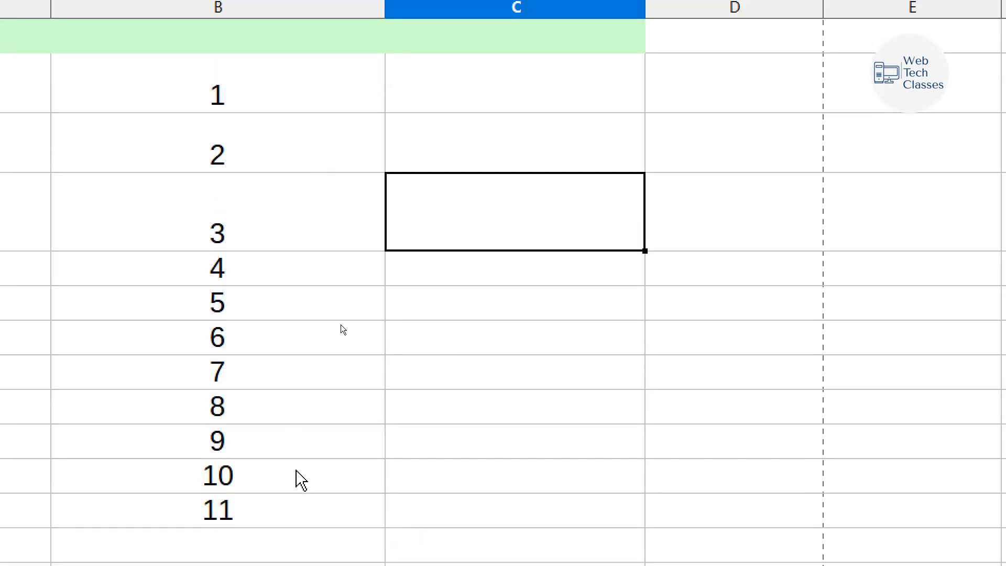
Step: Enter January in cell C2 and autofill the month series down column C
{"action": "left_click", "coordinate": [456, 338]}
{"action": "double_click", "coordinate": [540, 79]}
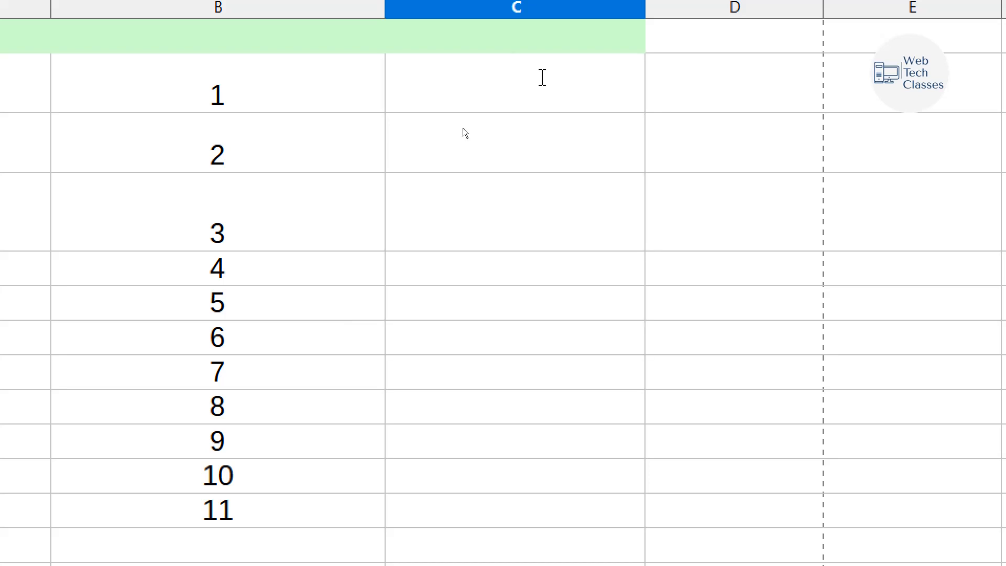
{"action": "type", "text": "January"}
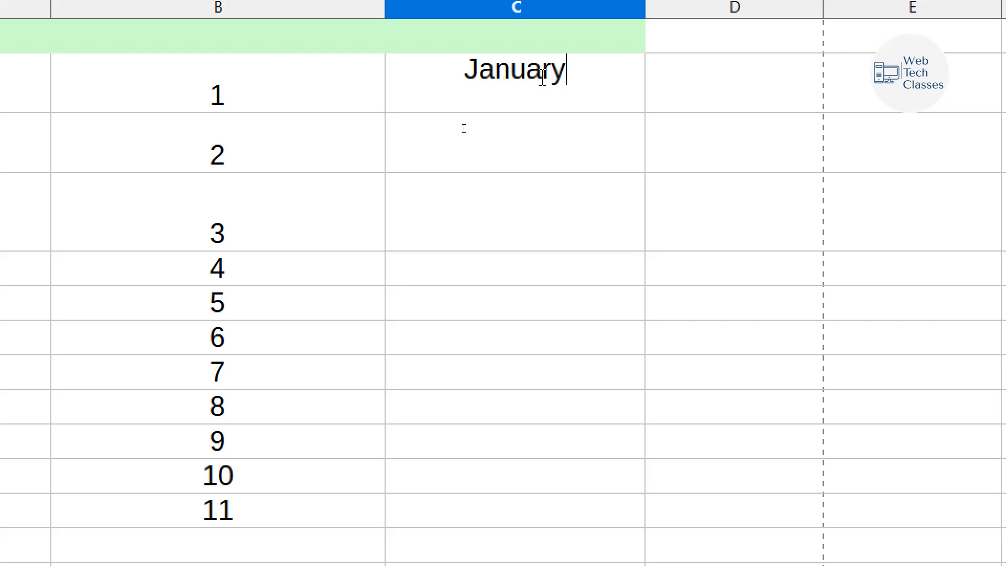
{"action": "key", "text": "Return"}
{"action": "left_click", "coordinate": [543, 81]}
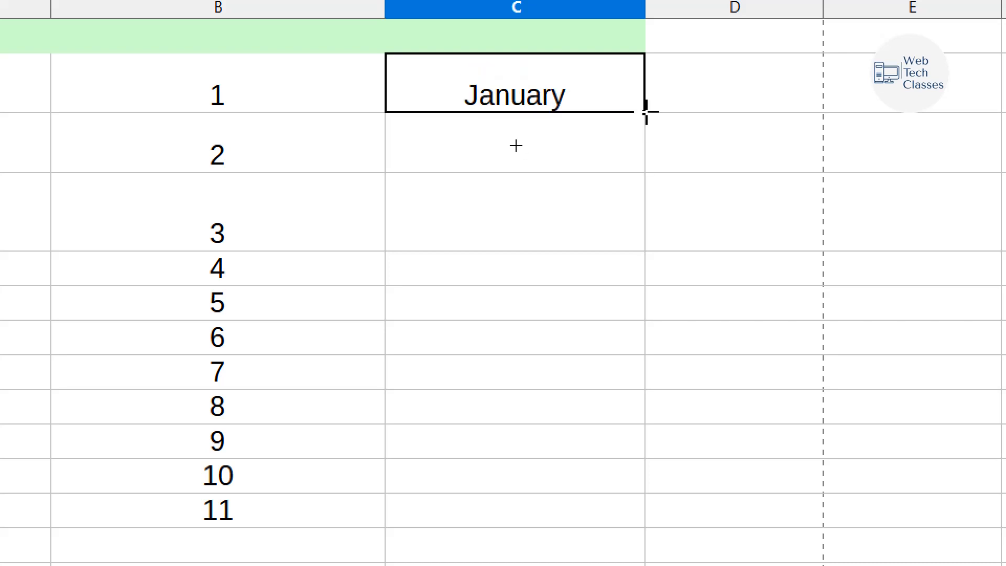
{"action": "left_click_drag", "start_coordinate": [645, 112], "coordinate": [660, 557]}
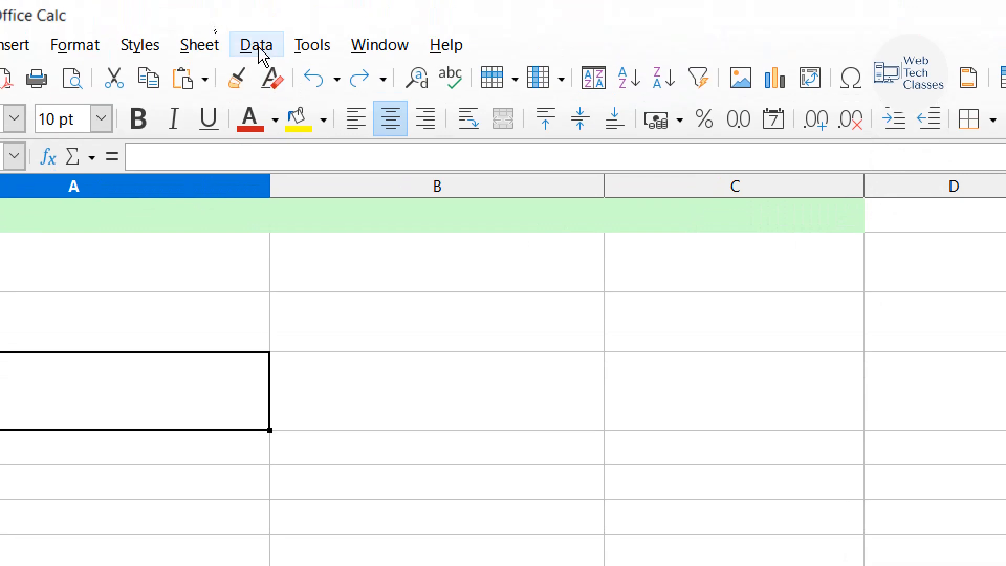
{"action": "left_click", "coordinate": [208, 50]}
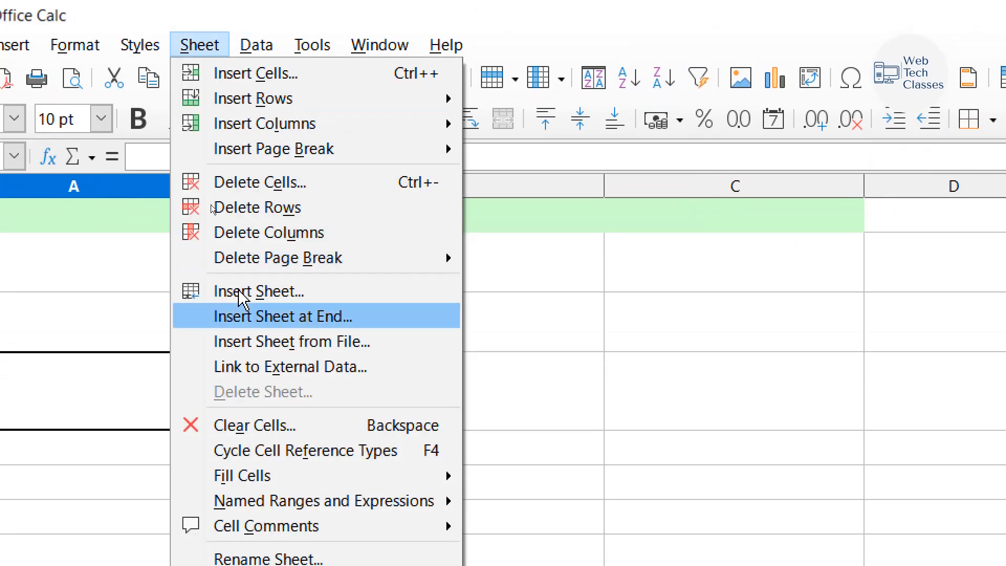
{"action": "mouse_move", "coordinate": [255, 477]}
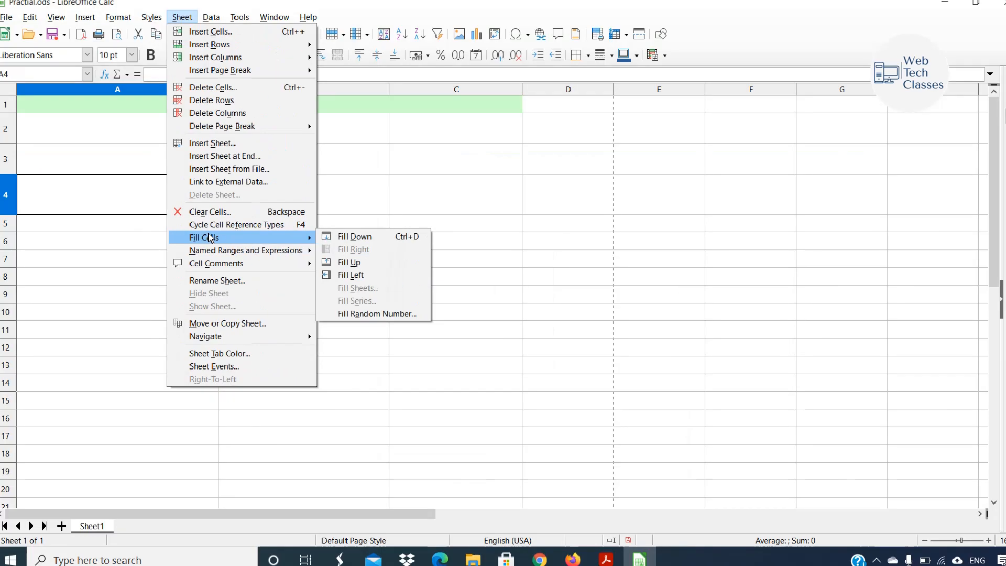
{"action": "left_click", "coordinate": [126, 247]}
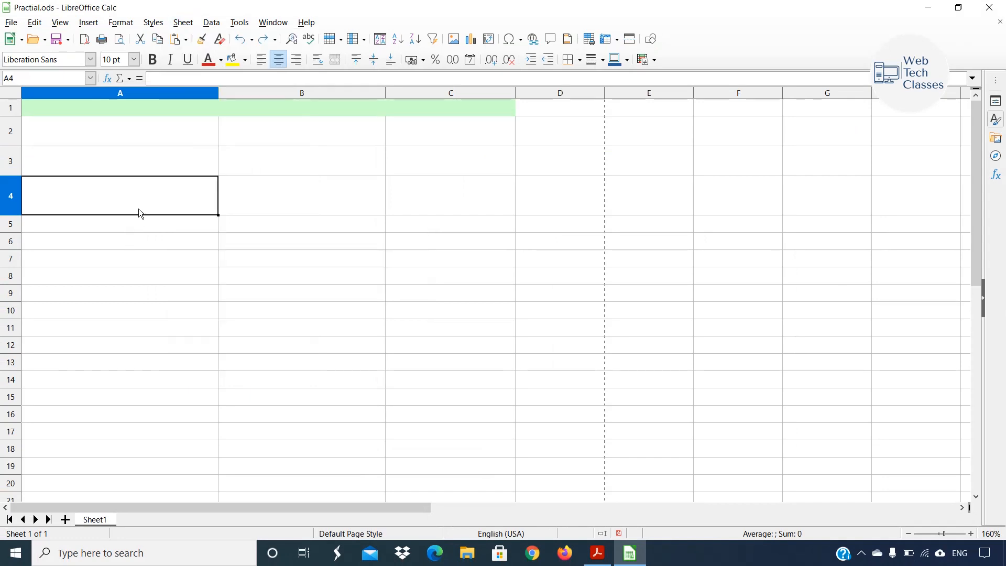
Step: Select the empty cells A2 to A16 and open the Fill Series settings for them
{"action": "left_click", "coordinate": [146, 142]}
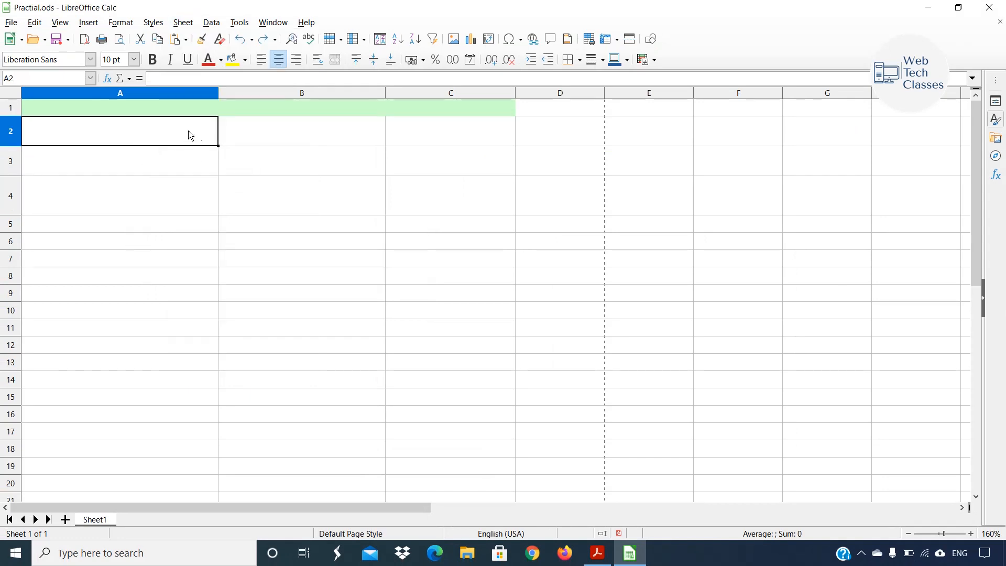
{"action": "left_click_drag", "start_coordinate": [185, 155], "coordinate": [171, 405]}
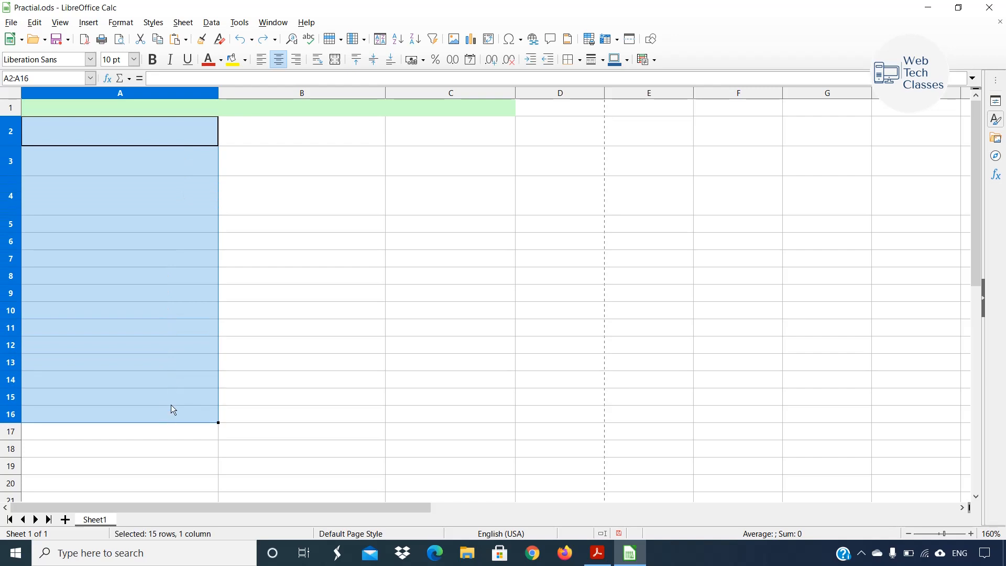
{"action": "left_click", "coordinate": [183, 22]}
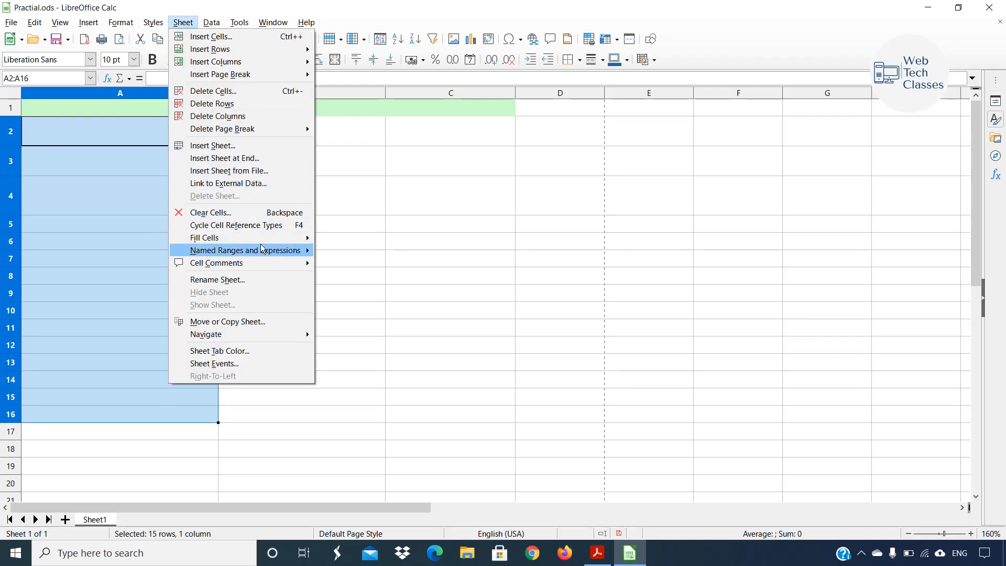
{"action": "mouse_move", "coordinate": [263, 249]}
{"action": "mouse_move", "coordinate": [297, 241]}
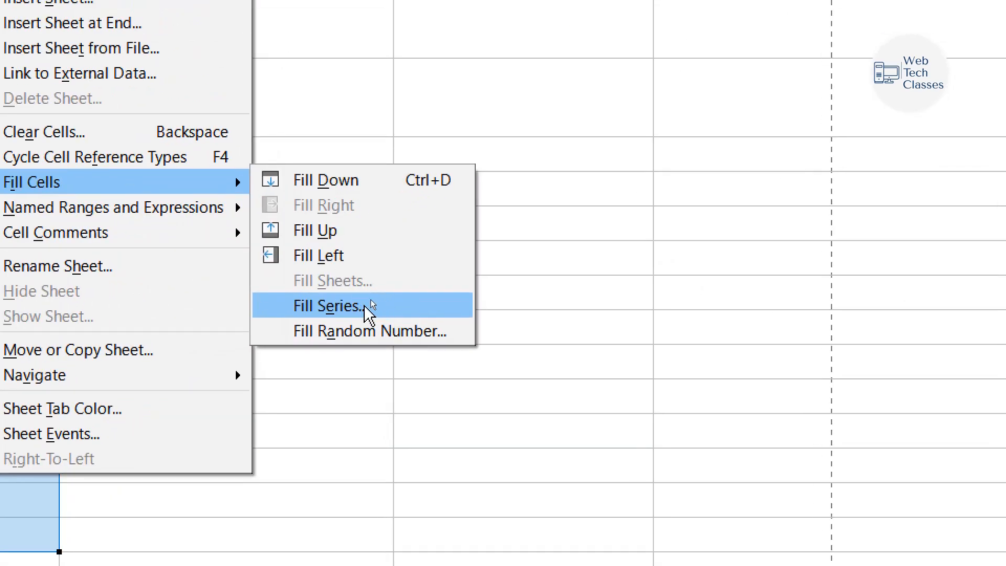
{"action": "left_click", "coordinate": [367, 305]}
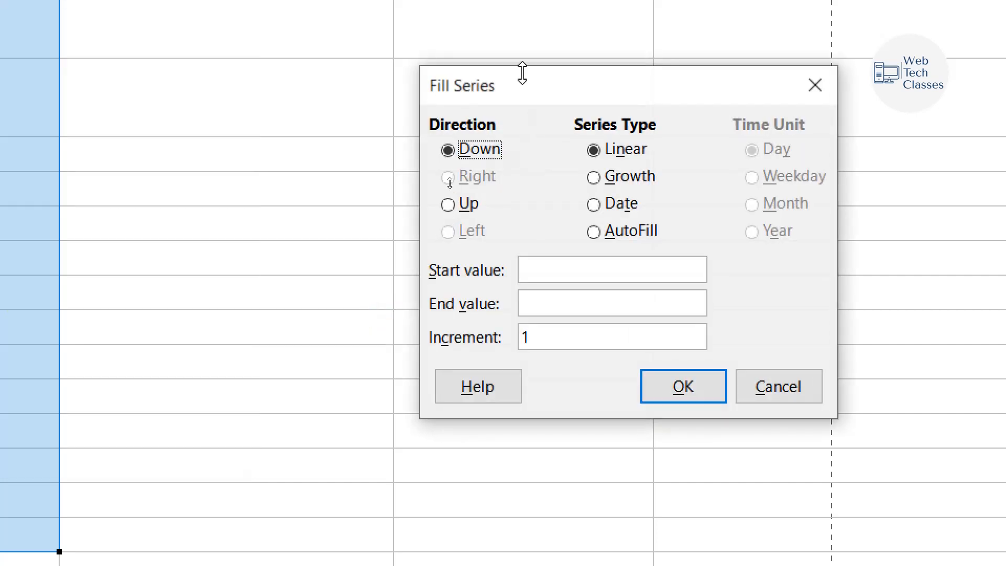
{"action": "left_click_drag", "start_coordinate": [535, 97], "coordinate": [398, 116]}
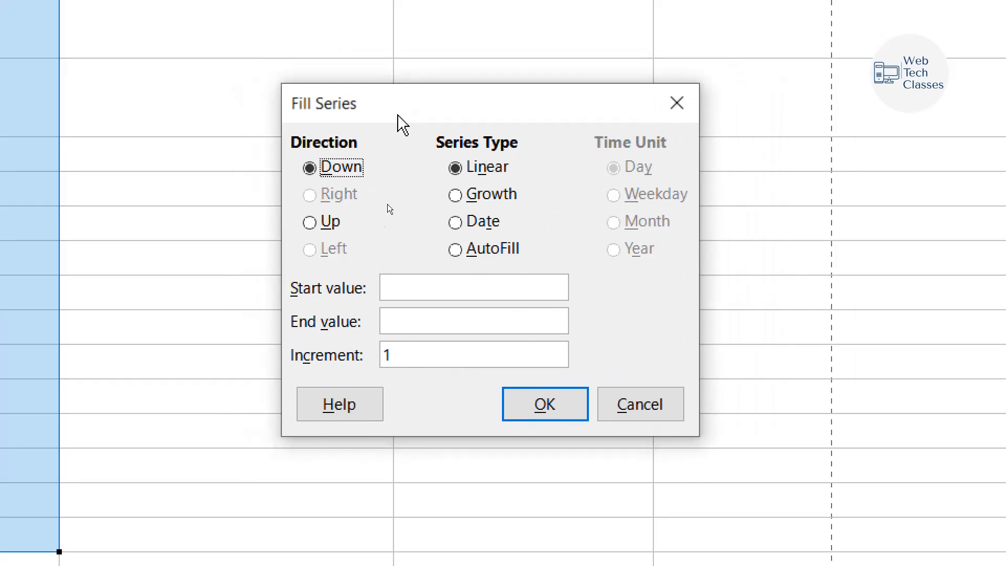
Step: Fill the selected range downward with a linear series starting at 1 with an increment of 1
{"action": "left_click", "coordinate": [487, 172]}
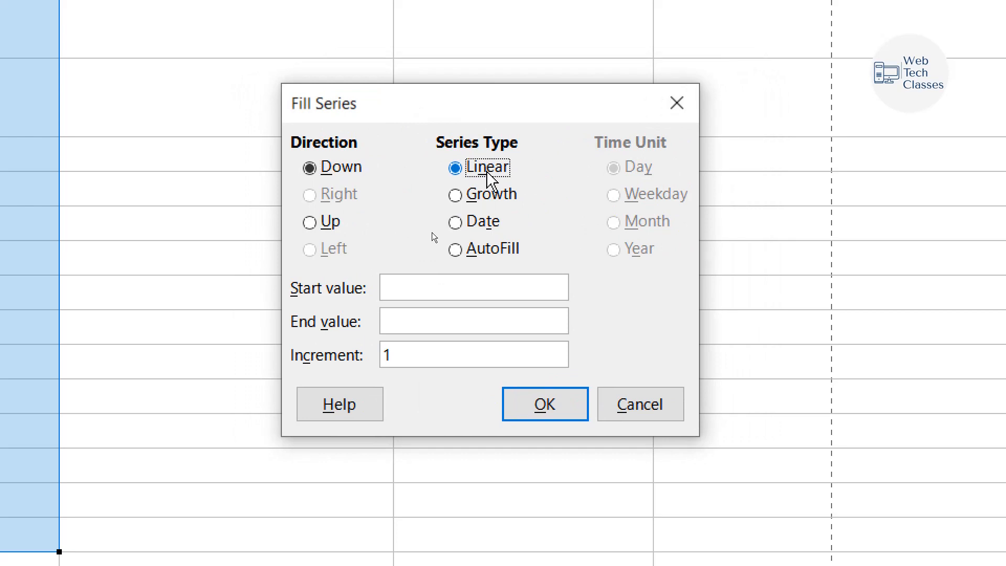
{"action": "left_click", "coordinate": [489, 196]}
{"action": "left_click", "coordinate": [487, 222]}
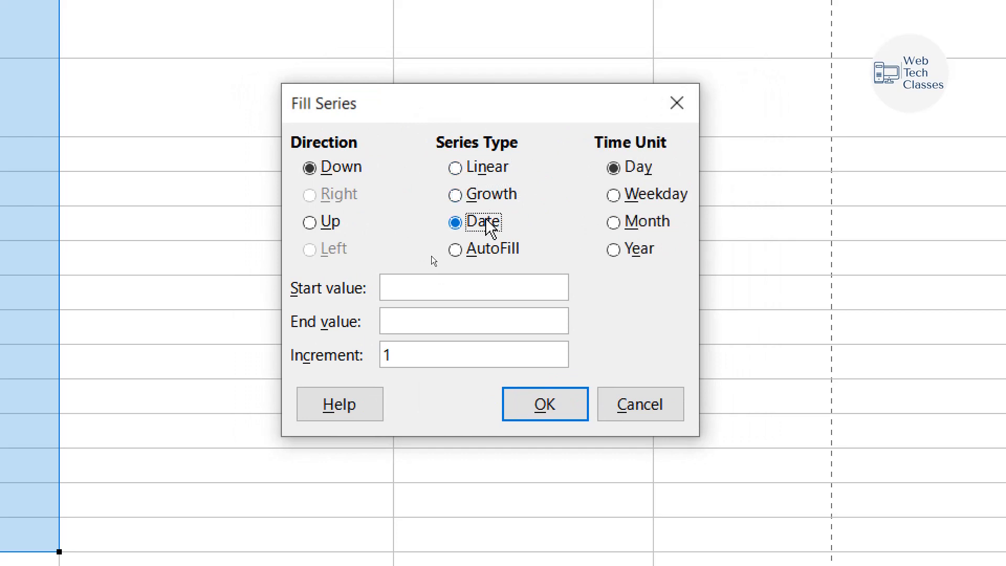
{"action": "left_click", "coordinate": [478, 168]}
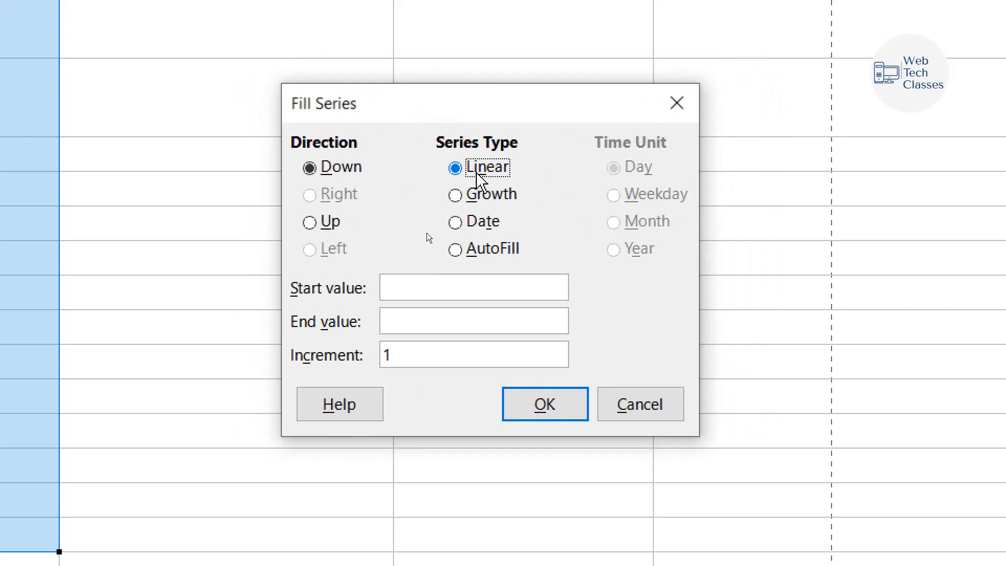
{"action": "left_click", "coordinate": [406, 284]}
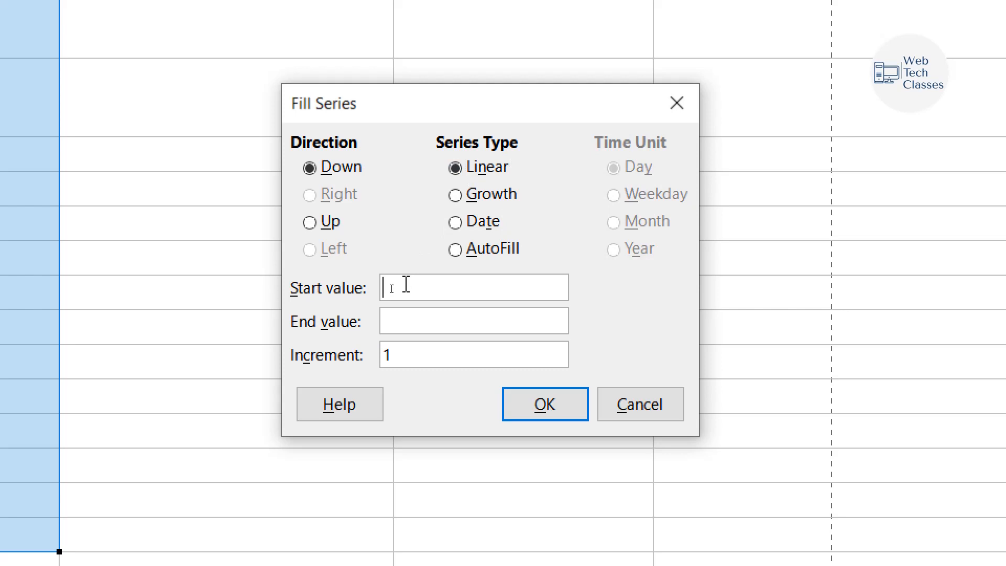
{"action": "type", "text": "1"}
{"action": "key", "text": "Tab"}
{"action": "left_click", "coordinate": [556, 407]}
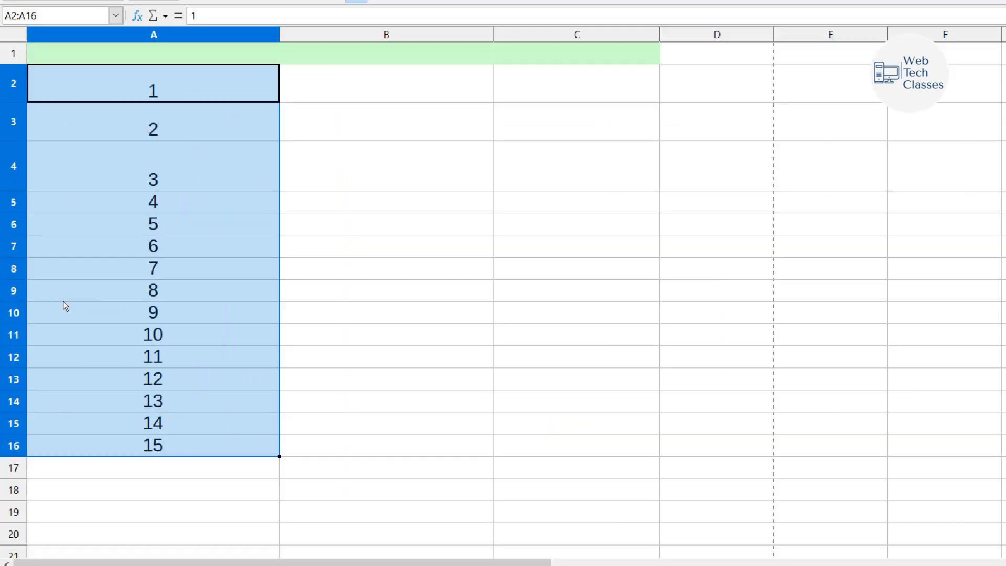
{"action": "left_click", "coordinate": [137, 141]}
{"action": "left_click", "coordinate": [156, 167]}
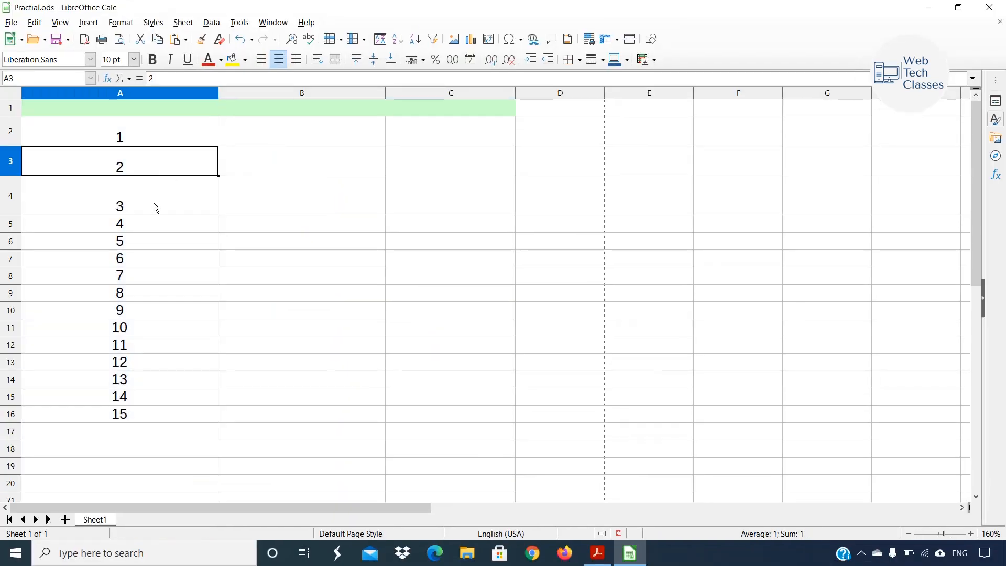
{"action": "left_click", "coordinate": [153, 203]}
{"action": "left_click", "coordinate": [157, 222]}
{"action": "left_click", "coordinate": [151, 138]}
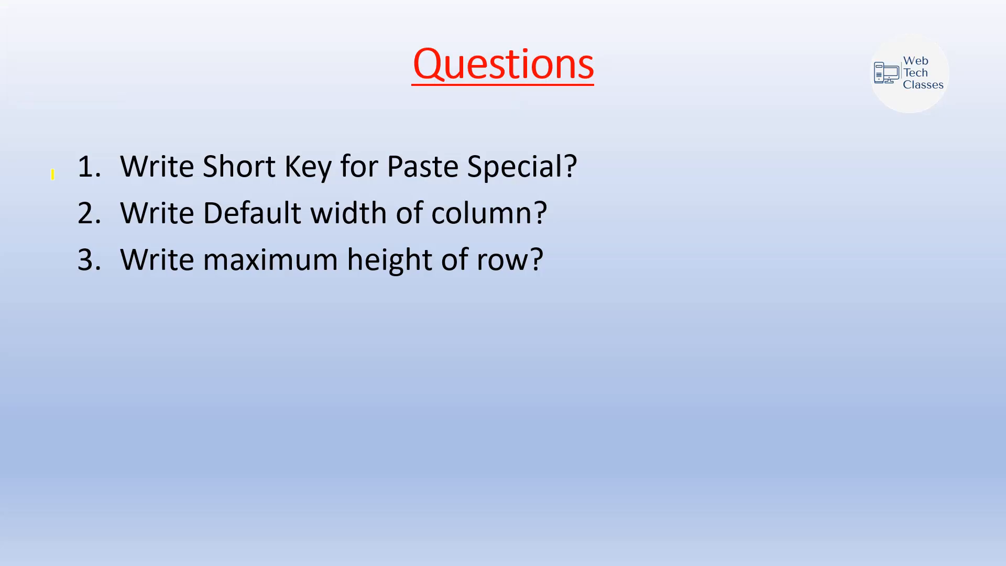
{"action": "mouse_move", "coordinate": [48, 167]}
{"action": "left_mouse_down"}
{"action": "mouse_move", "coordinate": [108, 164]}
{"action": "mouse_move", "coordinate": [146, 130]}
{"action": "left_mouse_up"}
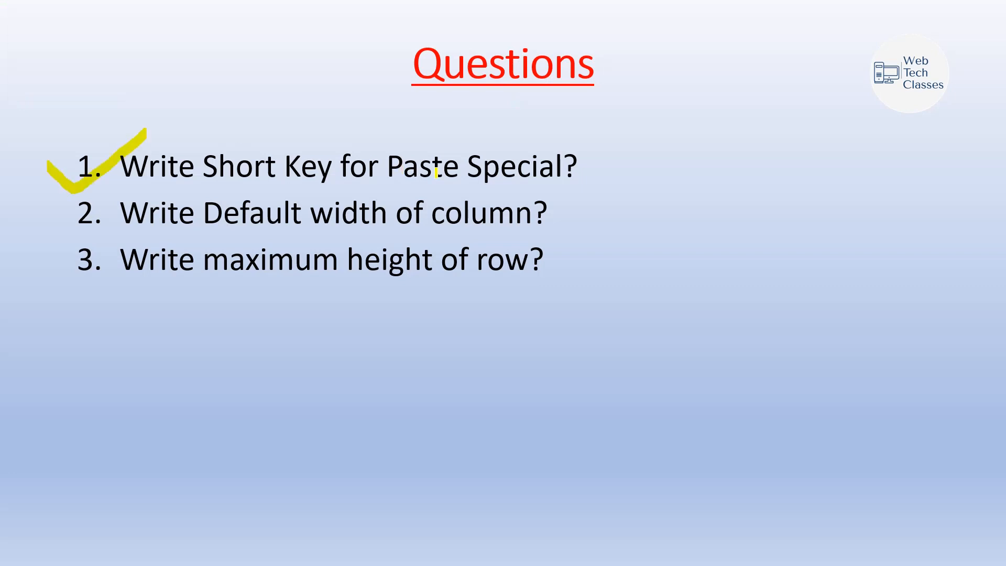
{"action": "mouse_move", "coordinate": [397, 164]}
{"action": "left_mouse_down"}
{"action": "mouse_move", "coordinate": [568, 184]}
{"action": "mouse_move", "coordinate": [415, 178]}
{"action": "left_mouse_up"}
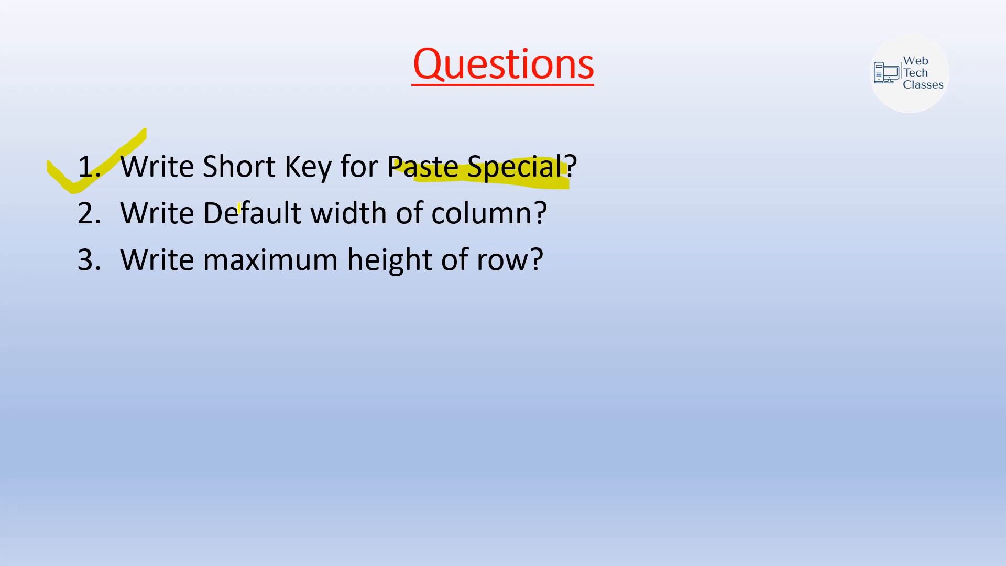
{"action": "left_click_drag", "start_coordinate": [42, 218], "coordinate": [125, 190]}
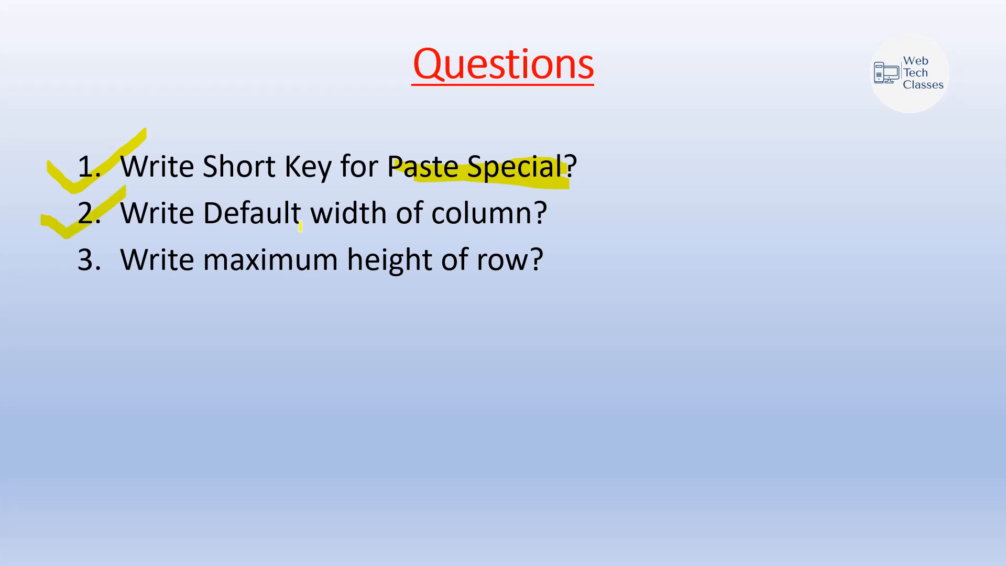